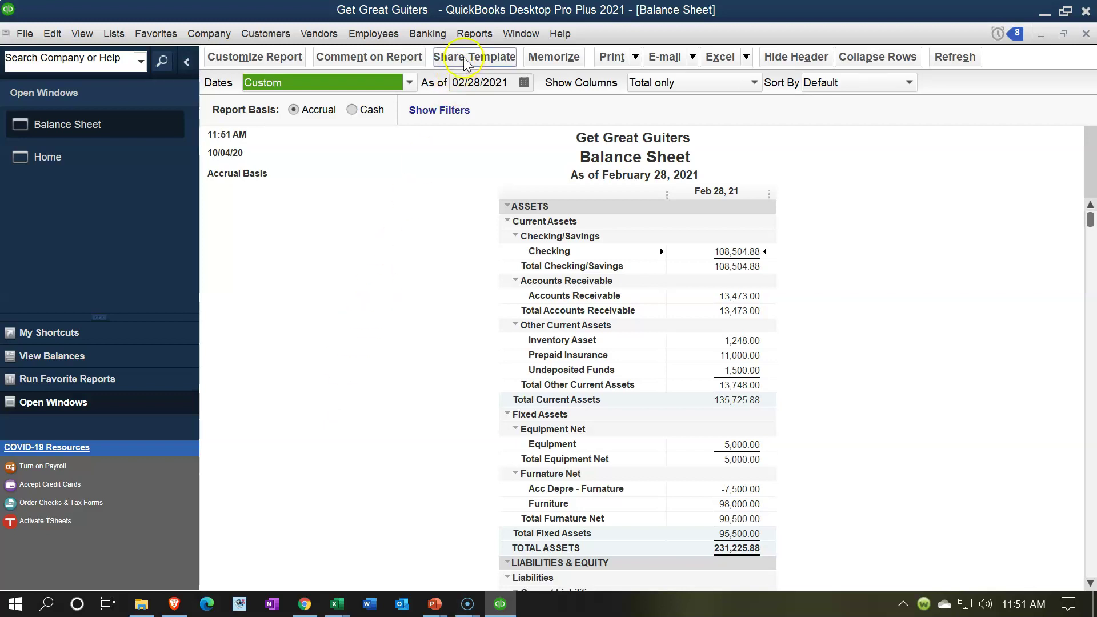
Run the standard Profit & Loss report for 01/01/2021 through 02/28/2021
left_click(474, 35)
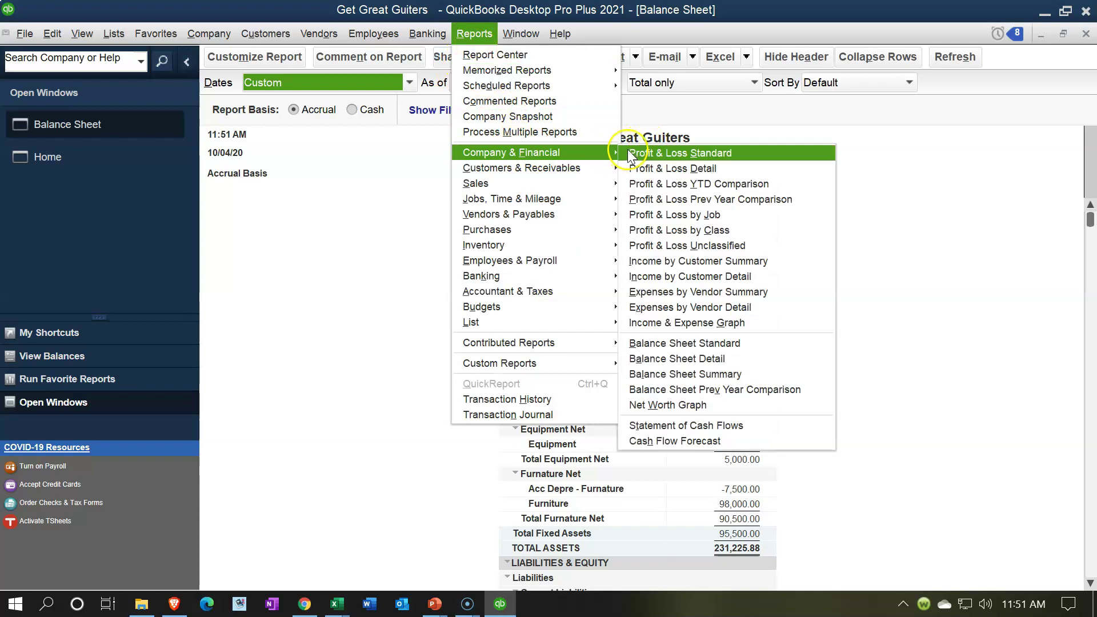
left_click(629, 152)
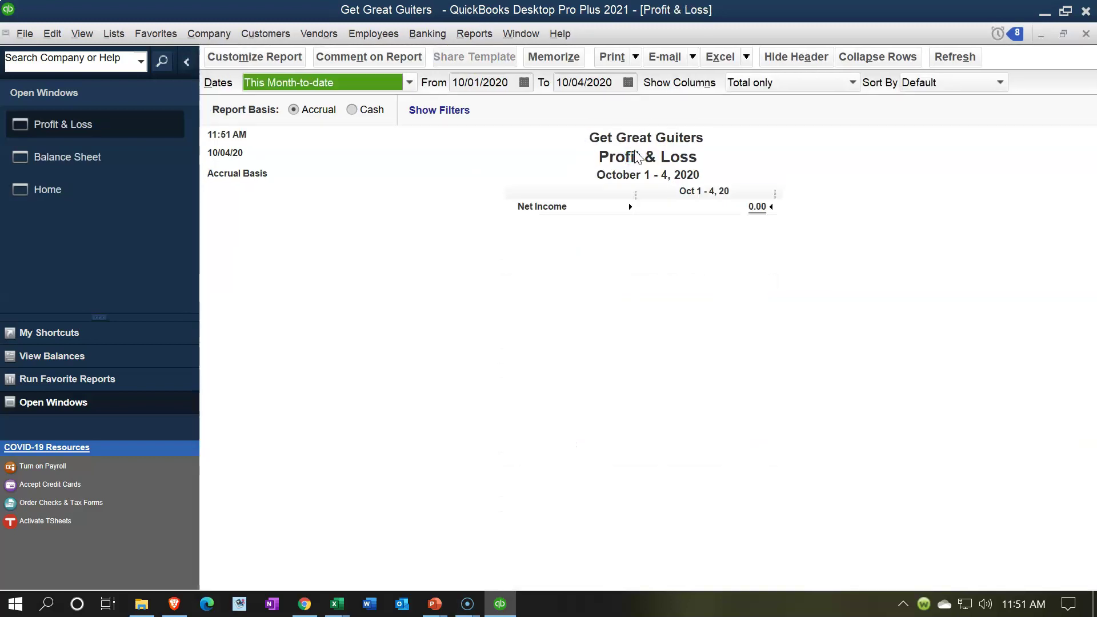
type("01/0")
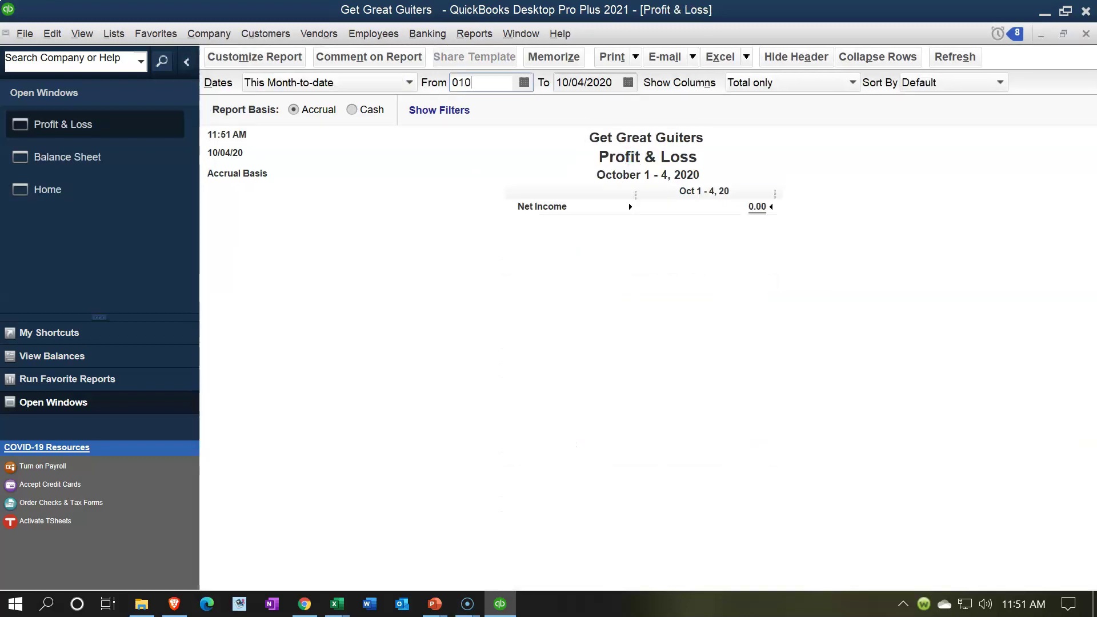
type("1/2021")
key("Tab")
type("0228")
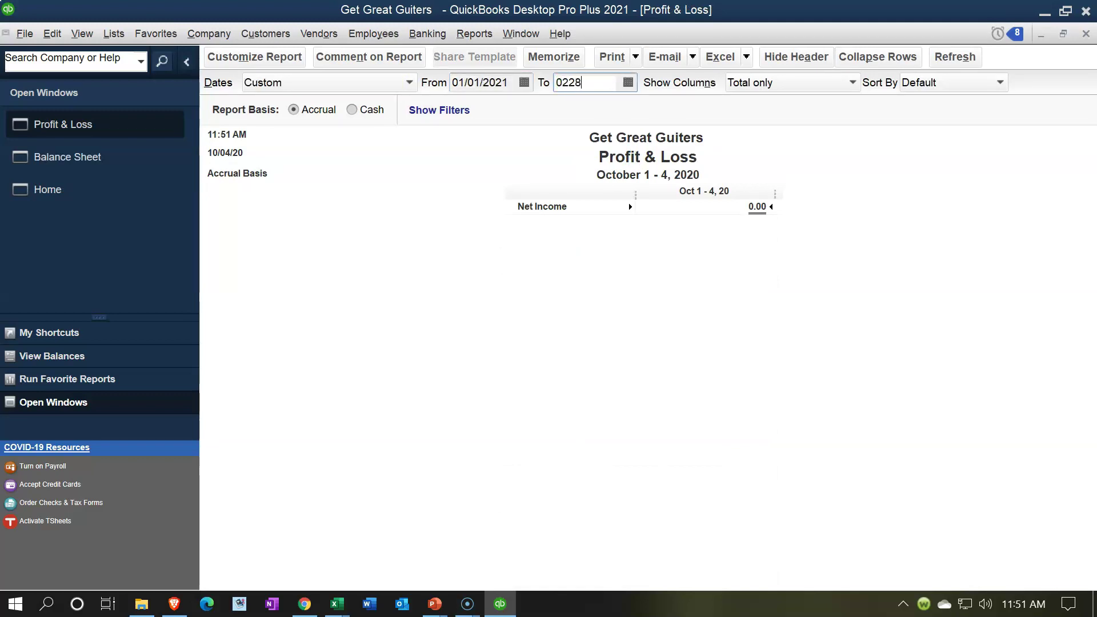
key("Tab")
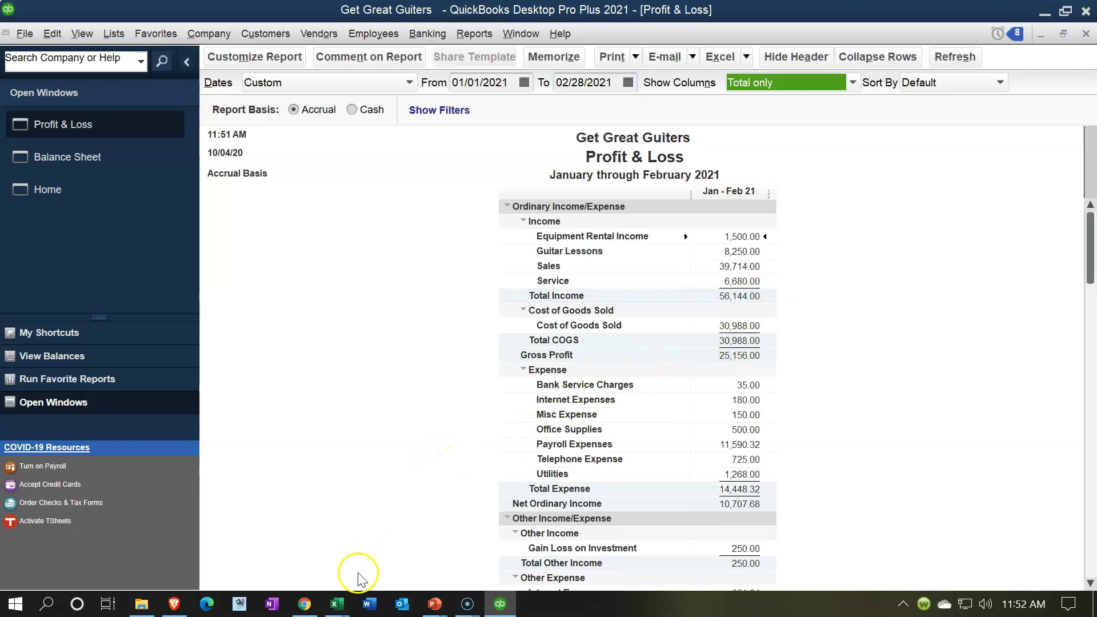
Switch to the Adjusting Entry Worksheet workbook in Excel and review the interest expense and interest payable adjusting entry
mouse_move(341, 605)
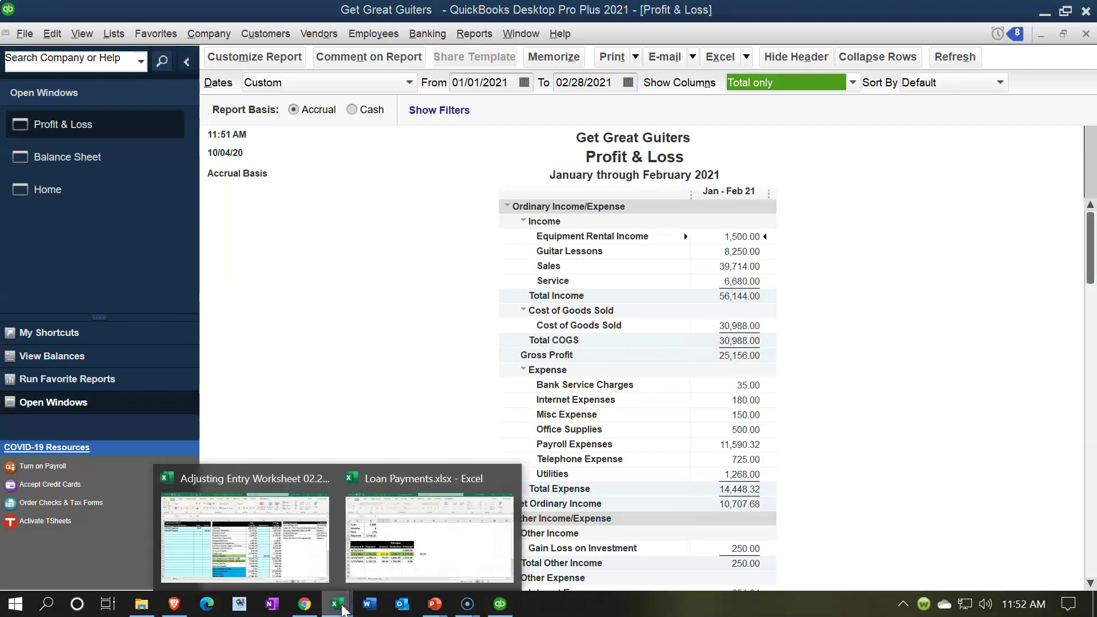
left_click(301, 553)
left_click(166, 294)
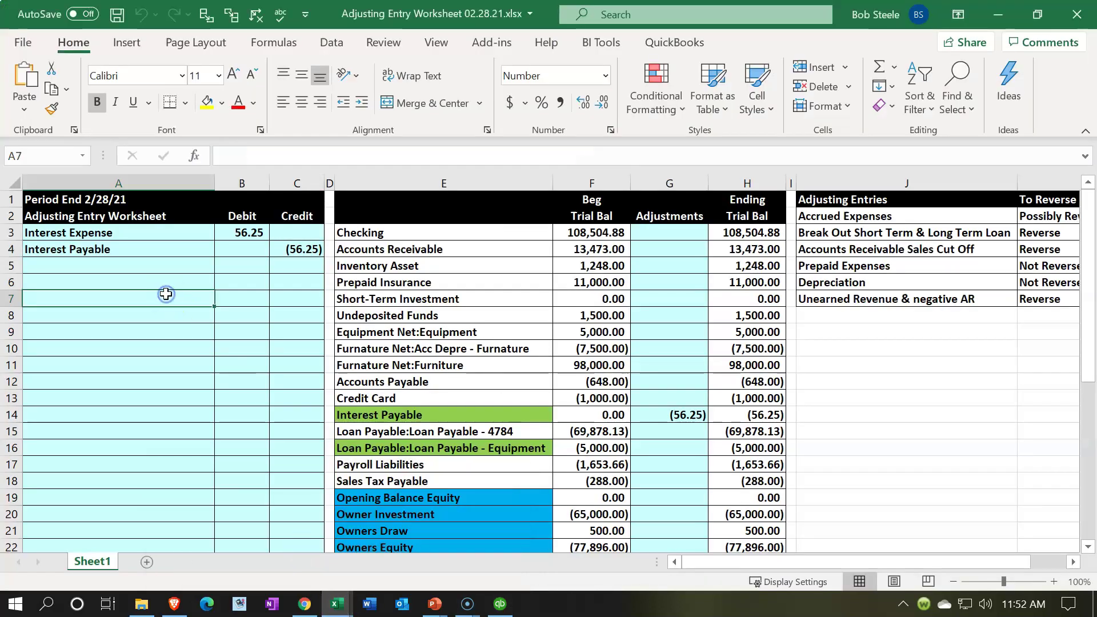
key("Up")
key("Up")
key("Up")
key("Up")
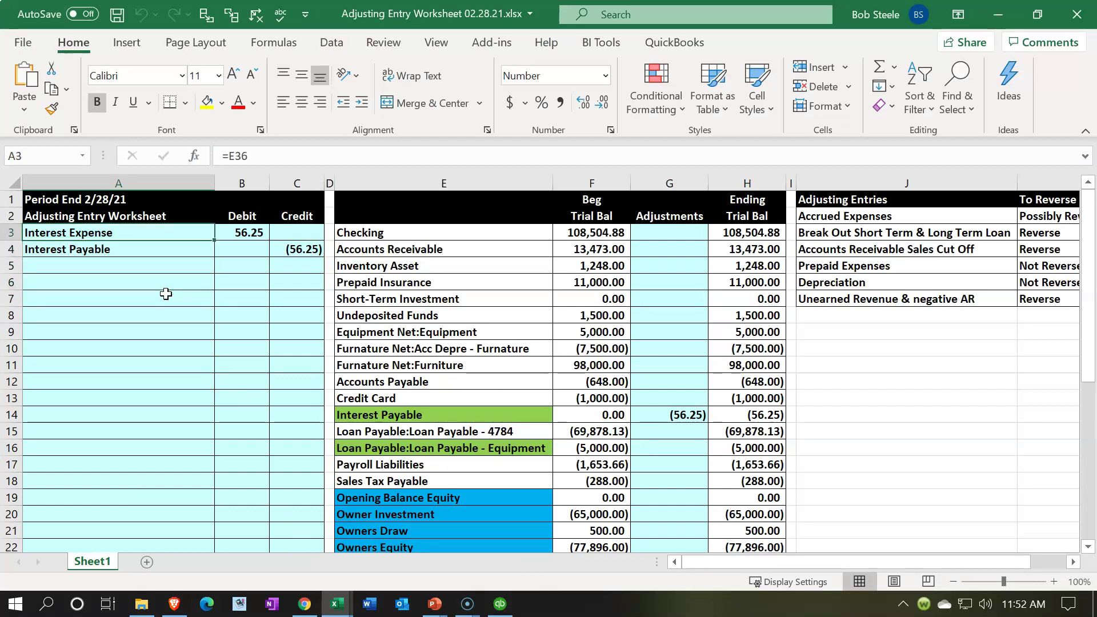
In the Loan Payments workbook, examine the 3/15/2021 interest on the Short Term Loan sheet and the half-month accrual formula in G9
left_click(337, 603)
left_click(403, 569)
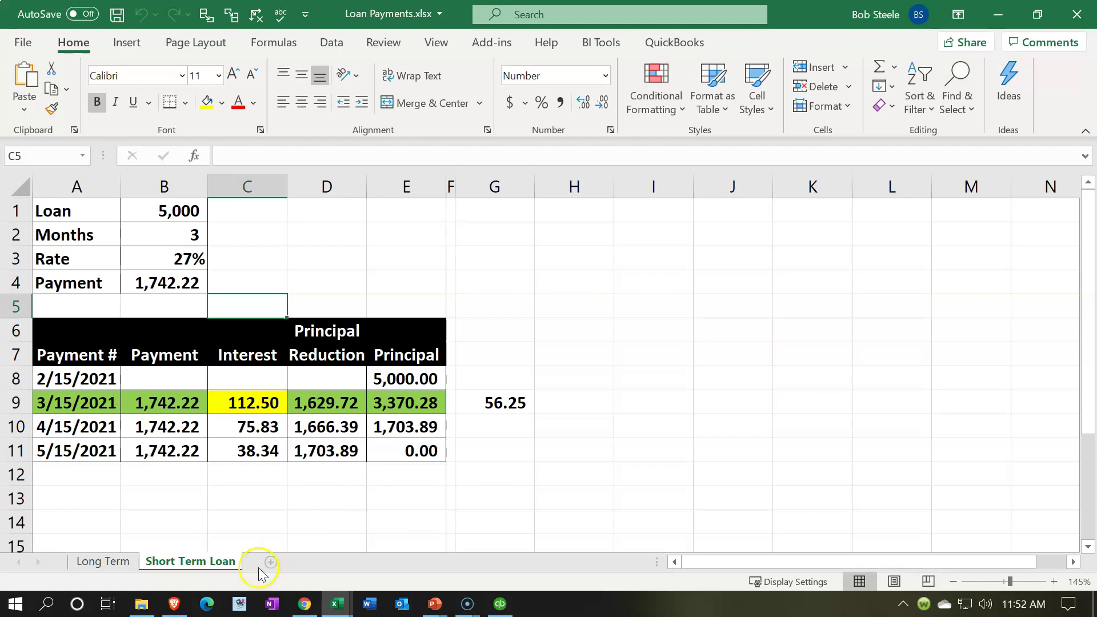
left_click(250, 514)
left_click(255, 403)
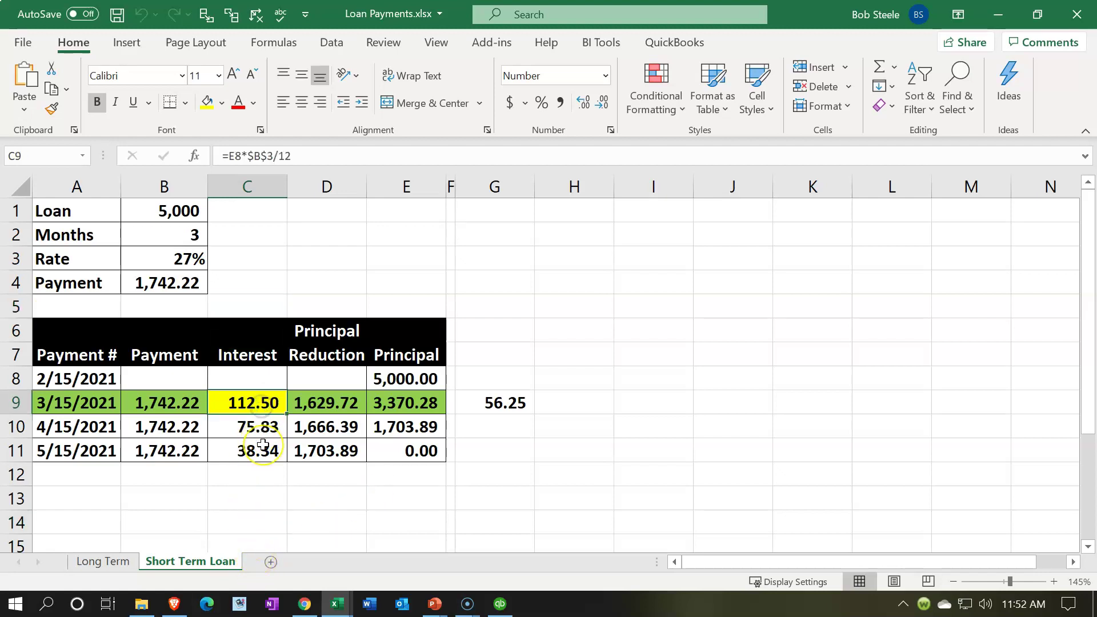
key("Left")
key("Left")
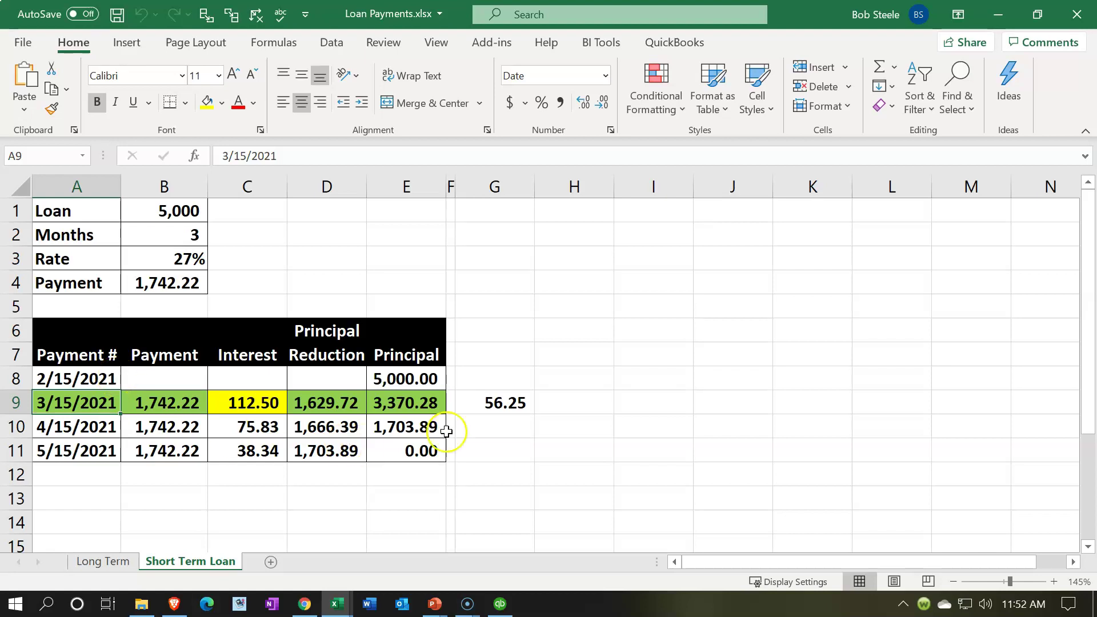
left_click(486, 406)
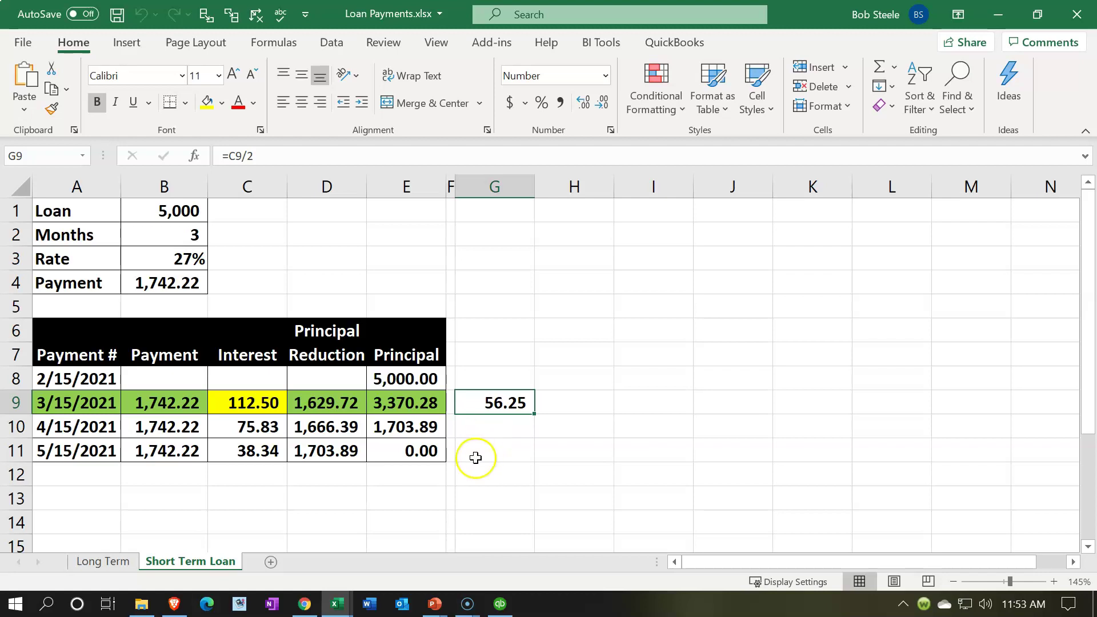
Switch to QuickBooks and check interest expense on the Profit & Loss and interest payable on the Balance Sheet
left_click(501, 601)
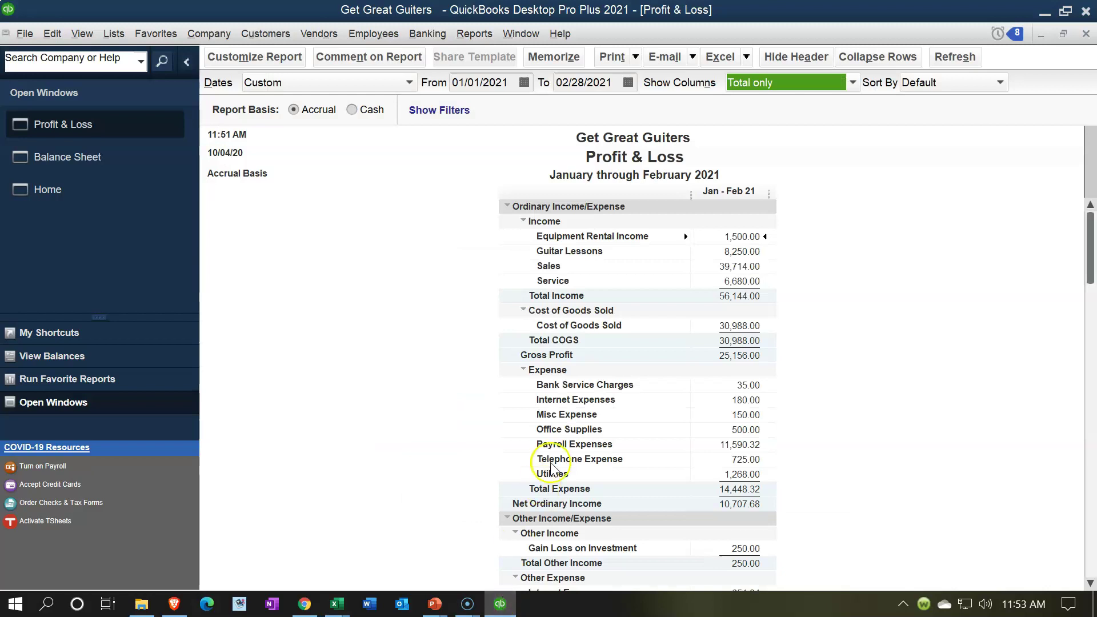
scroll(552, 457, "down", 2)
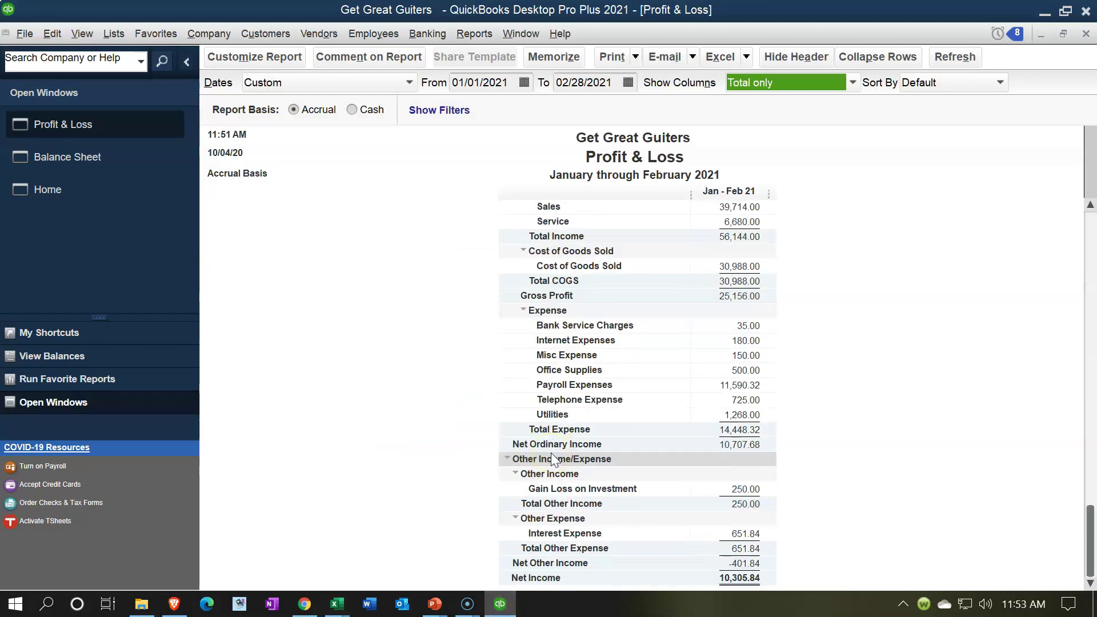
left_click(93, 159)
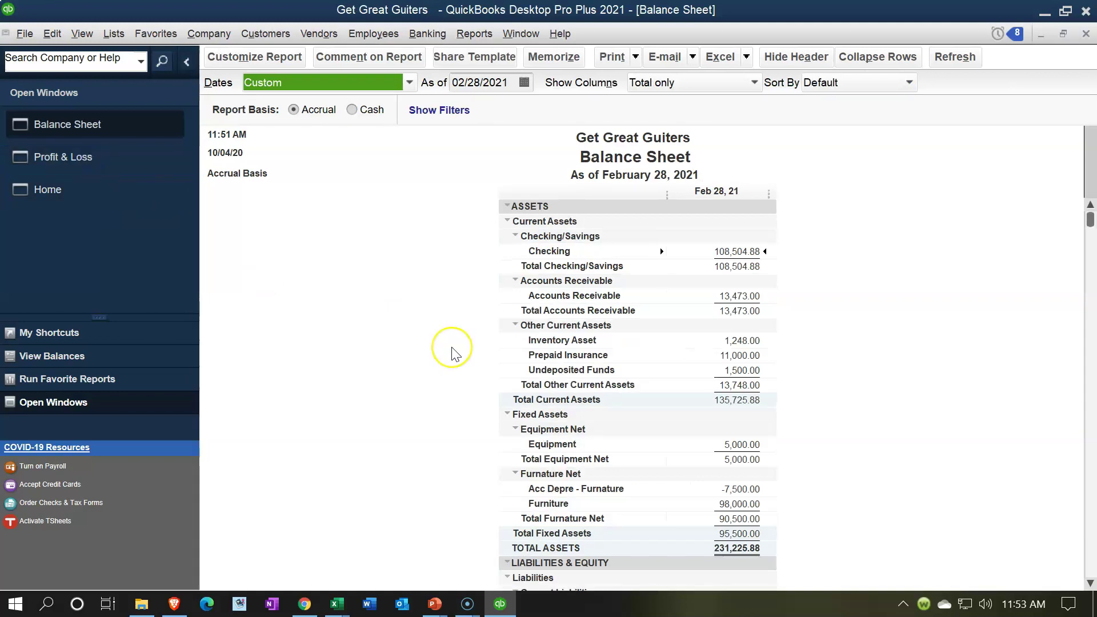
scroll(452, 351, "down", 10)
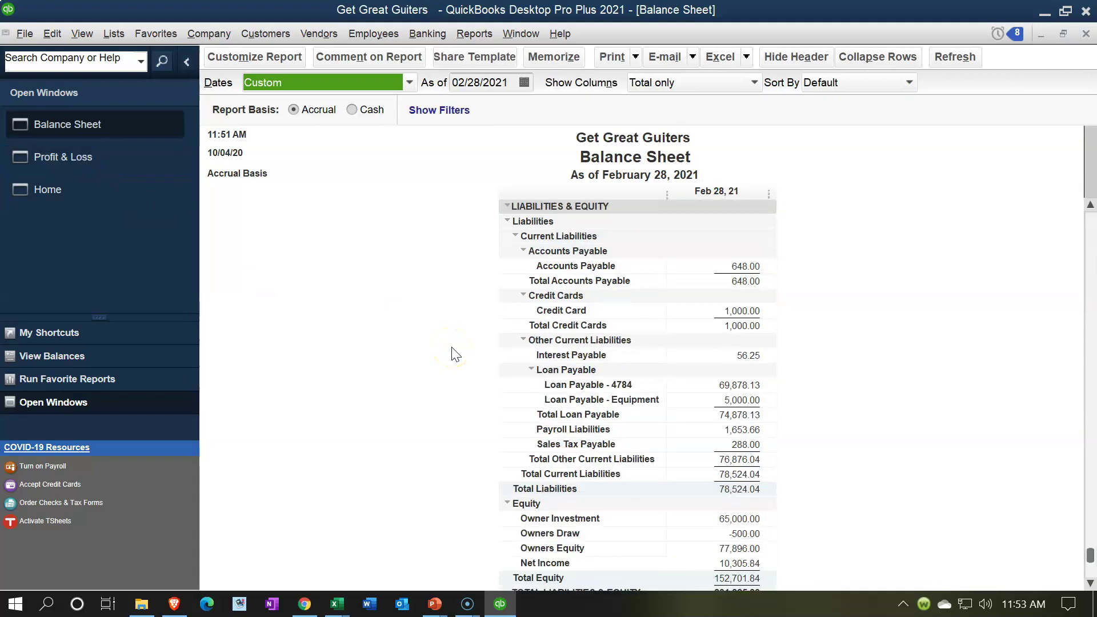
double_click(744, 356)
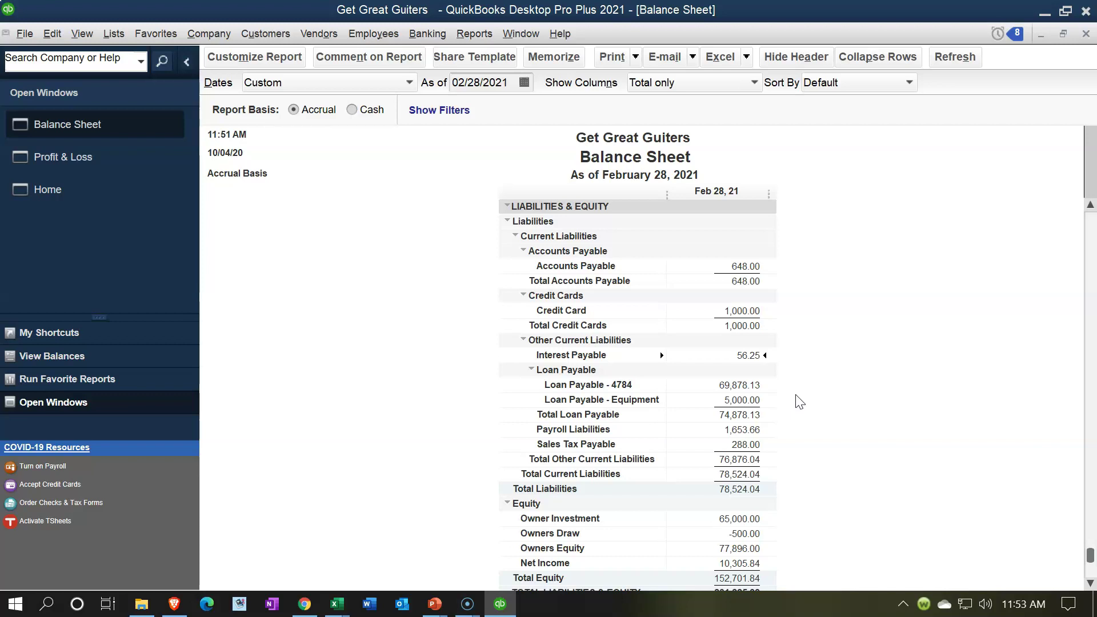
Switch back to the Loan Payments workbook and examine the payment, interest and principal reduction for 3/15/2021
left_click(337, 604)
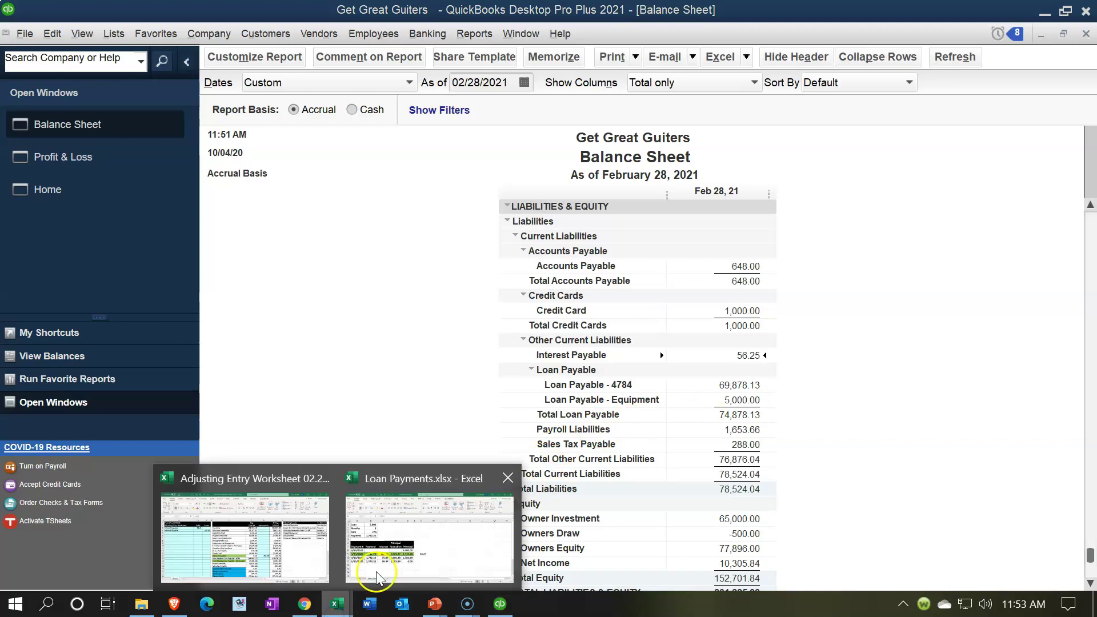
left_click(369, 591)
left_click(181, 400)
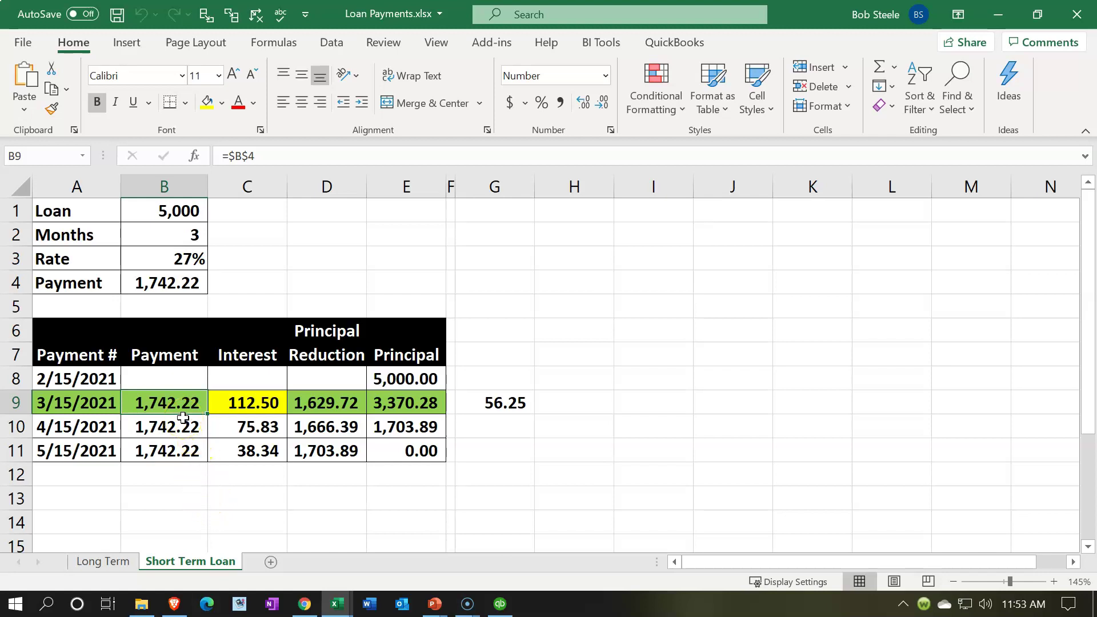
left_click(232, 408)
left_click(298, 404)
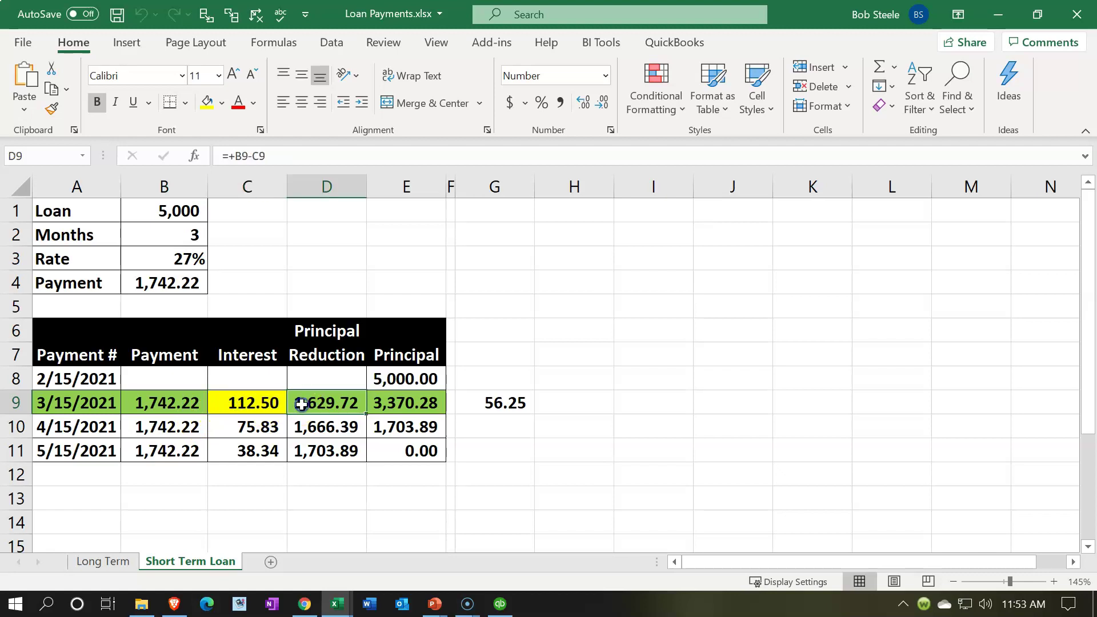
left_click(249, 407)
left_click(347, 401)
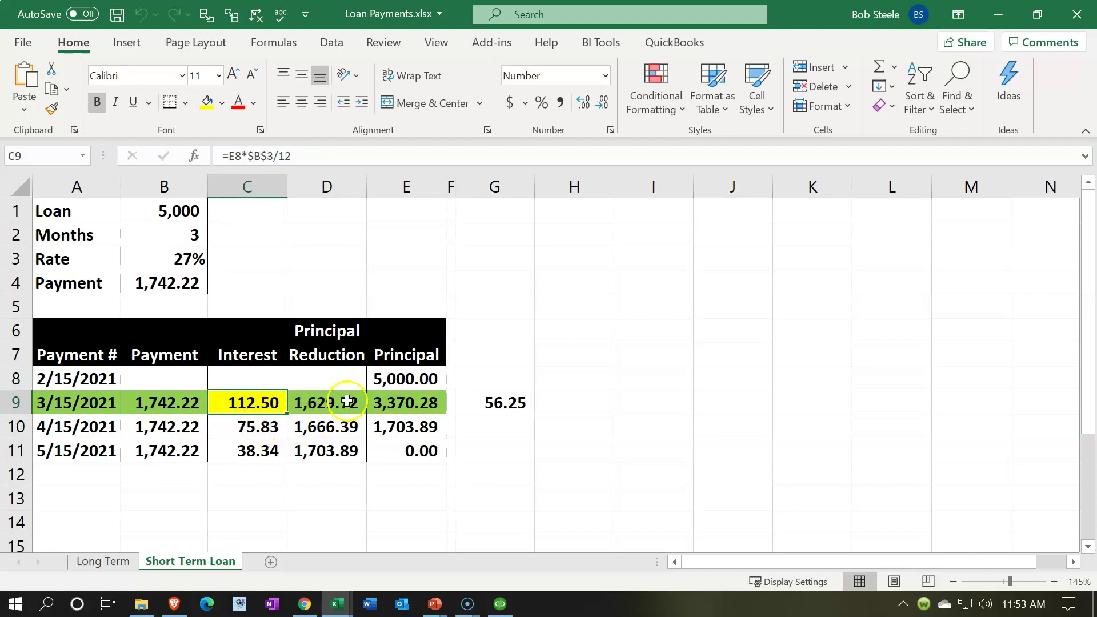
left_click(107, 509)
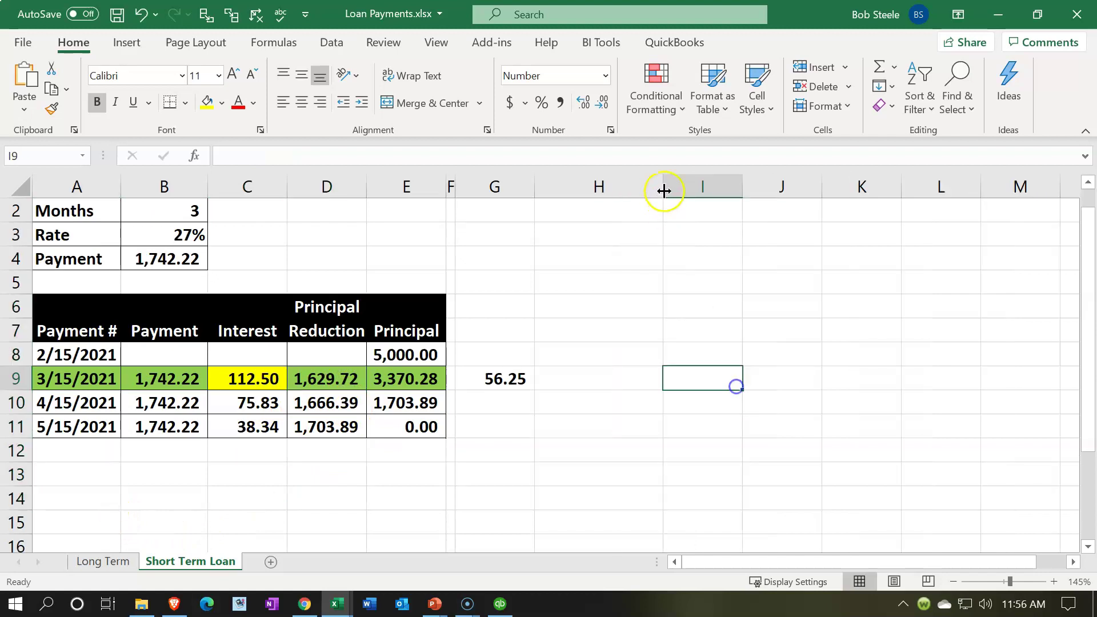
Widen column H on the Short Term Loan sheet to make room for account names
left_click_drag(661, 189, 708, 192)
left_click(600, 282)
scroll(615, 318, "up", 1)
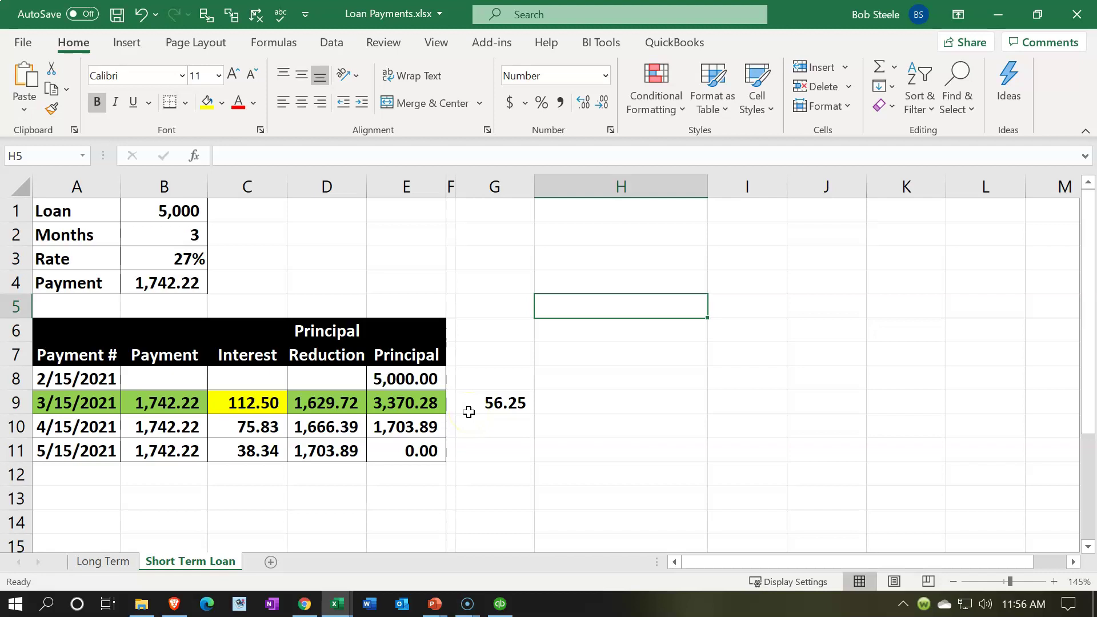
Review the 3/15/2021 payment and interest cells, and compare with the Long Term loan schedule
left_click_drag(154, 403, 214, 403)
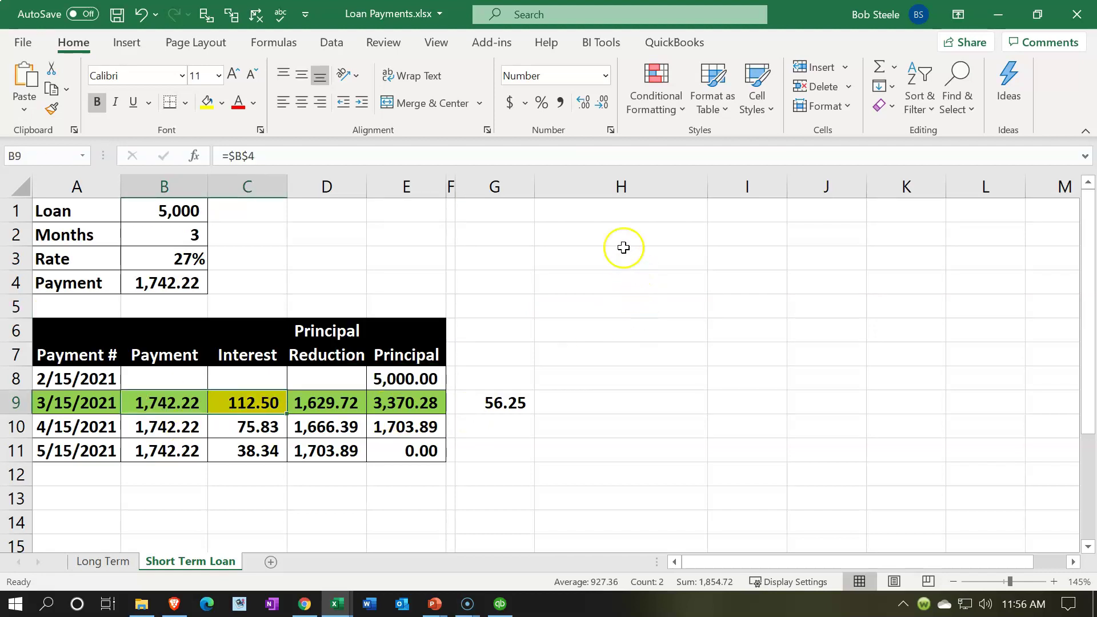
left_click(613, 218)
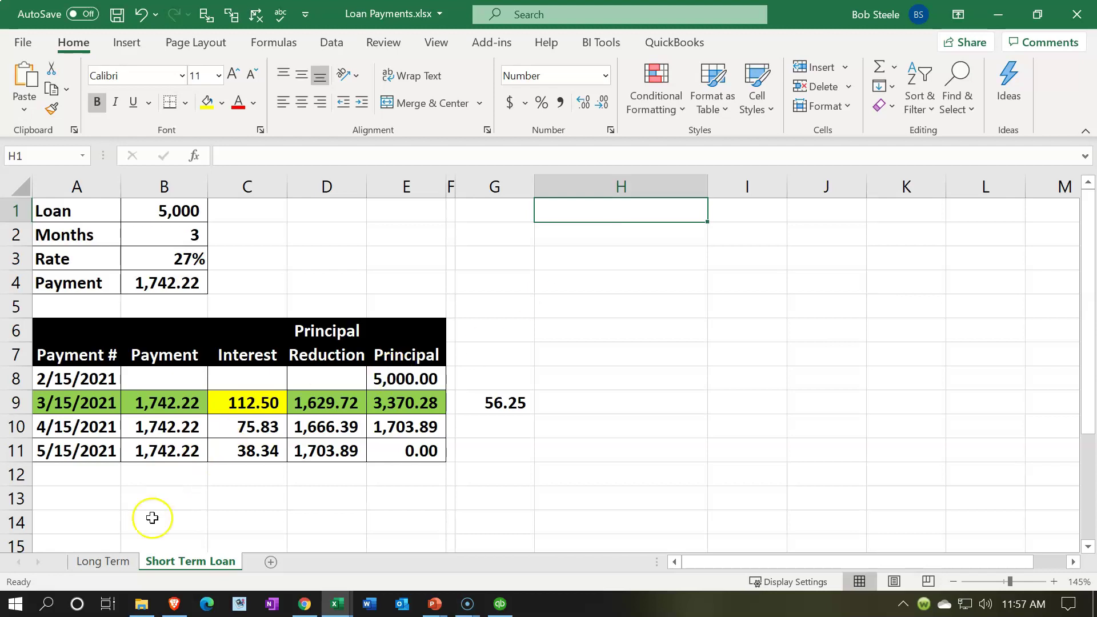
left_click(109, 561)
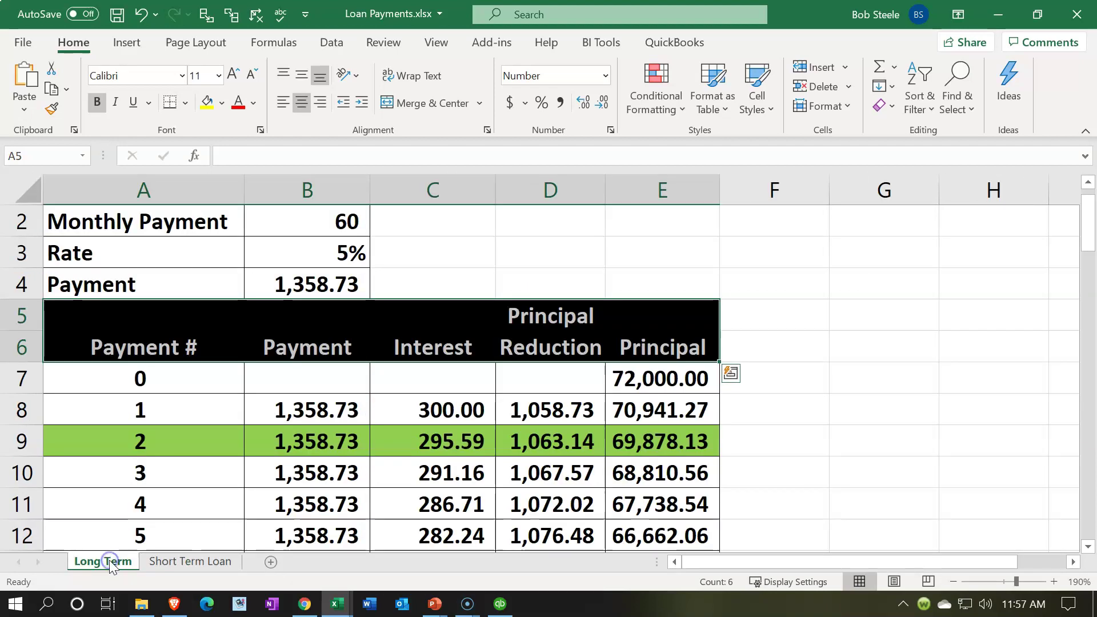
left_click(209, 561)
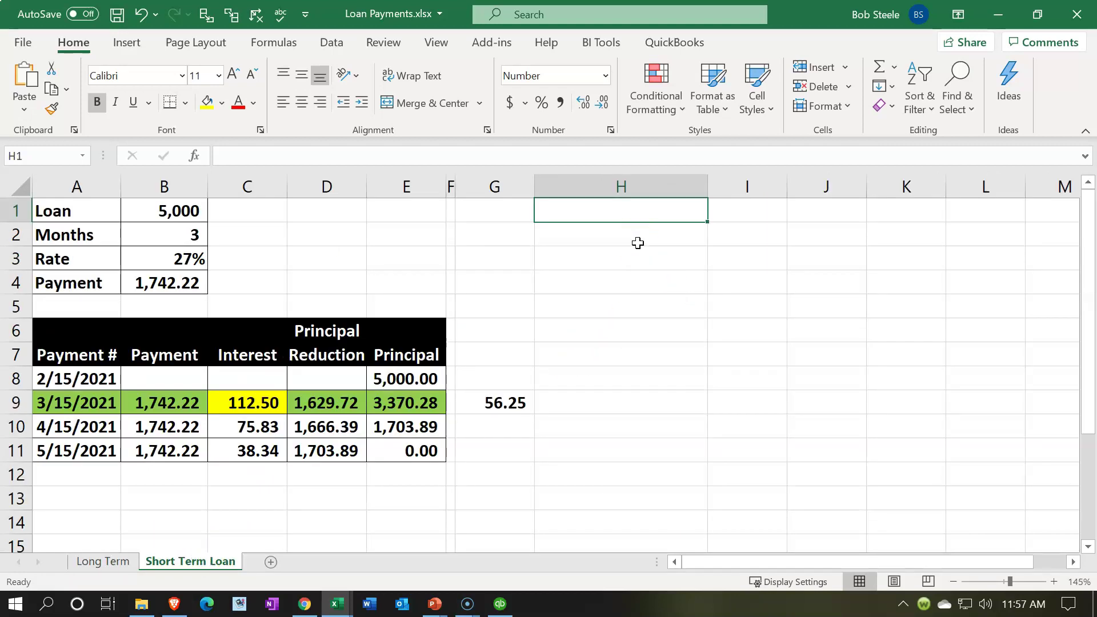
Enter Cash in H1 and credit it in J1 with a formula for the negative of the 3/15/2021 payment in B9
type("Cash")
key("Tab")
key("Tab")
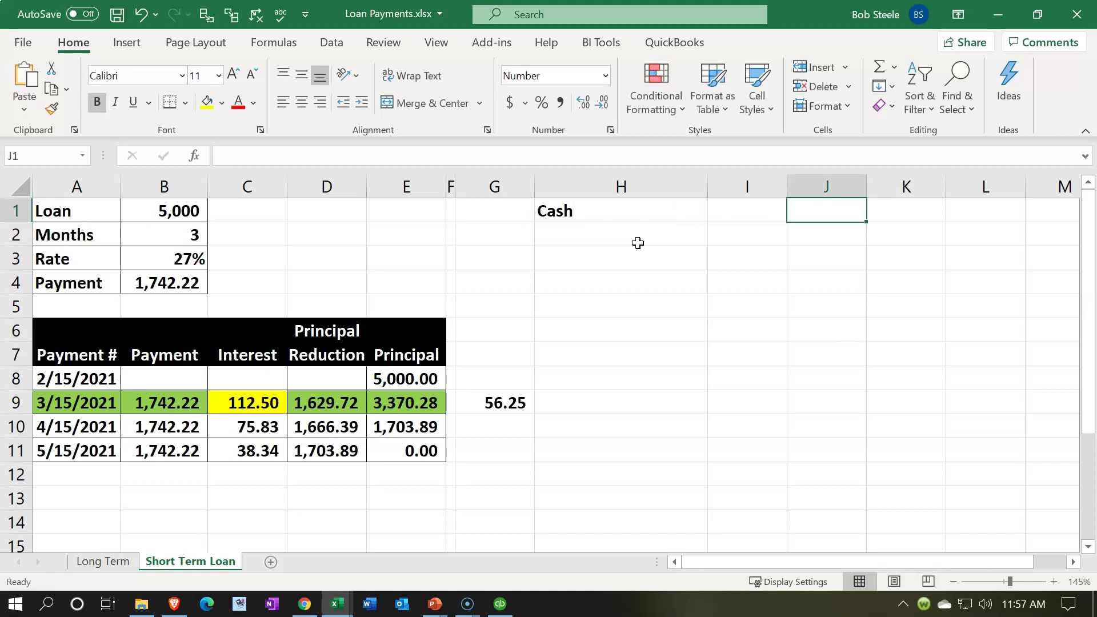
type("-")
key("Down")
key("Down")
key("Down")
key("Down")
key("Down")
key("Left")
key("Left")
key("Left")
key("Left")
key("Left")
key("Left")
key("Left")
key("Down")
key("Down")
key("Down")
key("Left")
key("Return")
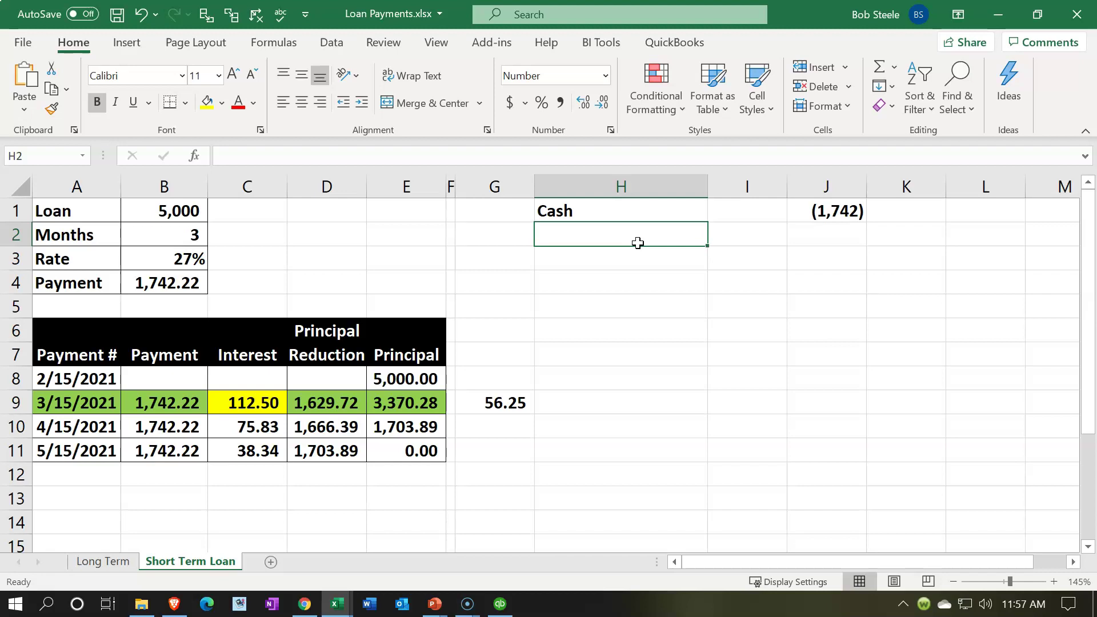
Enter Interest expense in H2 and debit it in I2 with a formula linked to the 3/15/2021 interest in C9
type("In")
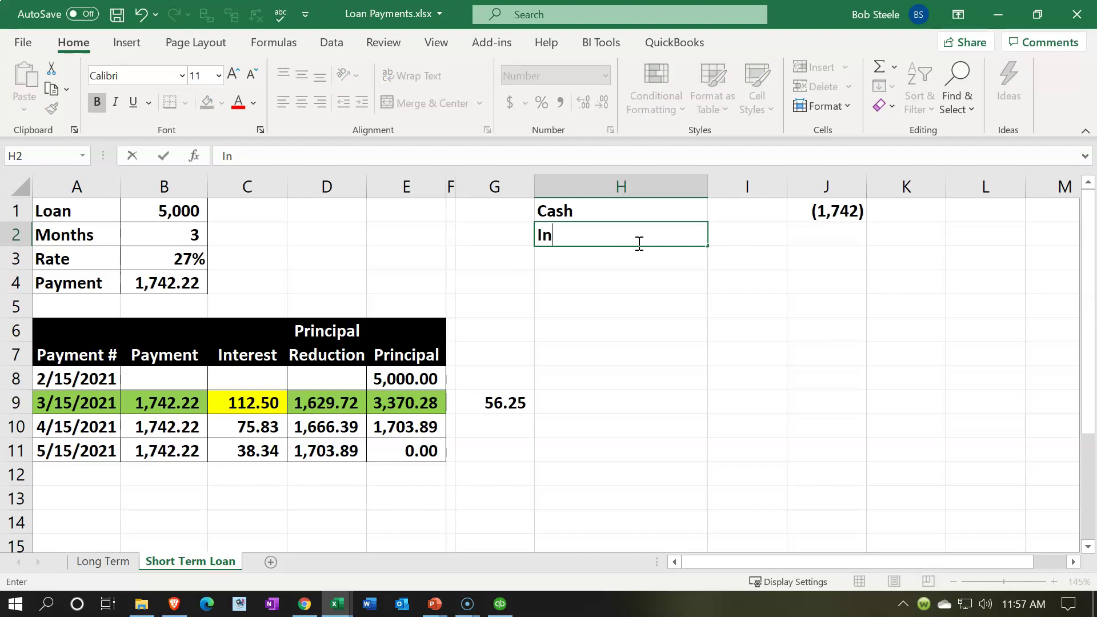
type("terest expense")
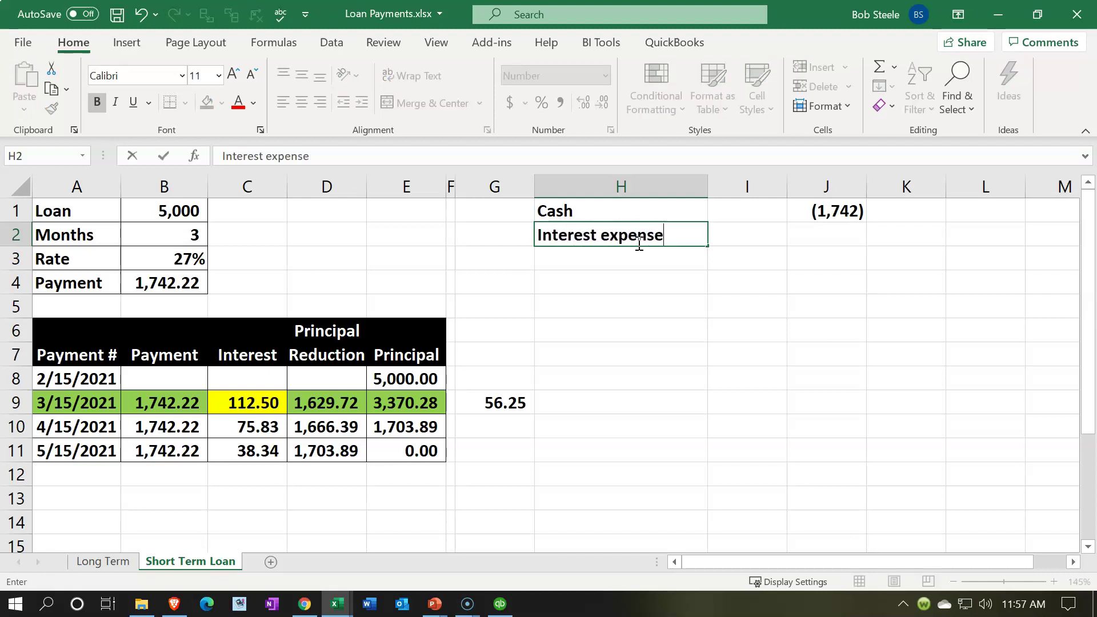
key("Tab")
type("=")
key("Down")
key("Down")
key("Down")
key("Down")
key("Down")
key("Down")
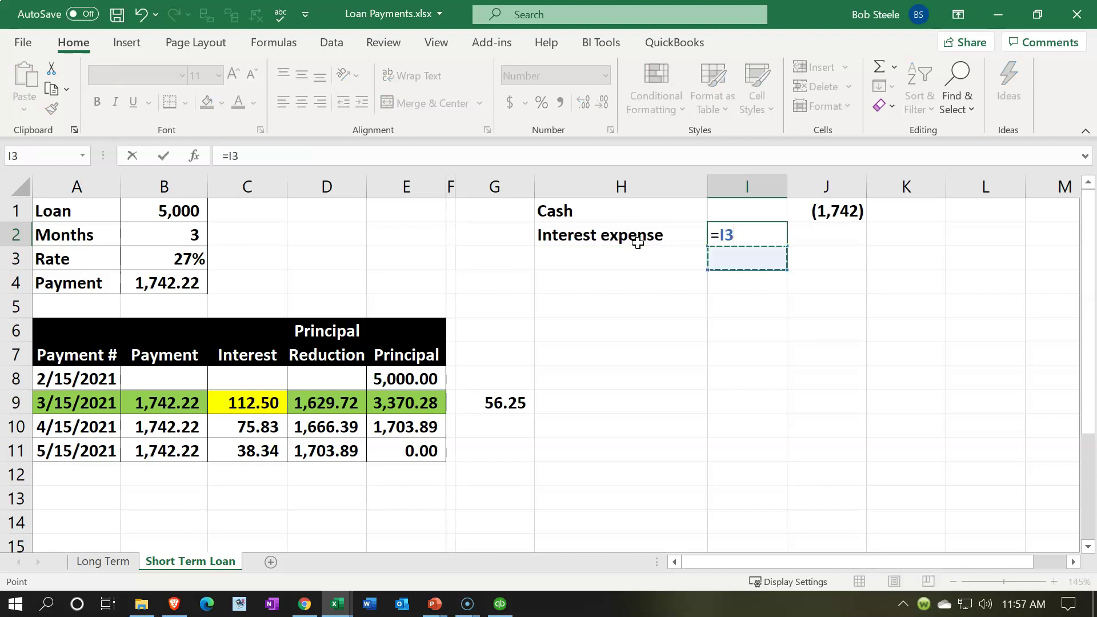
key("Left")
key("Left")
key("Left")
key("Left")
key("Left")
key("Left")
key("Down")
key("Return")
key("Left")
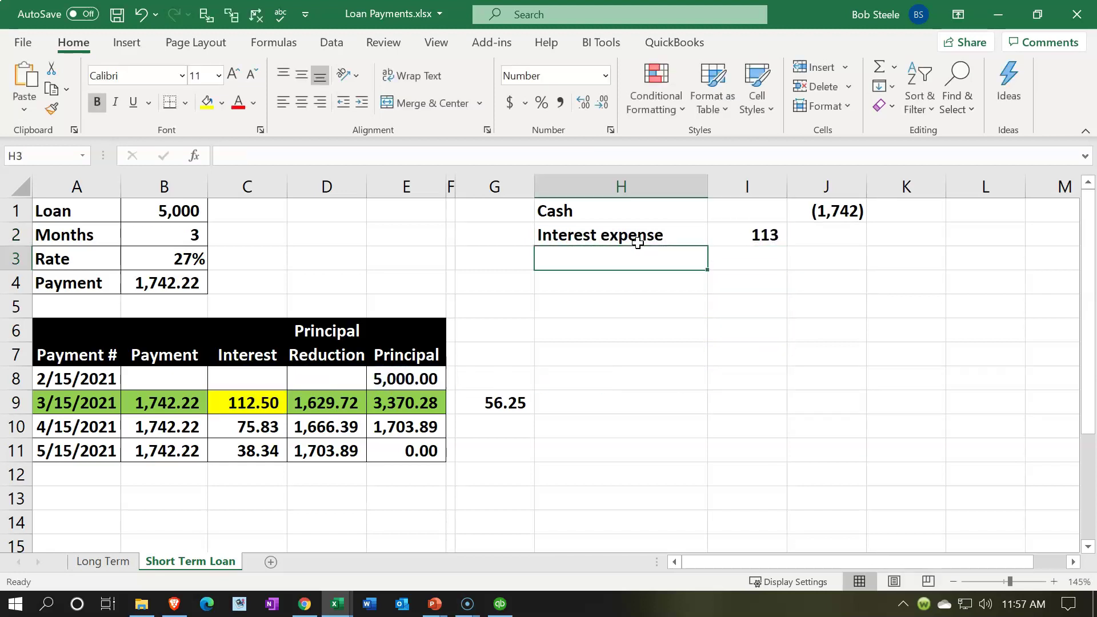
Enter Loan payable in H3 and debit it in I3 with a formula linked to the 3/15/2021 principal reduction in D9
type("Loan pa")
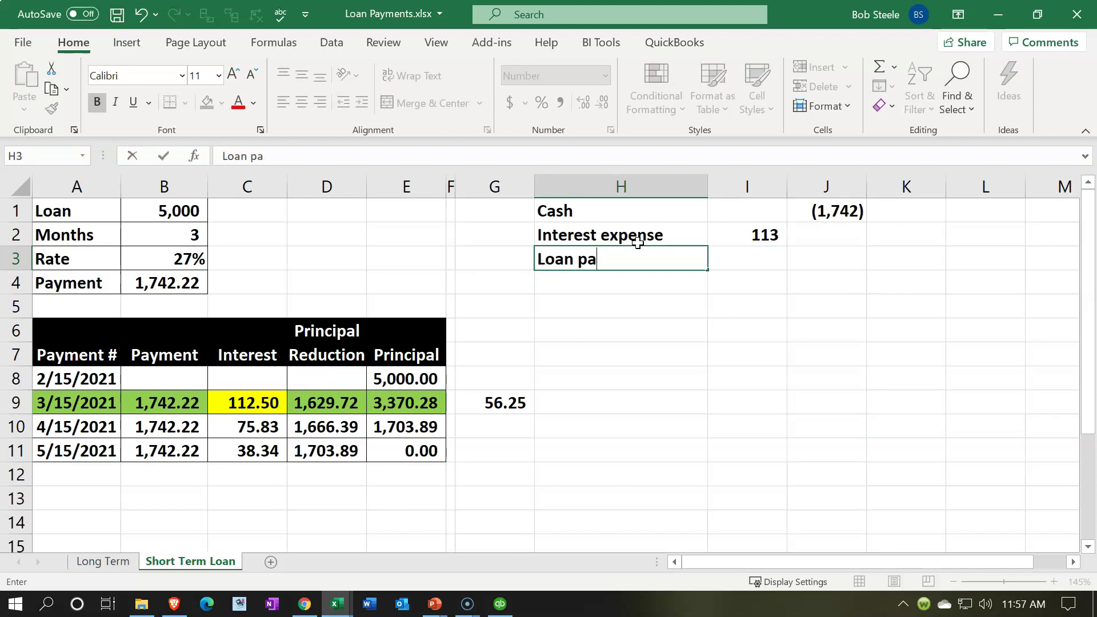
type("yable")
key("Right")
type("+")
key("Down")
key("Down")
key("Down")
key("Down")
key("Down")
key("Left")
key("Left")
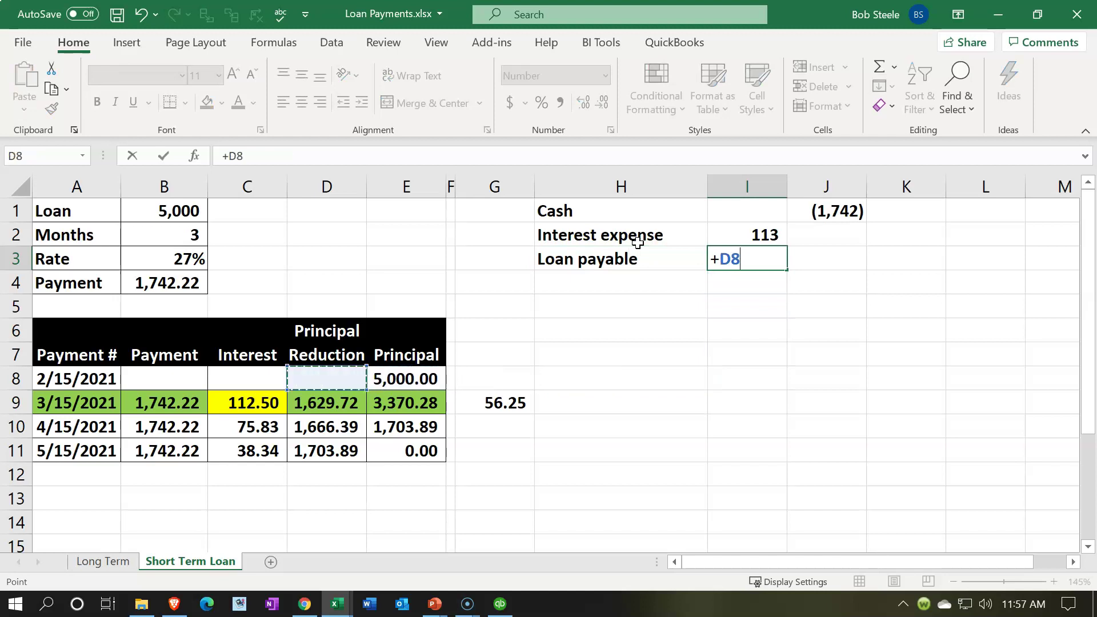
key("Down")
key("Return")
Check the debits in I2:I3 against the cash credit in J1
left_click_drag(749, 234, 747, 255)
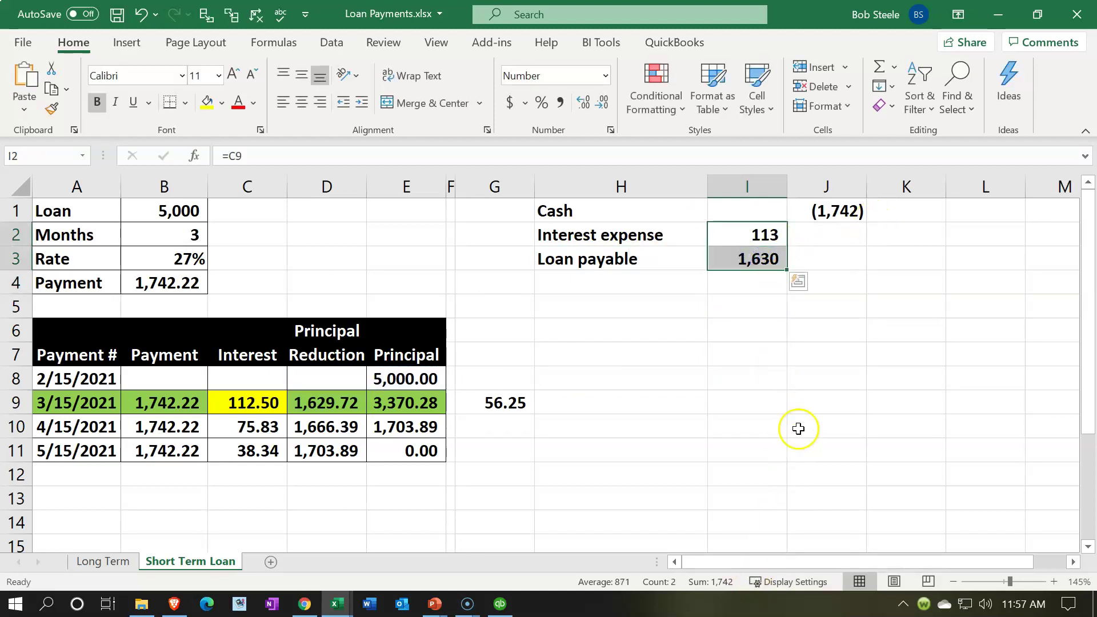
left_click(850, 250)
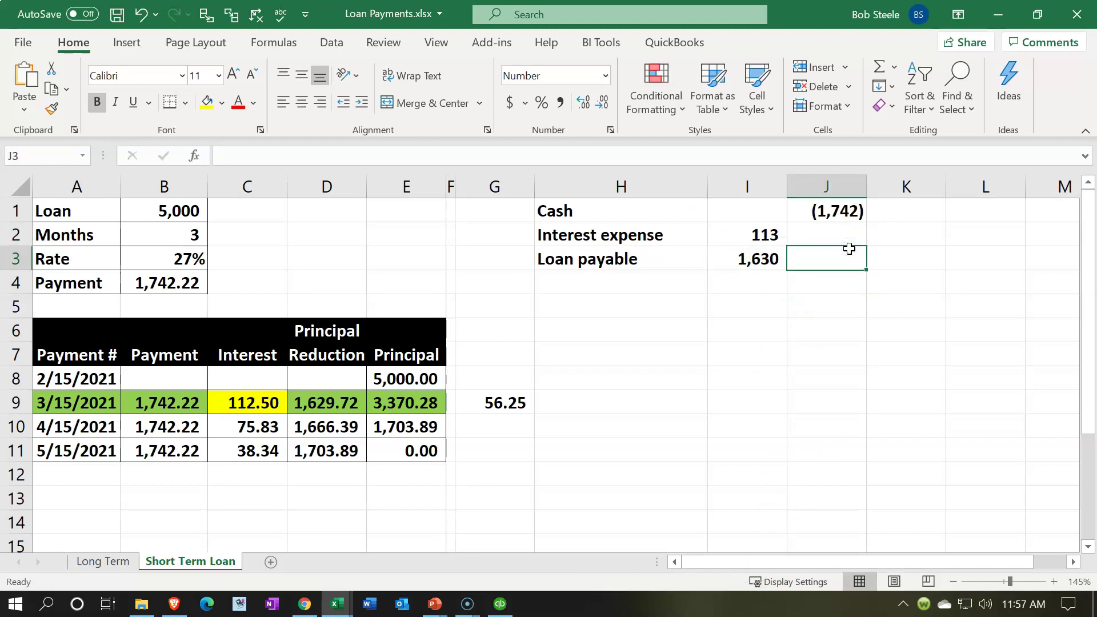
left_click(839, 228)
left_click(834, 213)
key("Down")
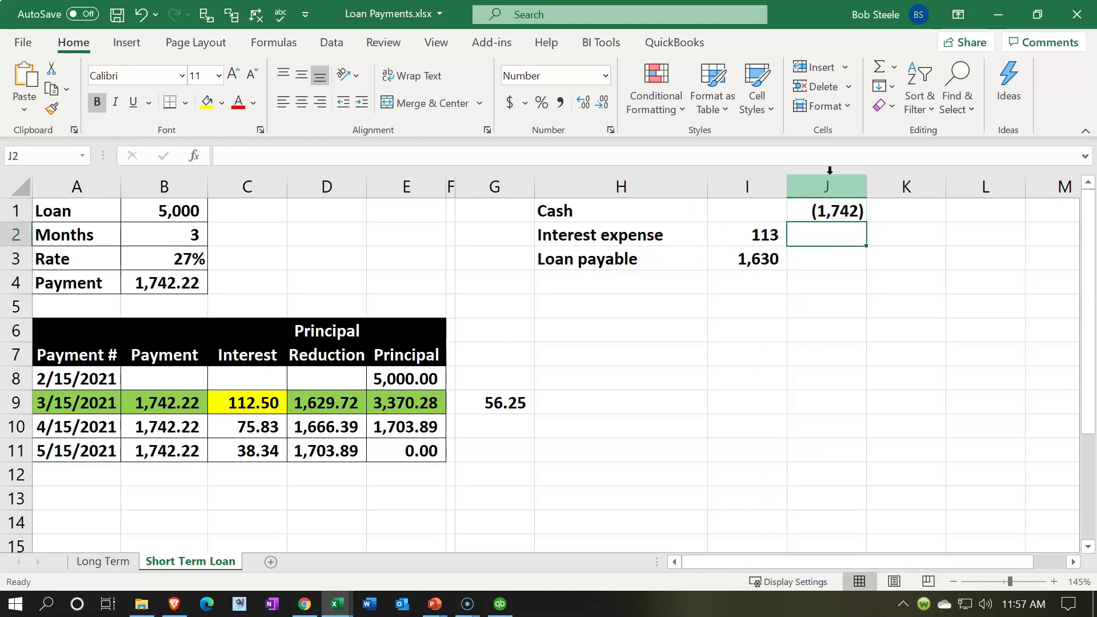
key("Down")
key("Left")
key("Up")
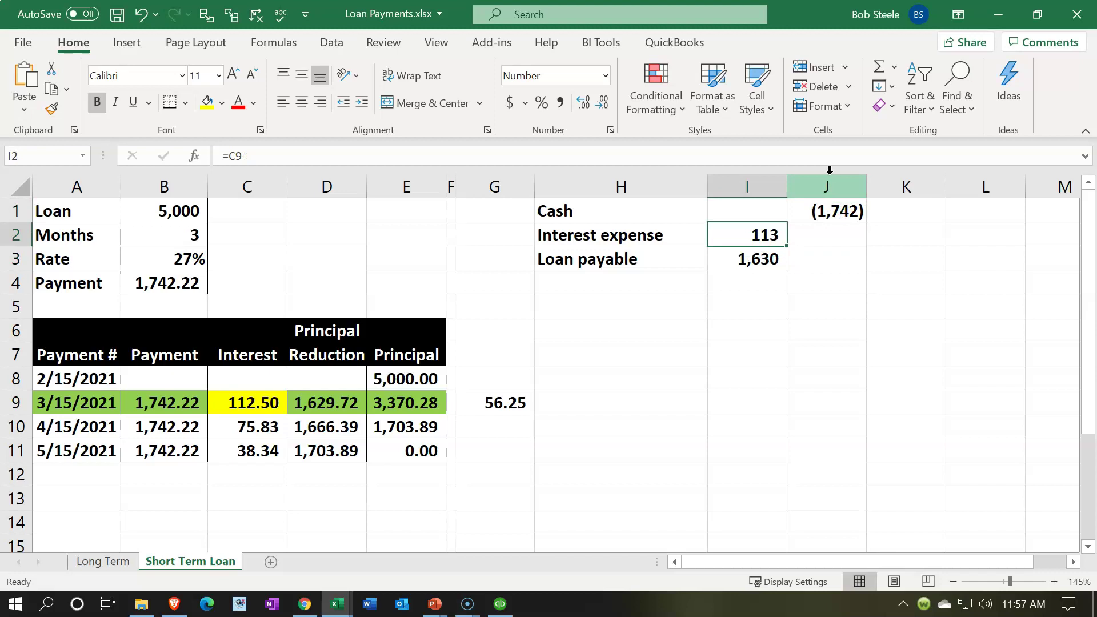
Start a second entry with Cash in H5, credited in J5 with the negative of the 3/15/2021 payment in B9
key("Down")
key("Down")
key("Down")
key("Left")
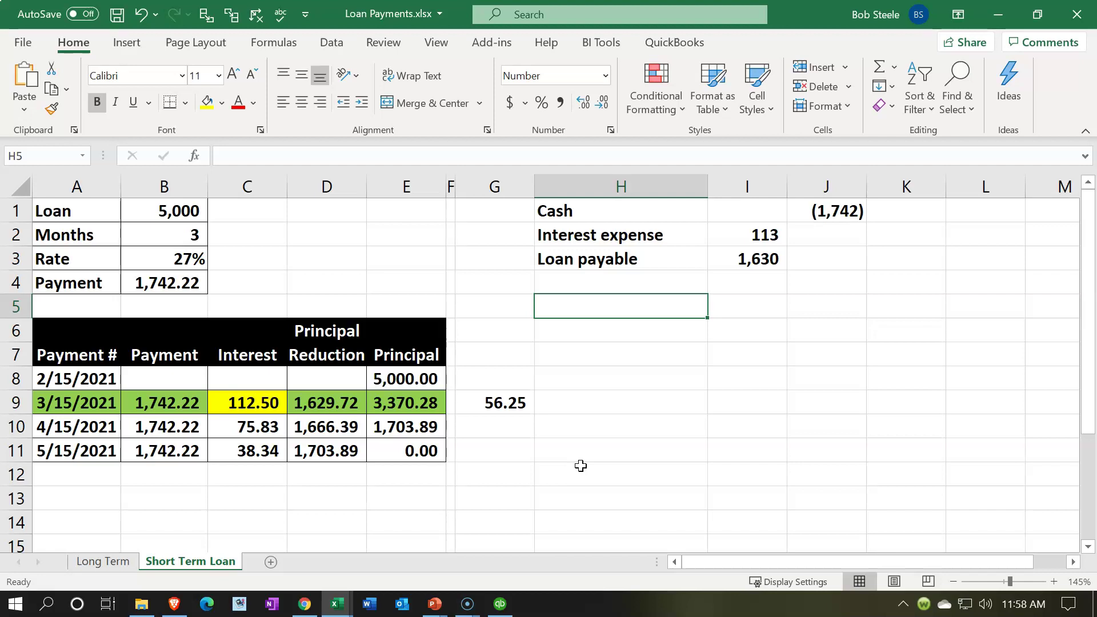
type("Cash")
key("Tab")
key("Tab")
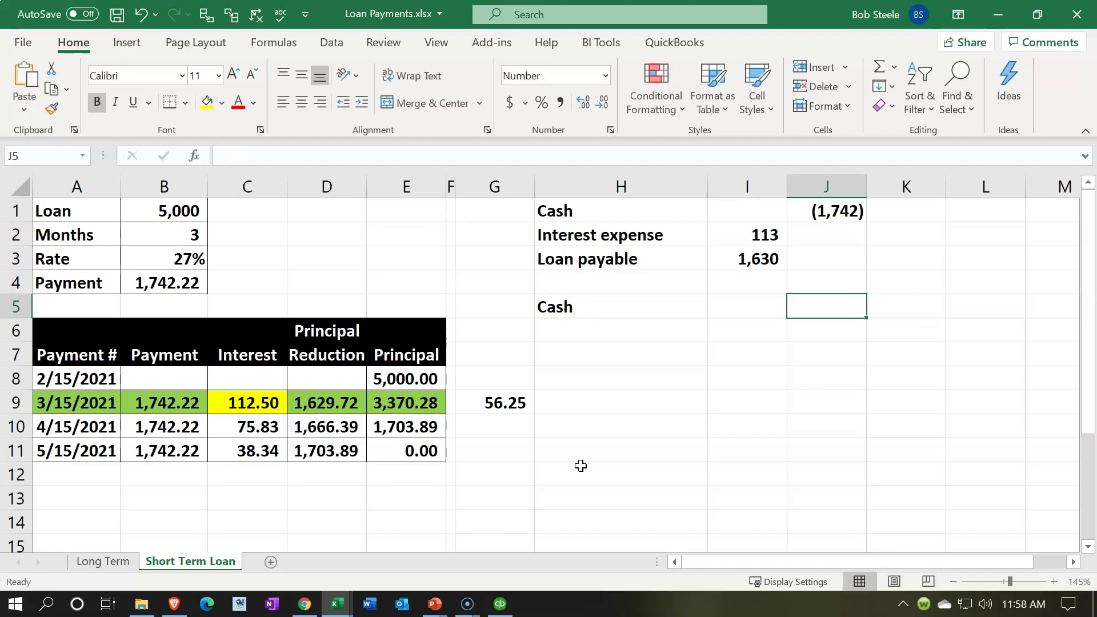
type("-")
key("Down")
key("Down")
key("Left")
key("Left")
key("Left")
key("Left")
key("Left")
key("Left")
key("Left")
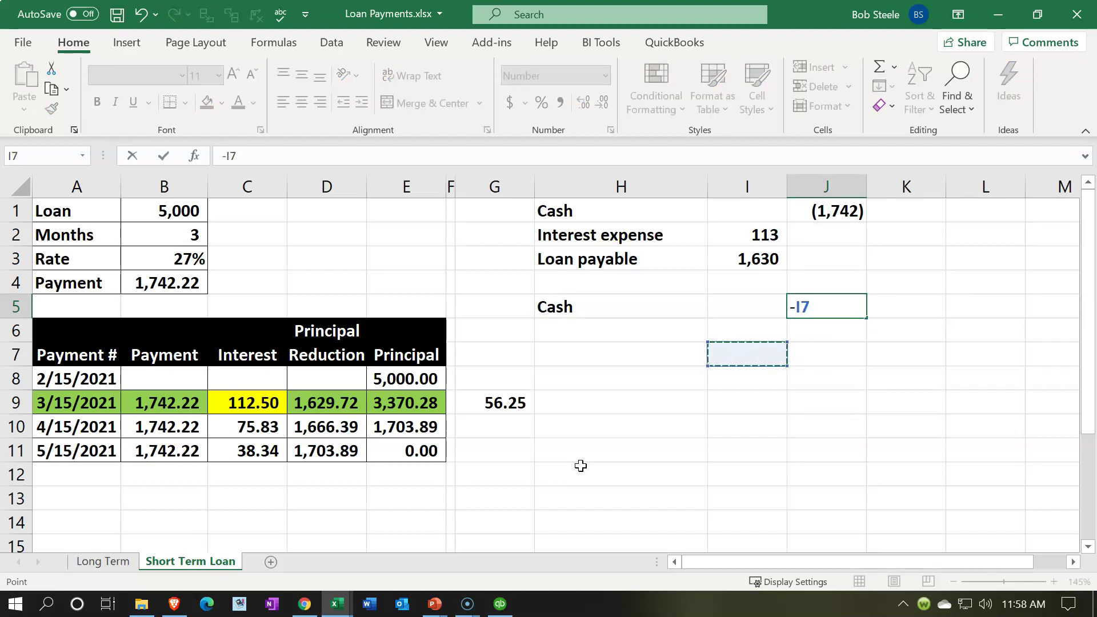
key("Left")
key("Down")
key("Down")
key("Return")
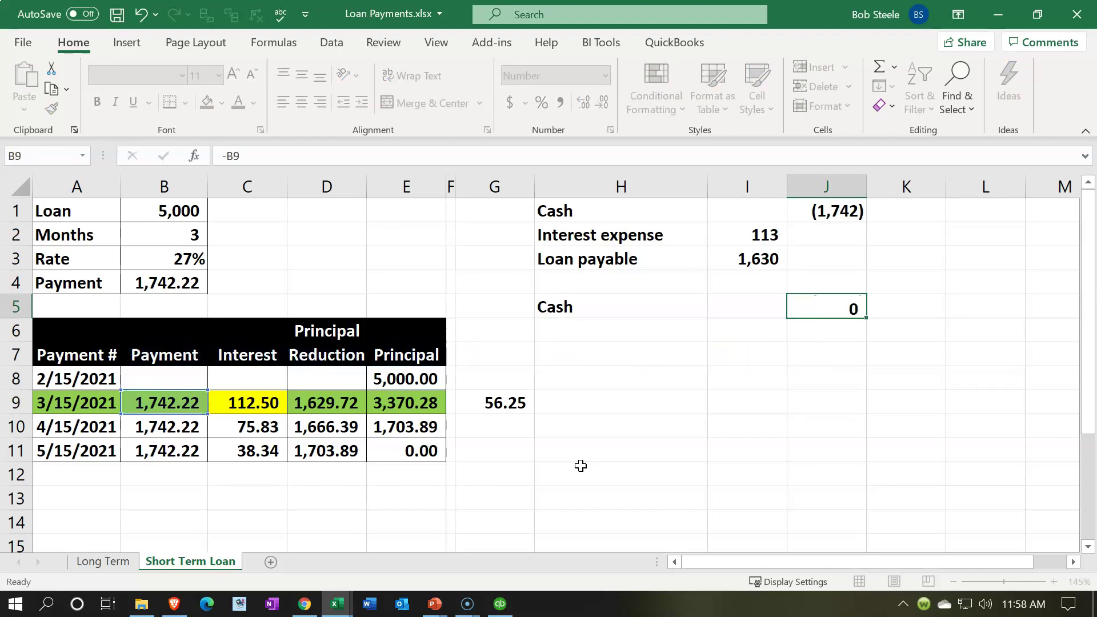
Enter Interest payable in H6 and debit it in I6 with a formula linked to the half-month interest in G9
type("Interest e")
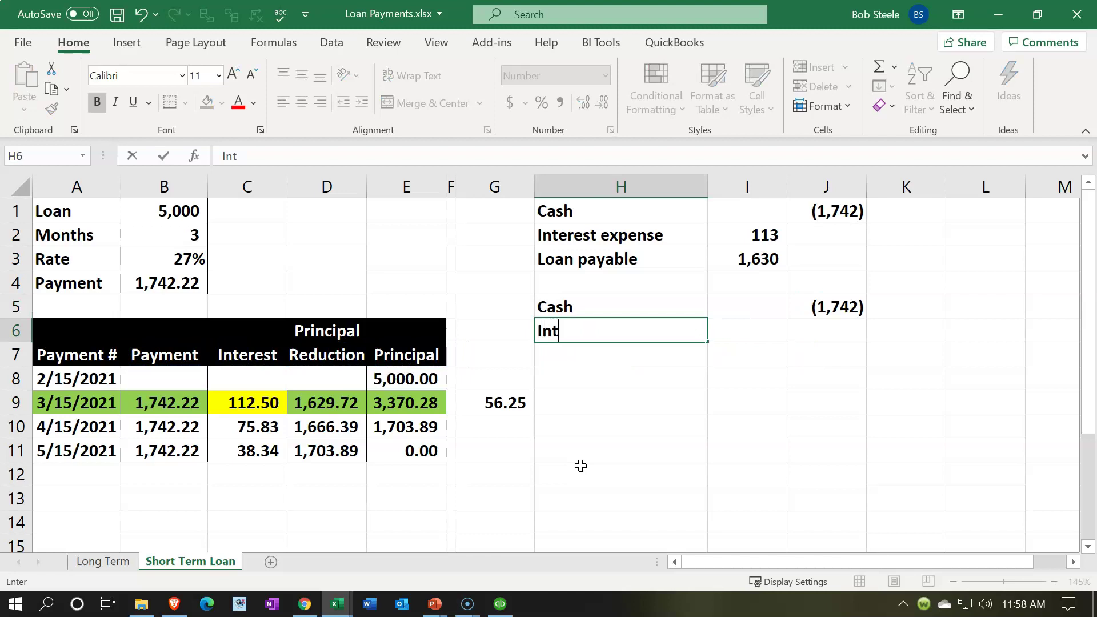
key("BackSpace")
key("BackSpace")
key("BackSpace")
key("BackSpace")
key("BackSpace")
key("BackSpace")
key("BackSpace")
key("BackSpace")
key("BackSpace")
key("BackSpace")
type("Interest payable")
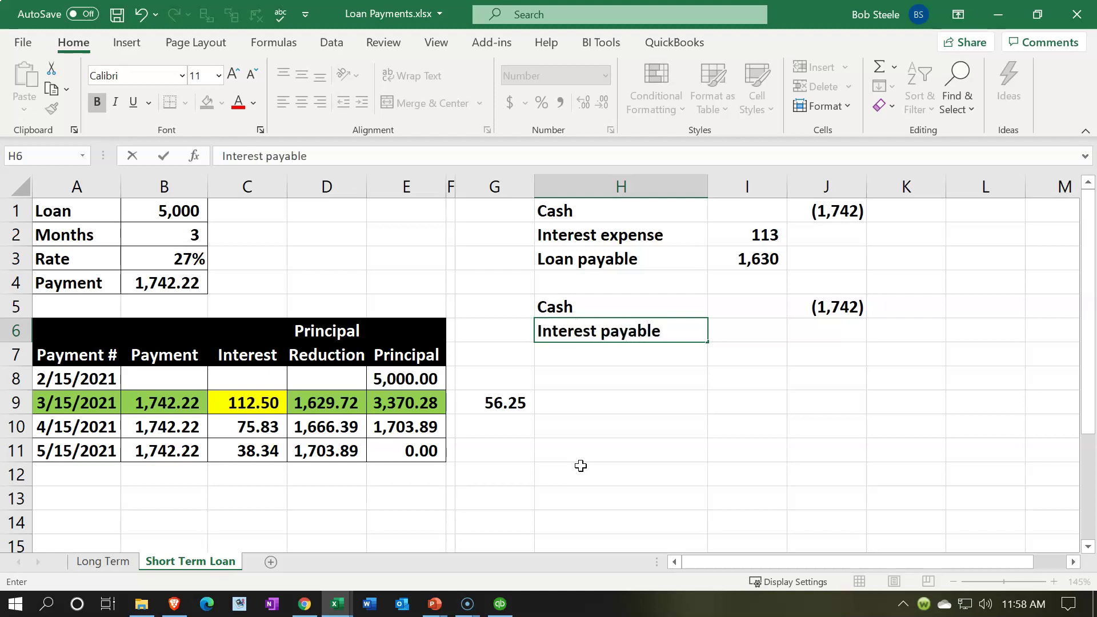
key("Tab")
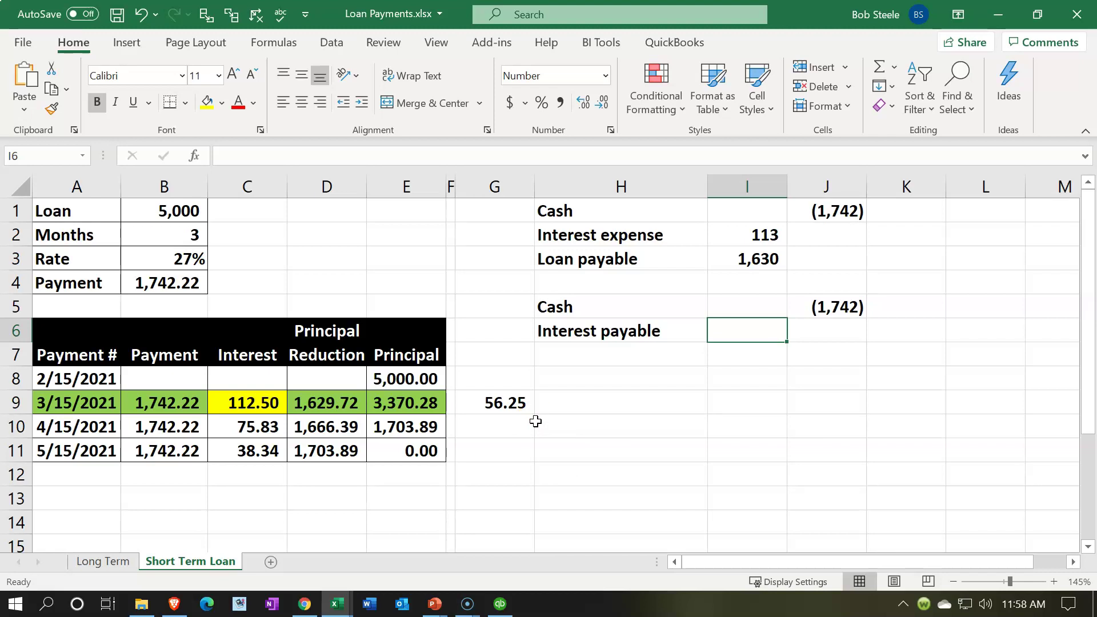
type("=")
key("Down")
key("Down")
key("Left")
key("Left")
key("Left")
key("Down")
key("Right")
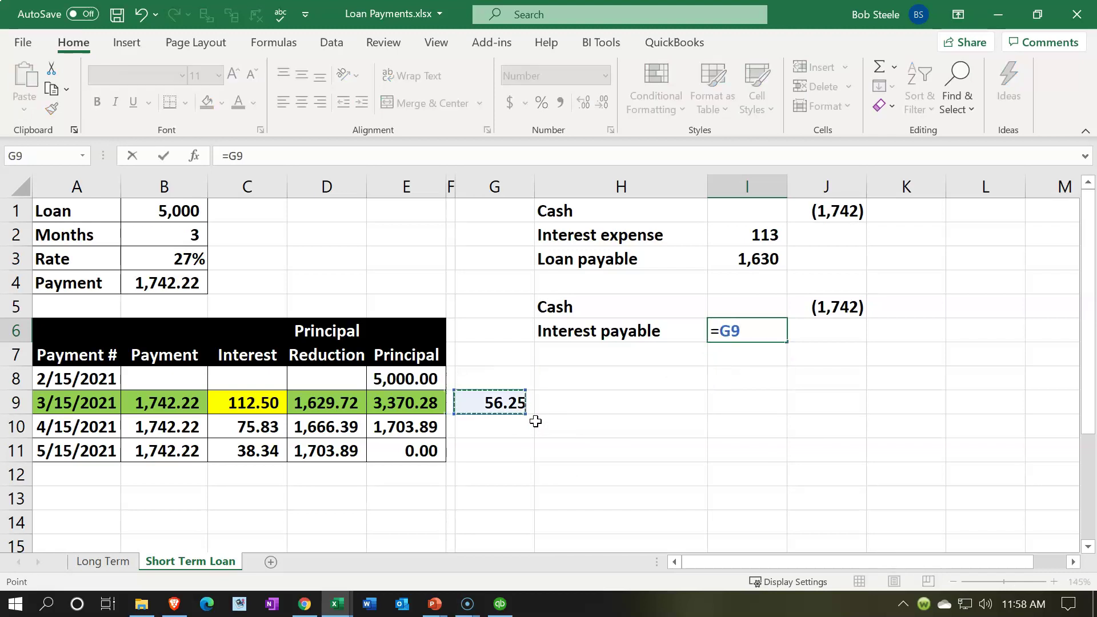
key("Return")
Enter Interest expense in H7 and debit it in I7 with a formula linked to G9
key("Left")
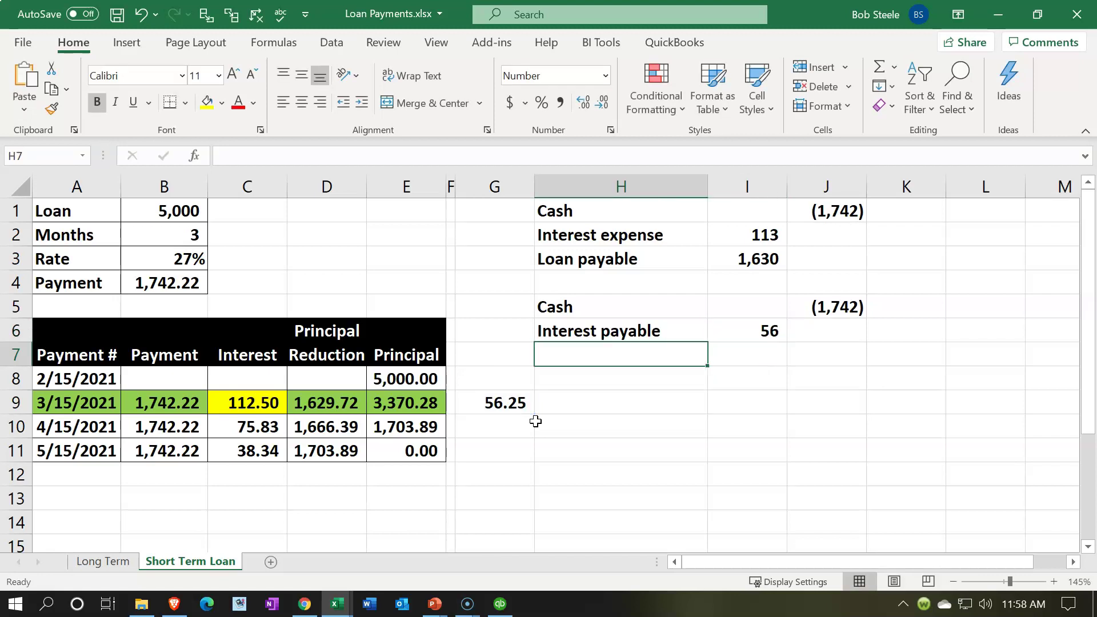
type("Interest ")
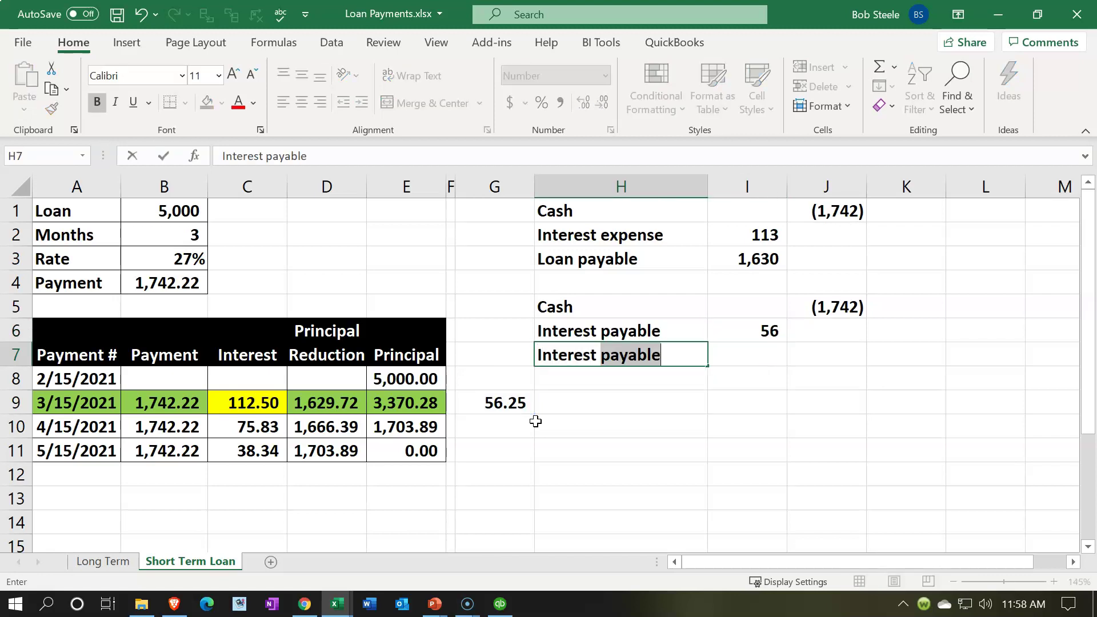
type("expense")
key("Tab")
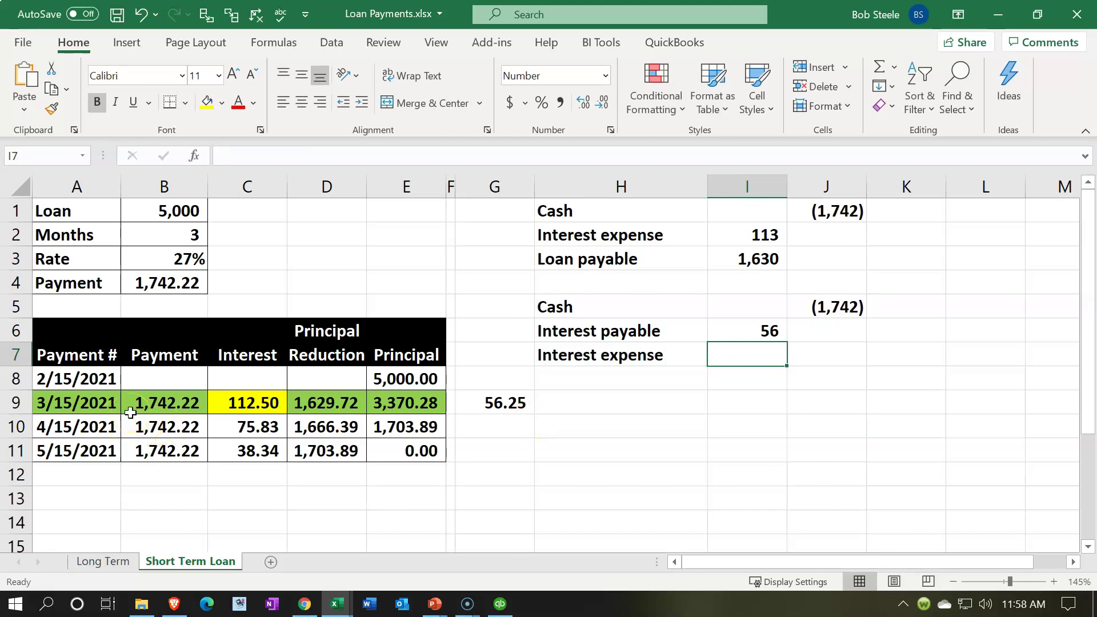
type("=")
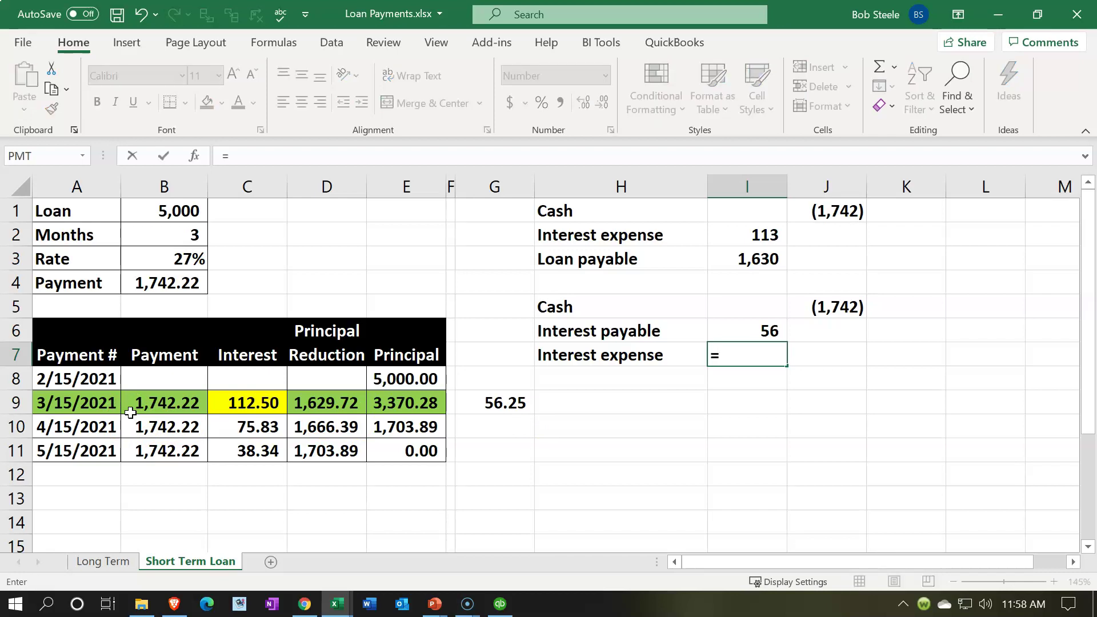
key("Left")
key("Left")
key("Left")
key("Down")
key("Down")
key("Right")
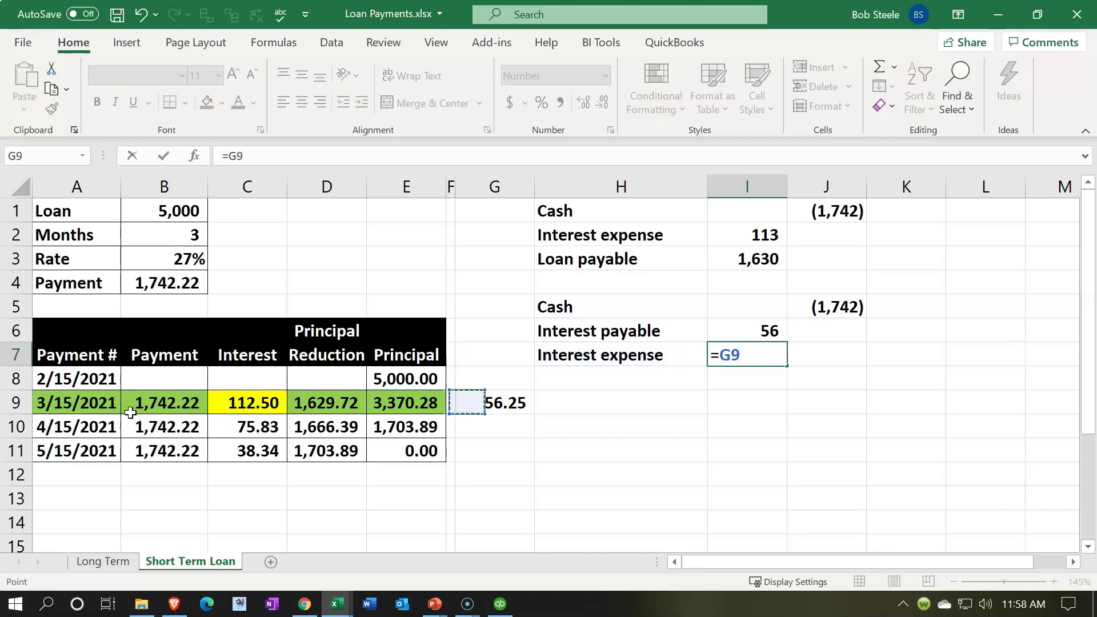
key("Return")
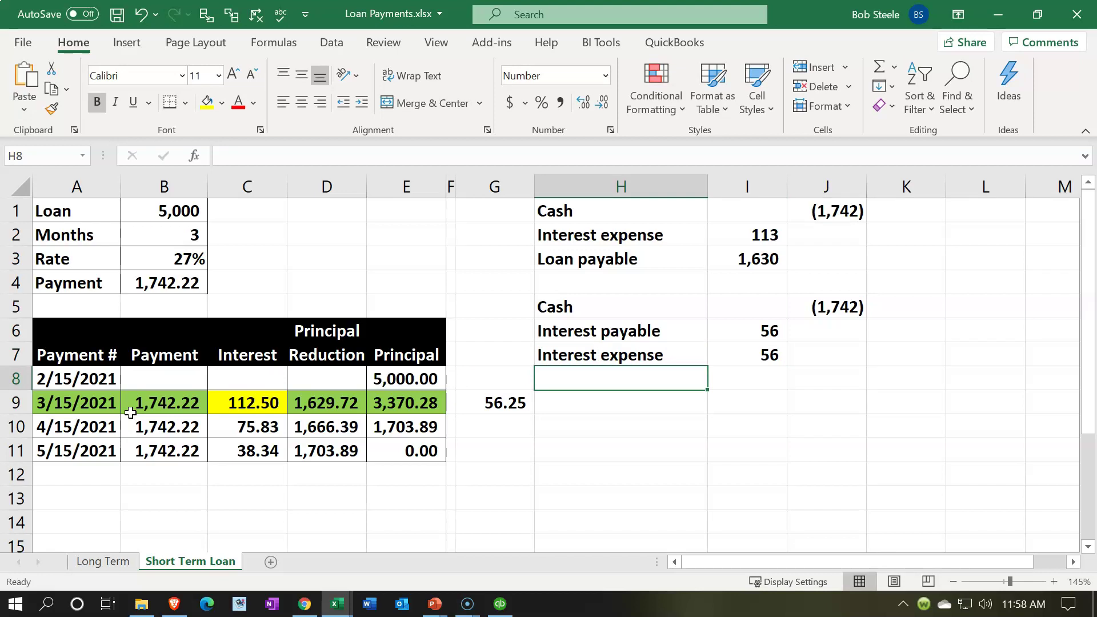
Enter Loan payable in H8 with a debit in I8 linked to I3, and check the entry's debits in I6:I8
type("Loan payable")
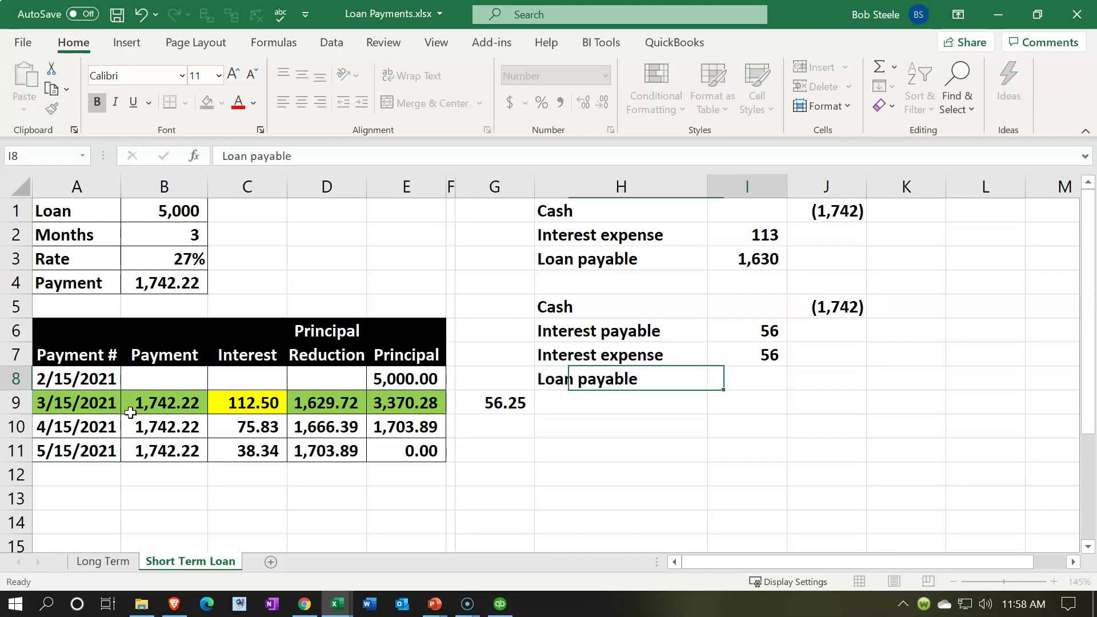
key("Tab")
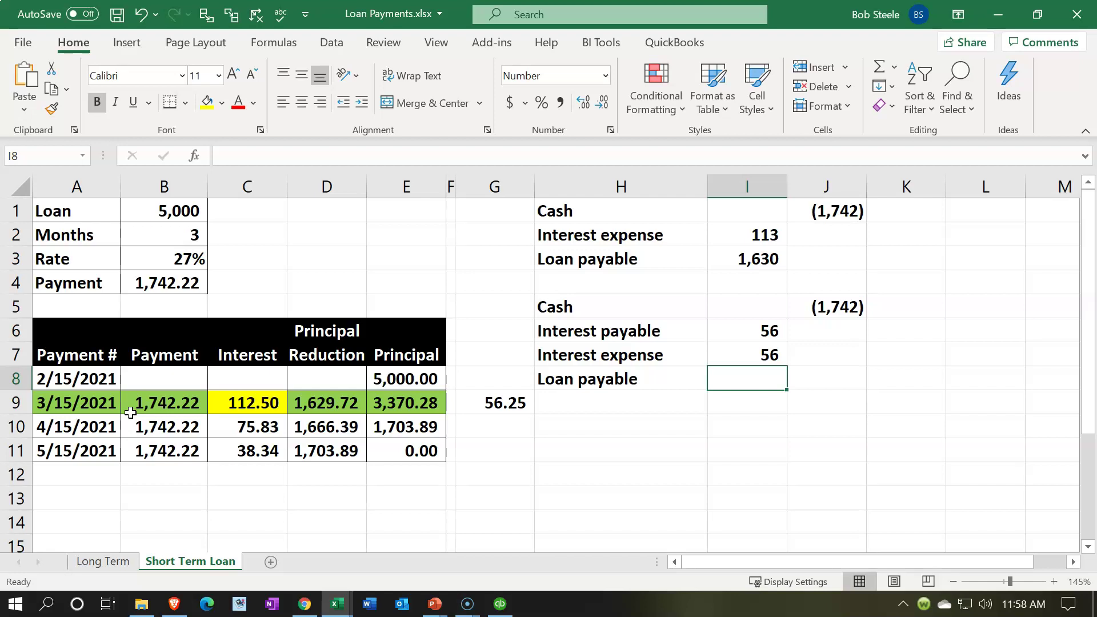
type("=")
key("Up")
key("Up")
key("Up")
key("Up")
key("Up")
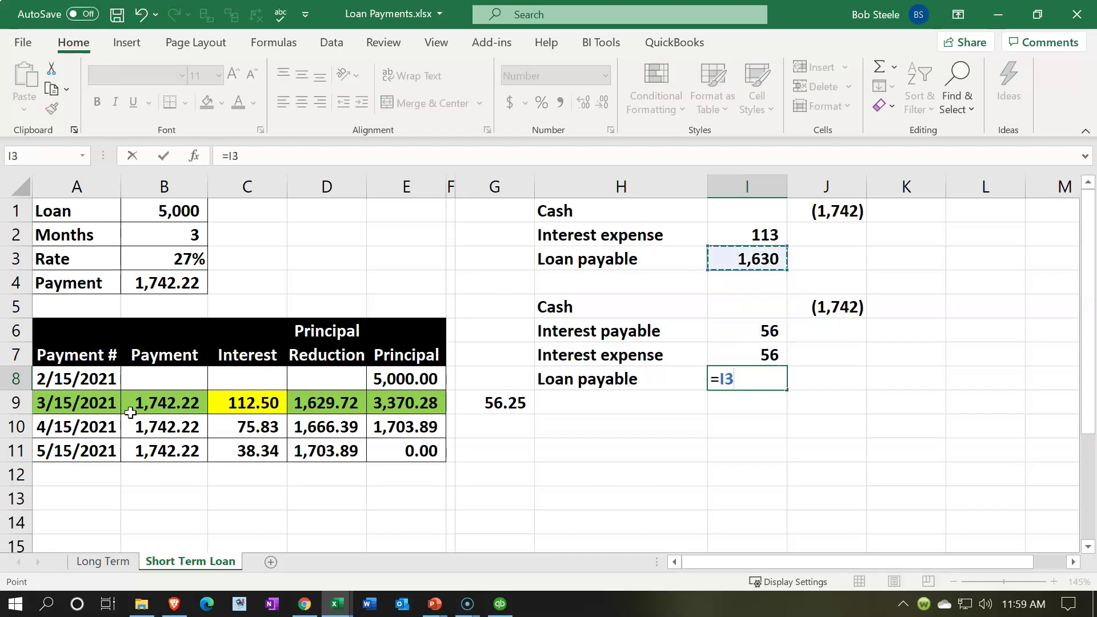
key("Return")
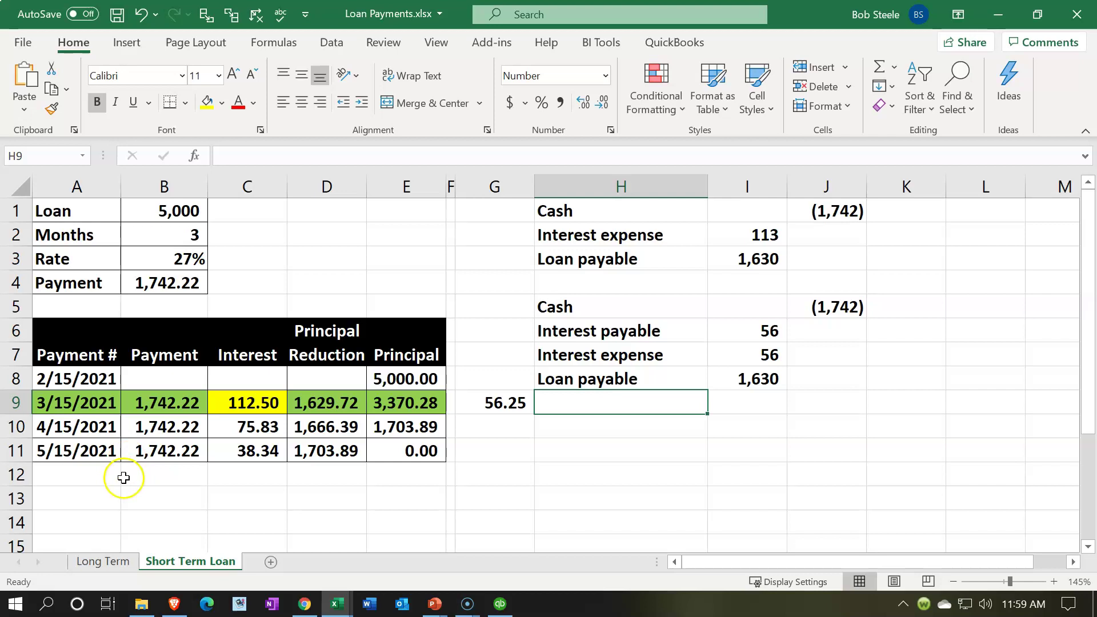
left_click_drag(746, 330, 741, 378)
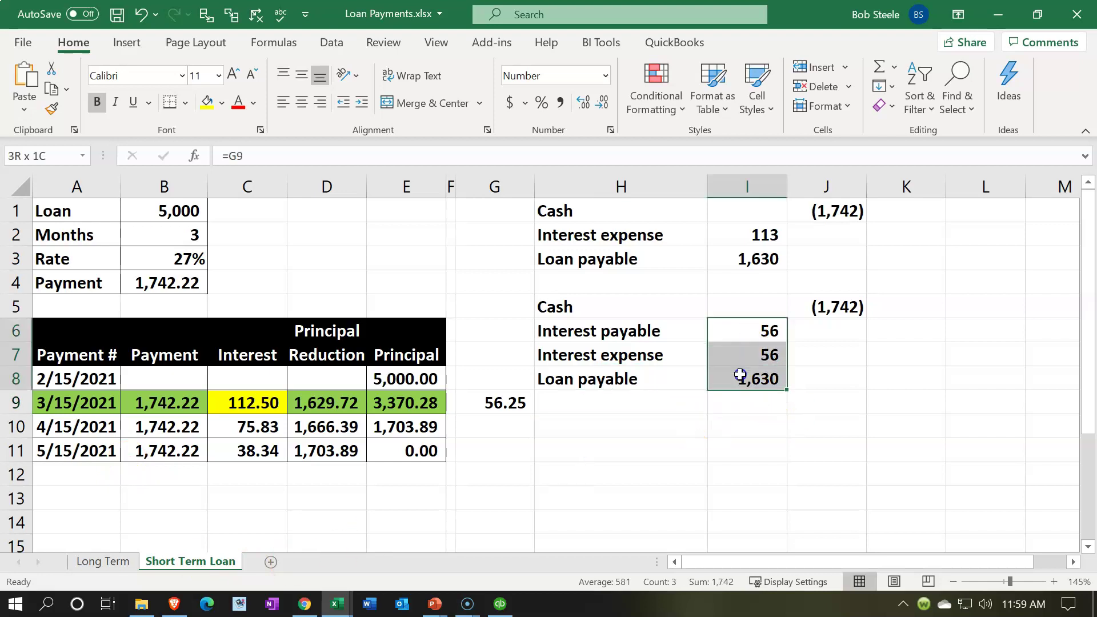
left_click(720, 473)
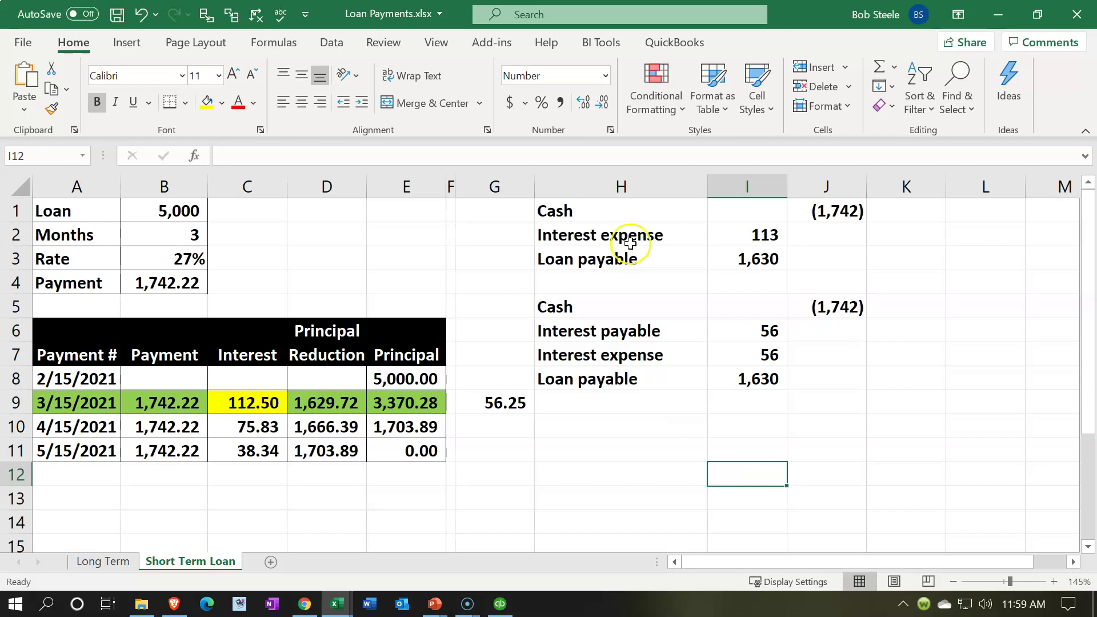
left_click_drag(619, 208, 796, 256)
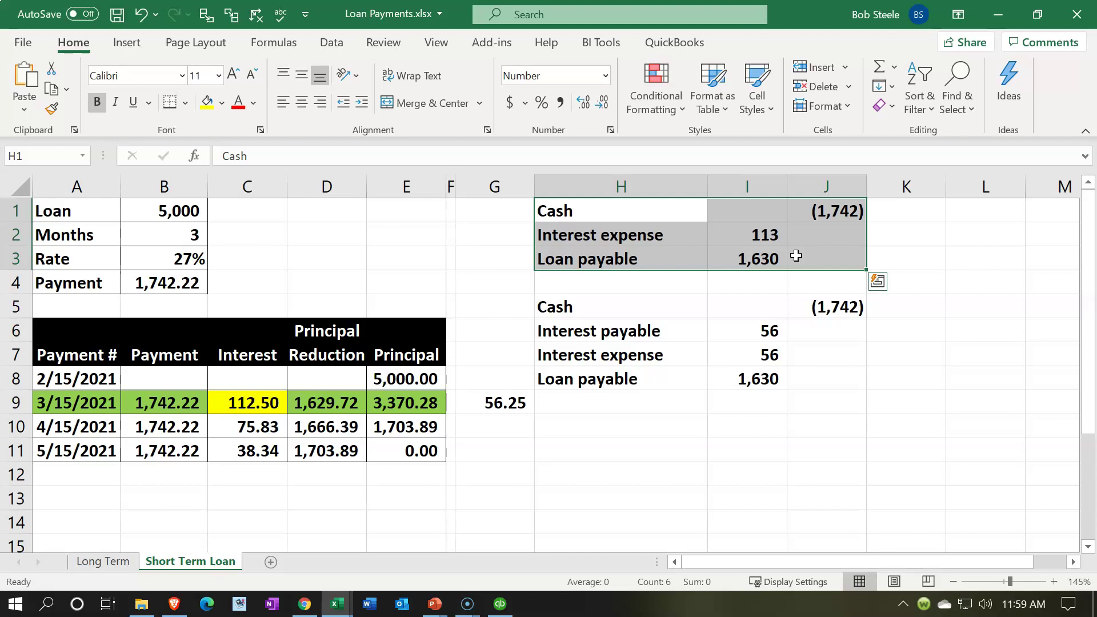
Start a third entry with Cash in H10, credited in J10 with the negative of the 3/15/2021 payment in B9
left_click(631, 434)
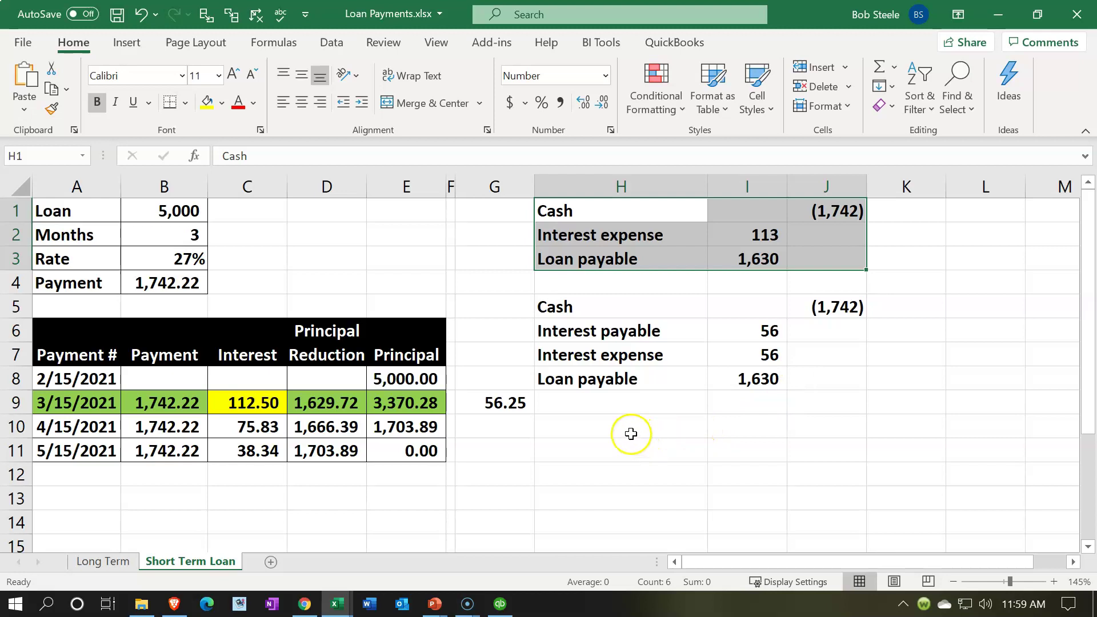
type("Cash")
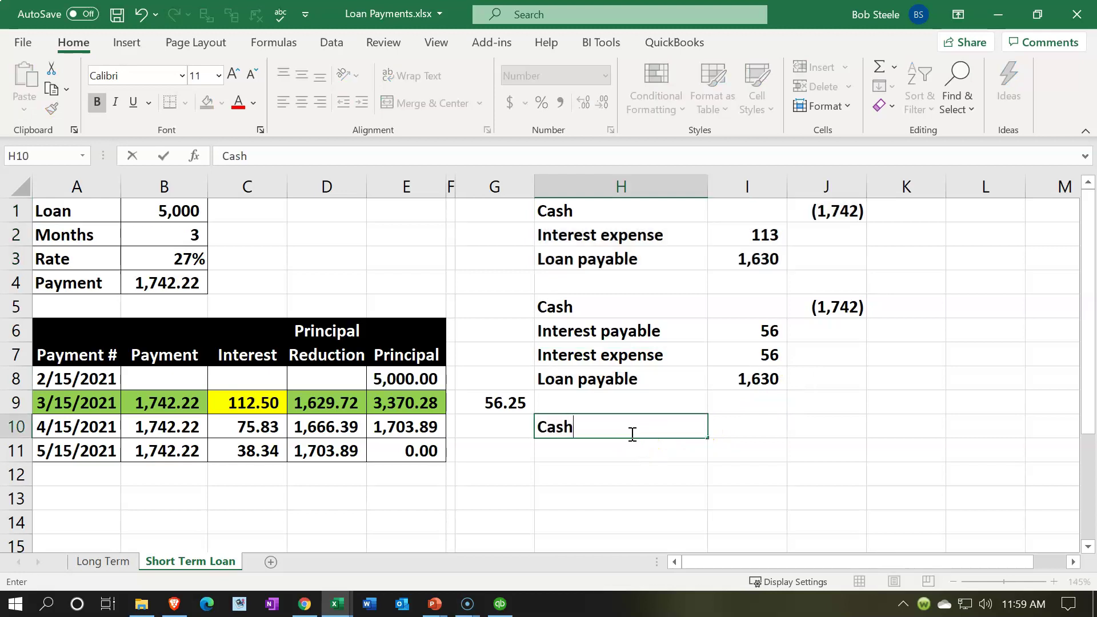
key("Tab")
key("Tab")
type("-")
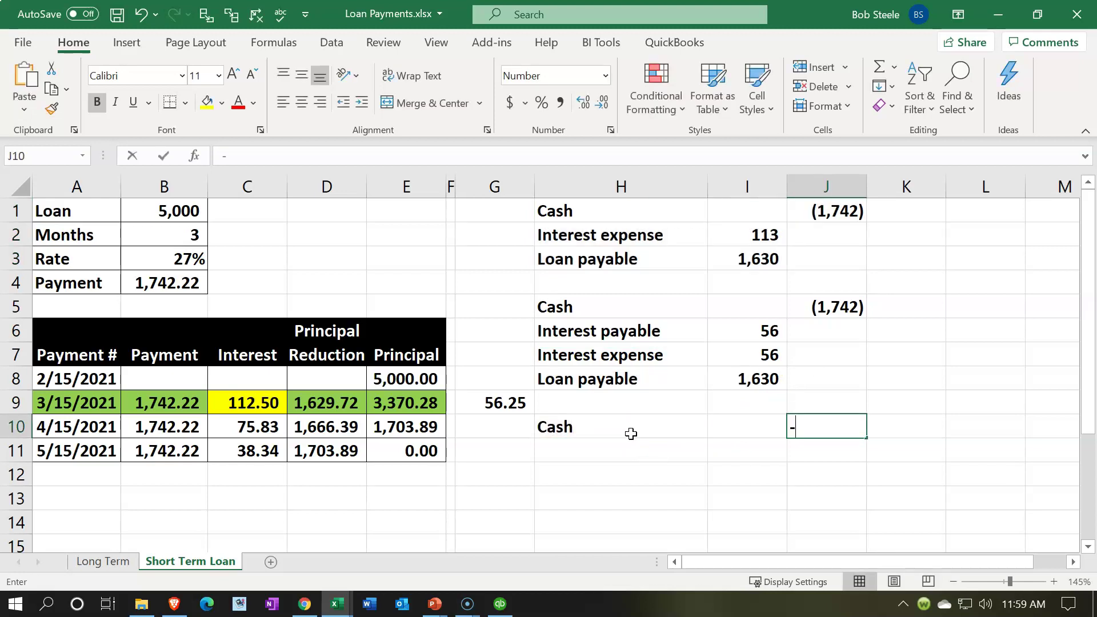
key("Left")
key("Left")
key("Left")
key("Left")
key("Left")
key("Left")
key("Left")
key("Up")
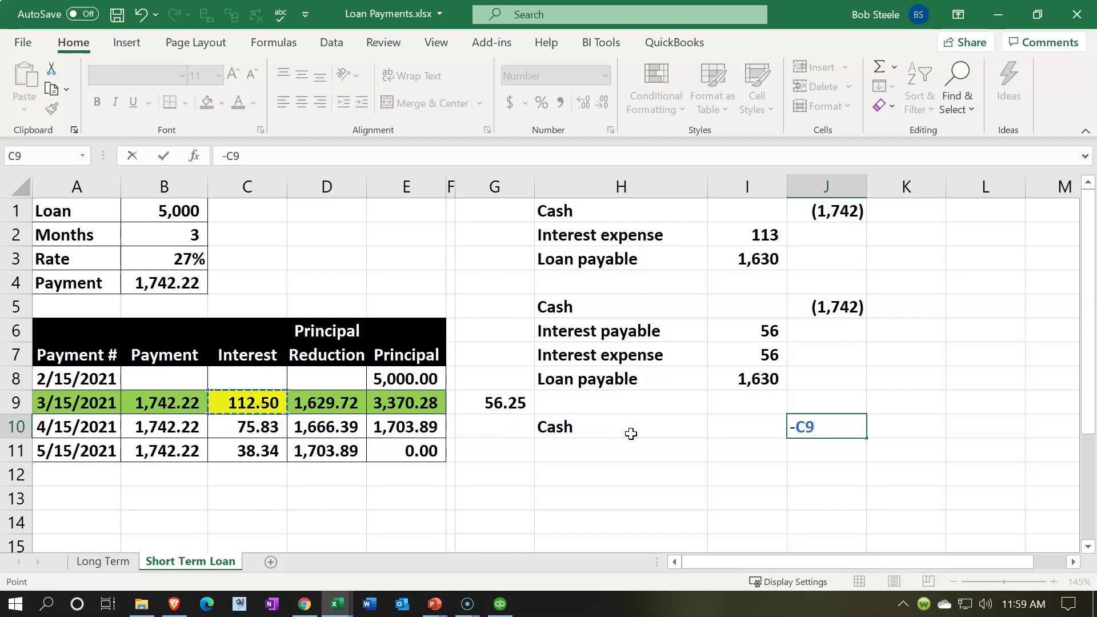
key("Left")
key("Return")
Enter Loan payable in H11 and debit it in I11 with a formula for the negative of J10
type("Loan ")
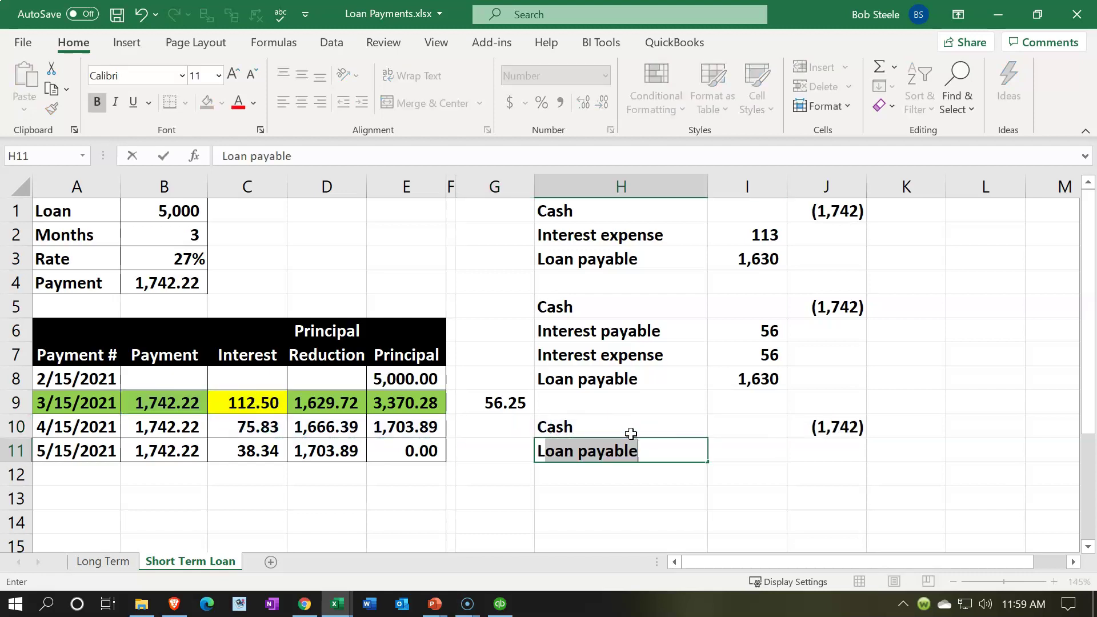
type("payab")
key("BackSpace")
key("BackSpace")
type("yab")
key("Tab")
type("+")
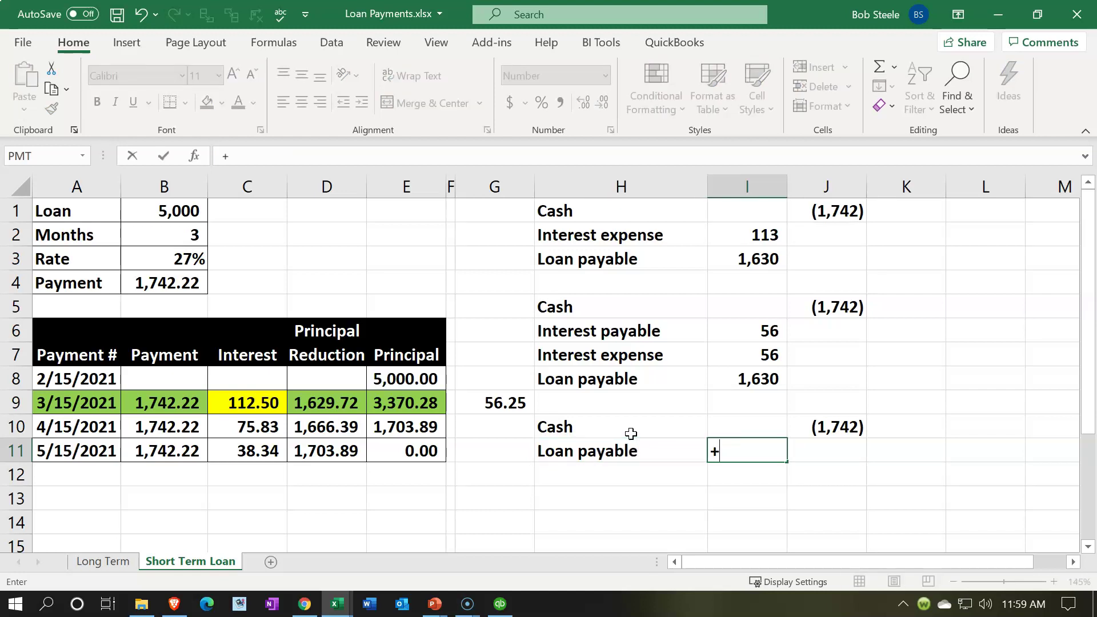
key("BackSpace")
type("-")
key("Right")
key("Up")
key("Return")
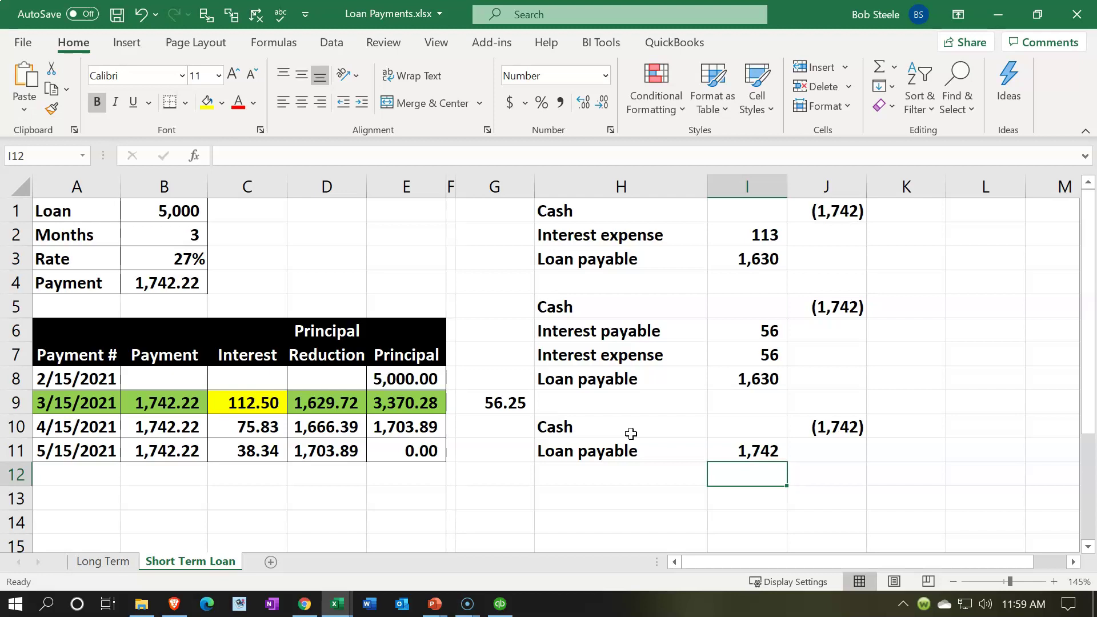
left_click(499, 405)
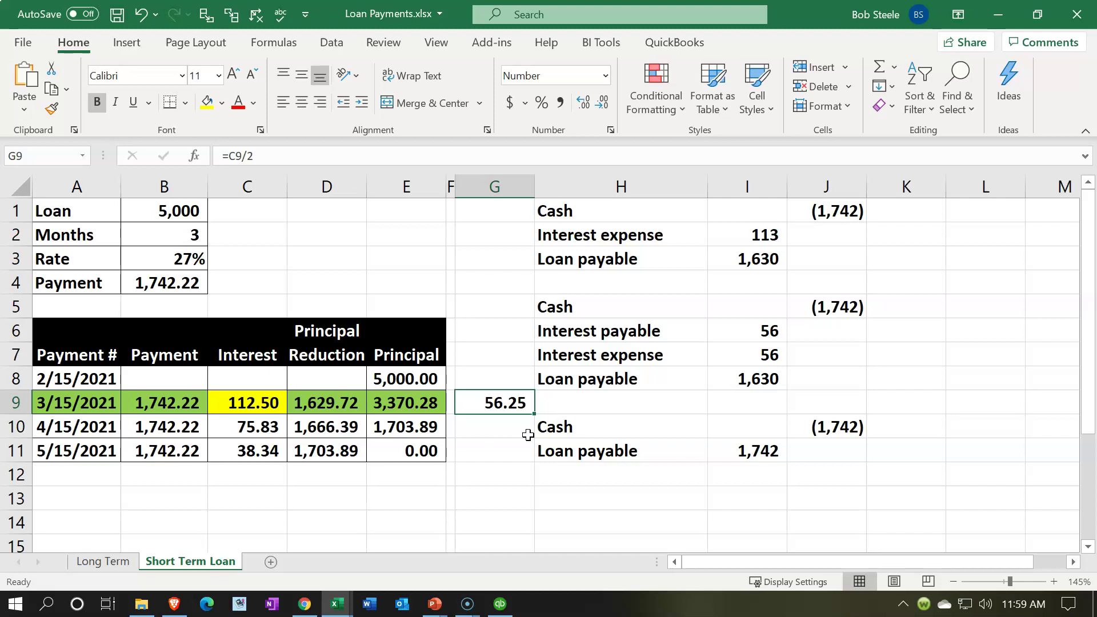
Check the cell depending on G9 and the Long Term schedule, and switch to the Adjusting Entry Worksheet 02.28.21 workbook
key("ctrl+]")
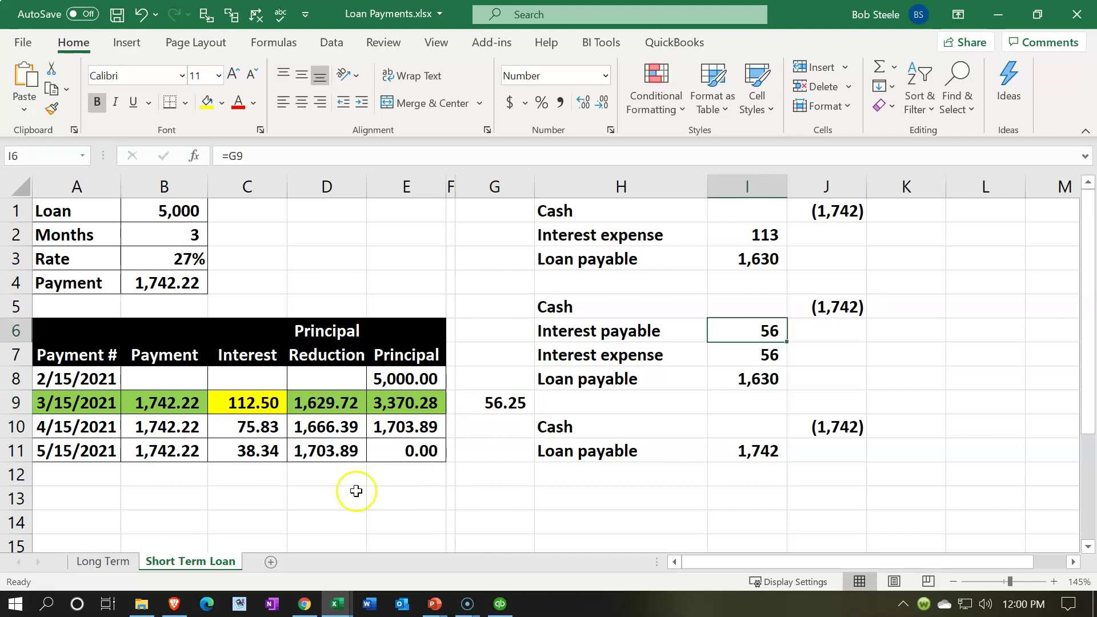
left_click(103, 562)
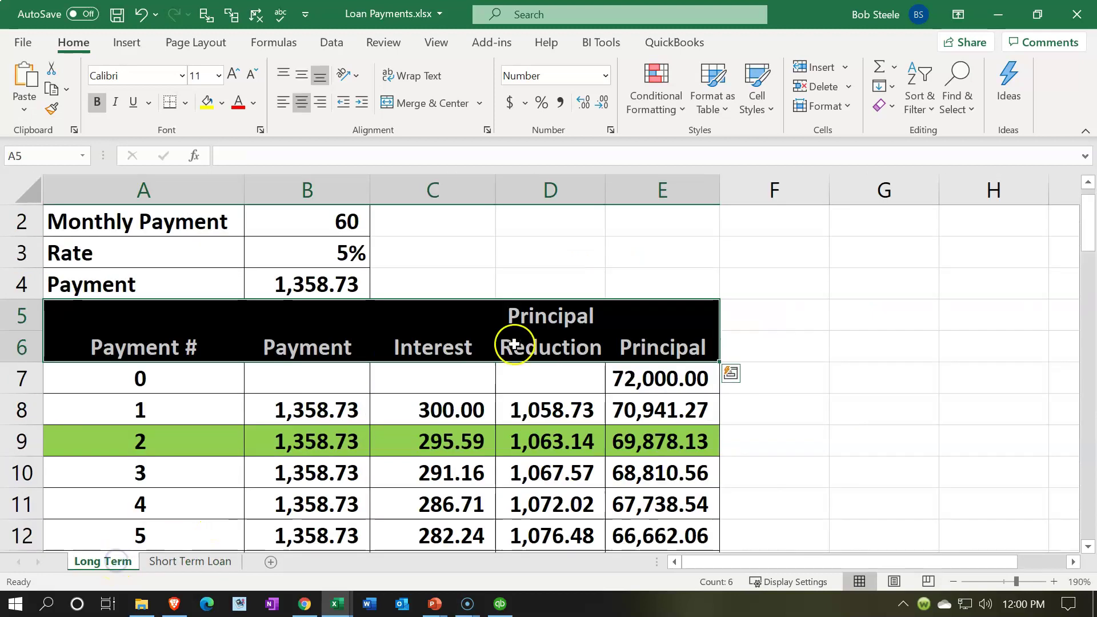
left_click(186, 557)
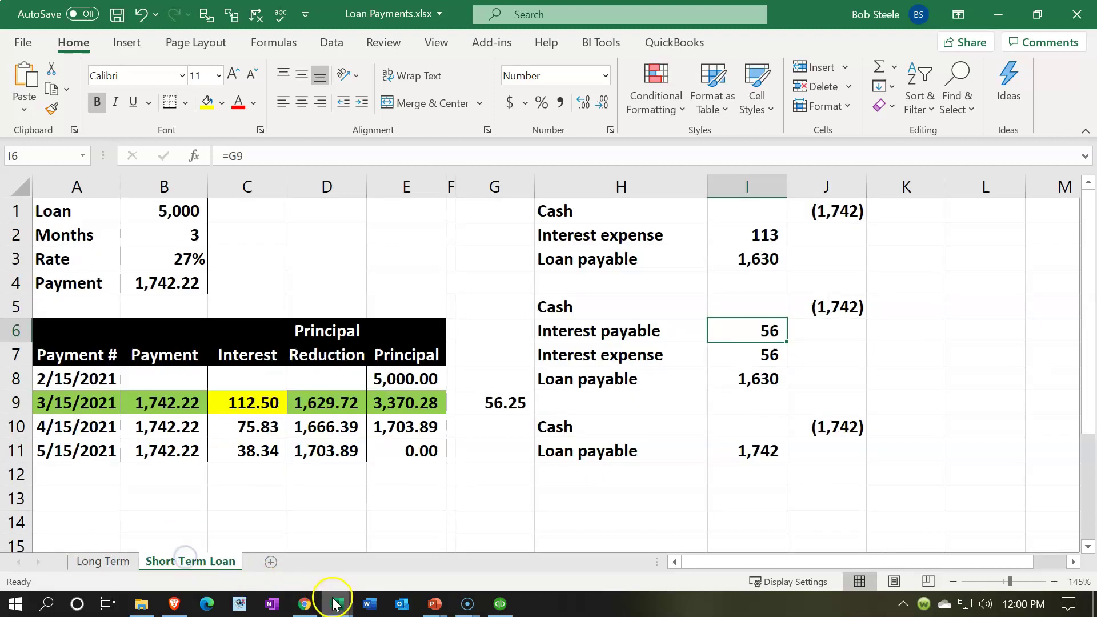
mouse_move(336, 601)
left_click(303, 563)
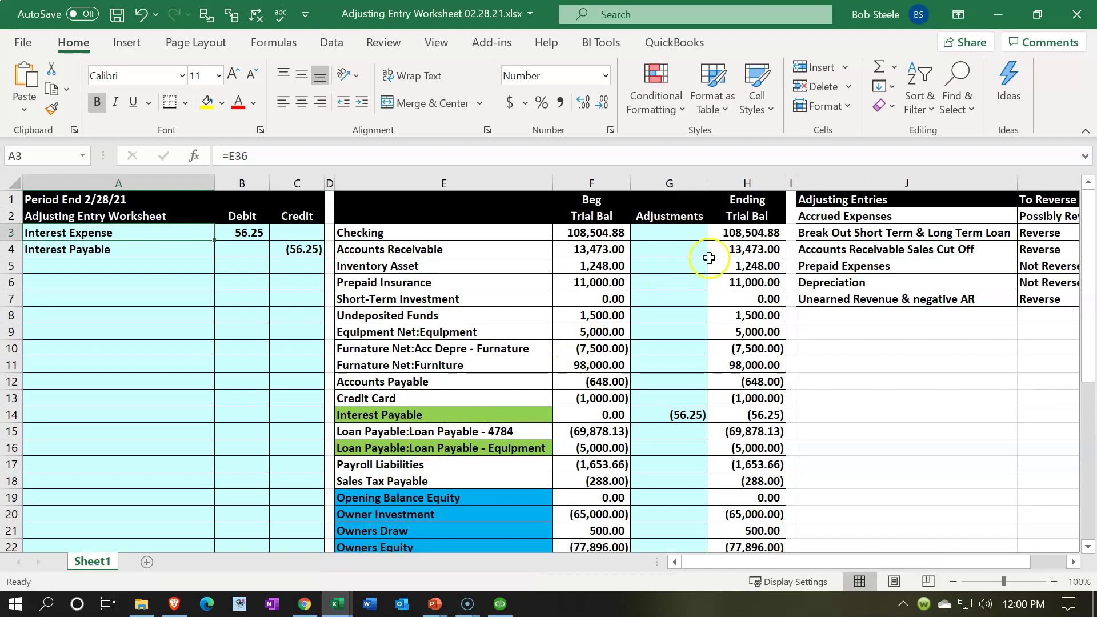
Insert two new columns at I and J, between the Ending Trial Bal column and the Adjusting Entries list
left_click(753, 183)
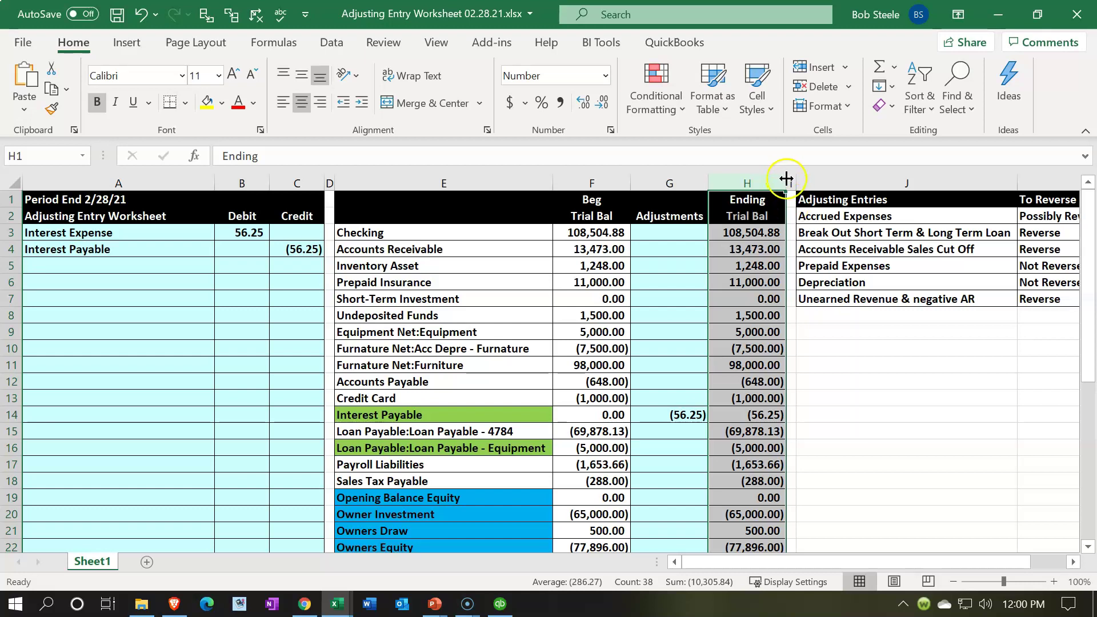
left_click(793, 183)
left_click_drag(793, 183, 806, 180)
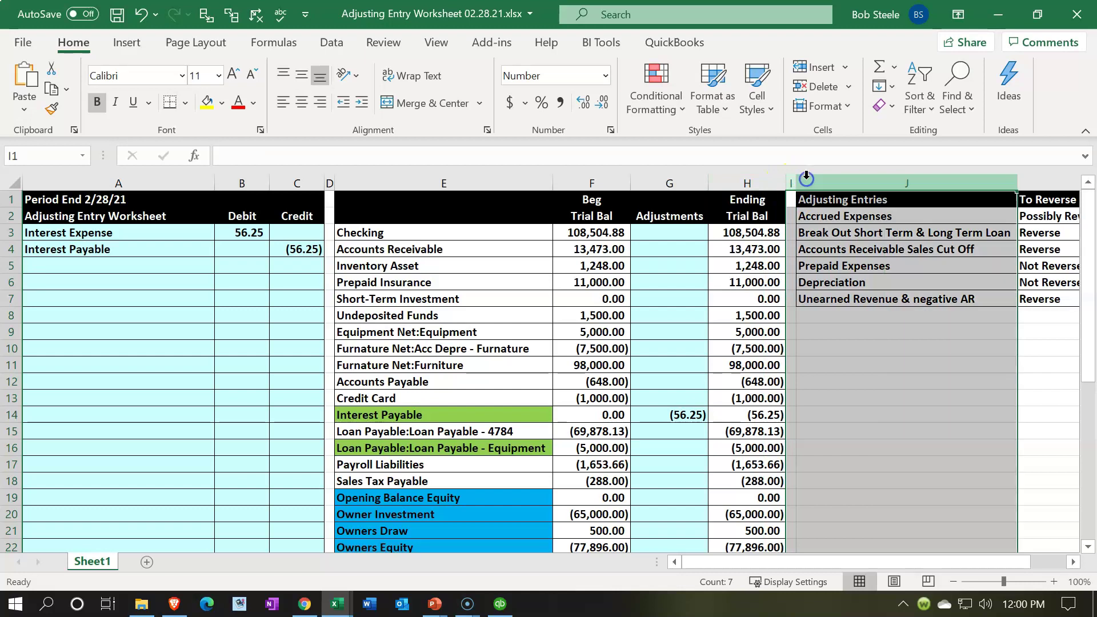
right_click(869, 388)
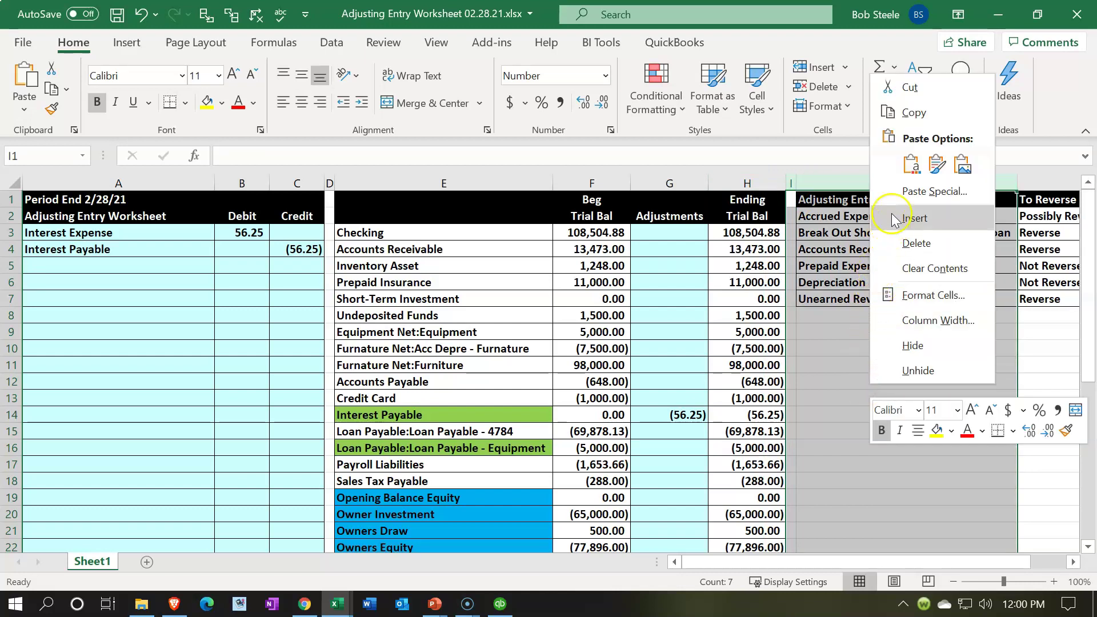
left_click(914, 218)
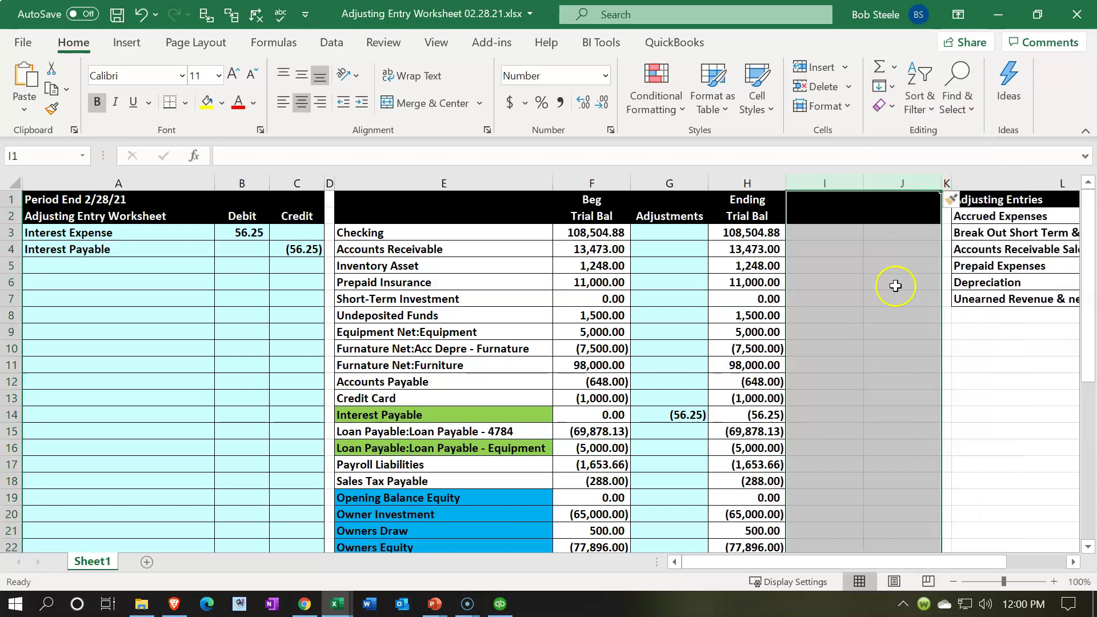
left_click(892, 317)
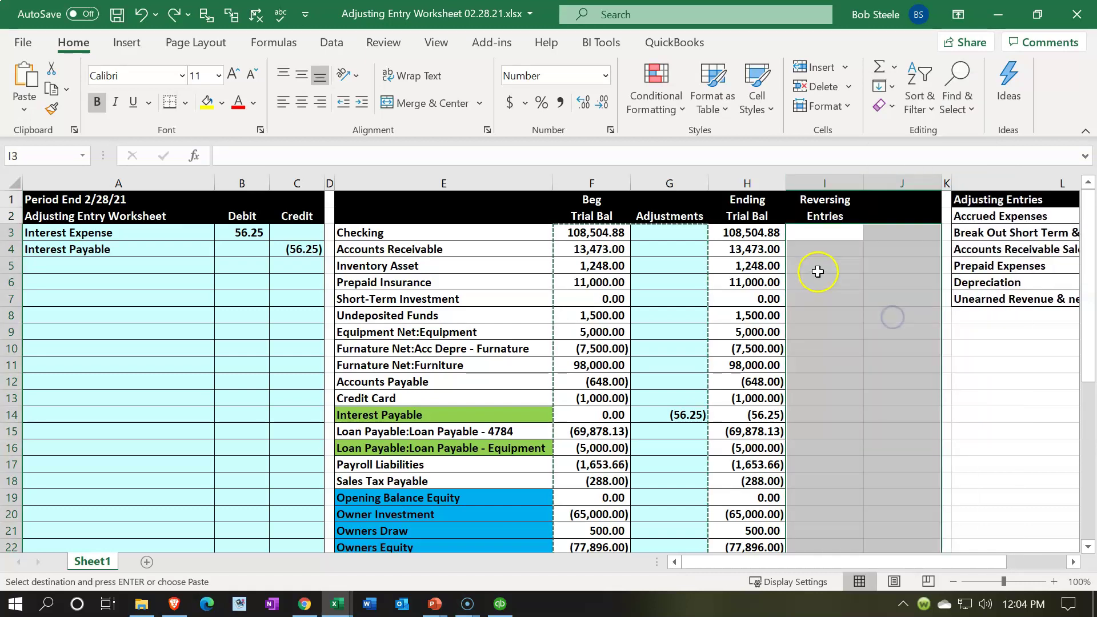
Label the column beside Reversing Entries with Trail Bal in J1 and 03/01/21 as text in J2
left_click(818, 251)
scroll(825, 303, "down", 6)
scroll(825, 303, "up", 6)
left_click(824, 201)
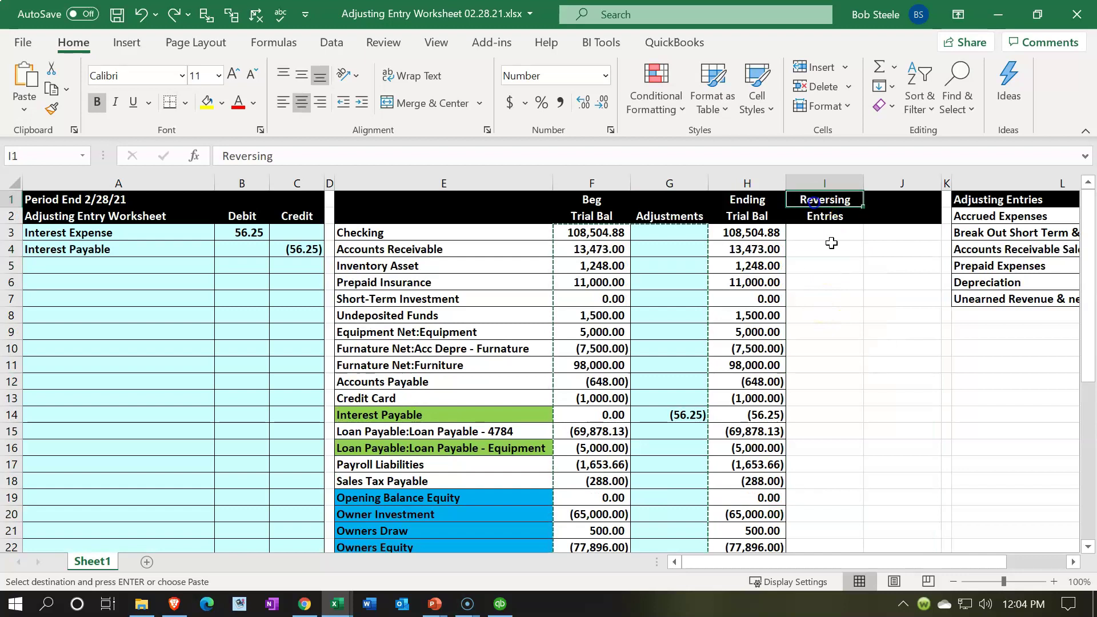
key("Down")
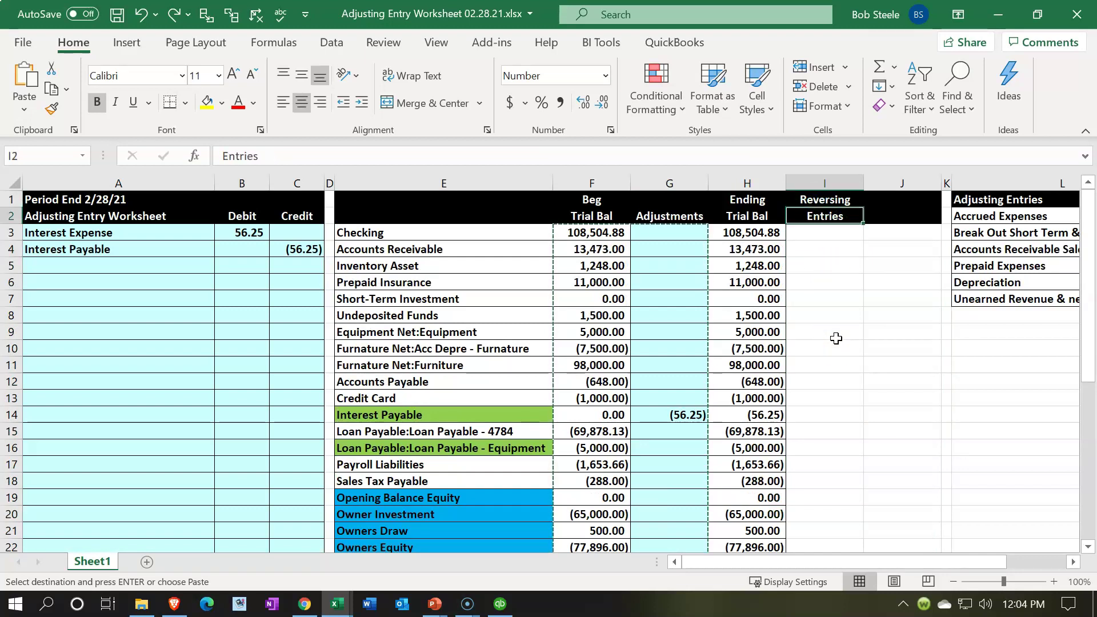
key("Up")
key("Right")
type("Trail Bal")
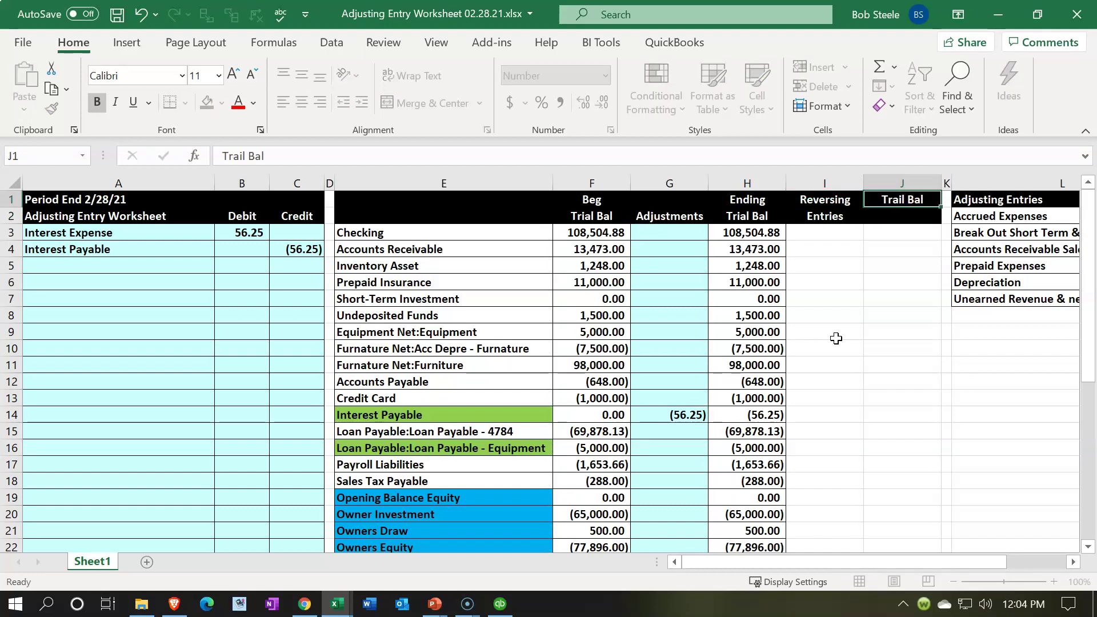
key("Return")
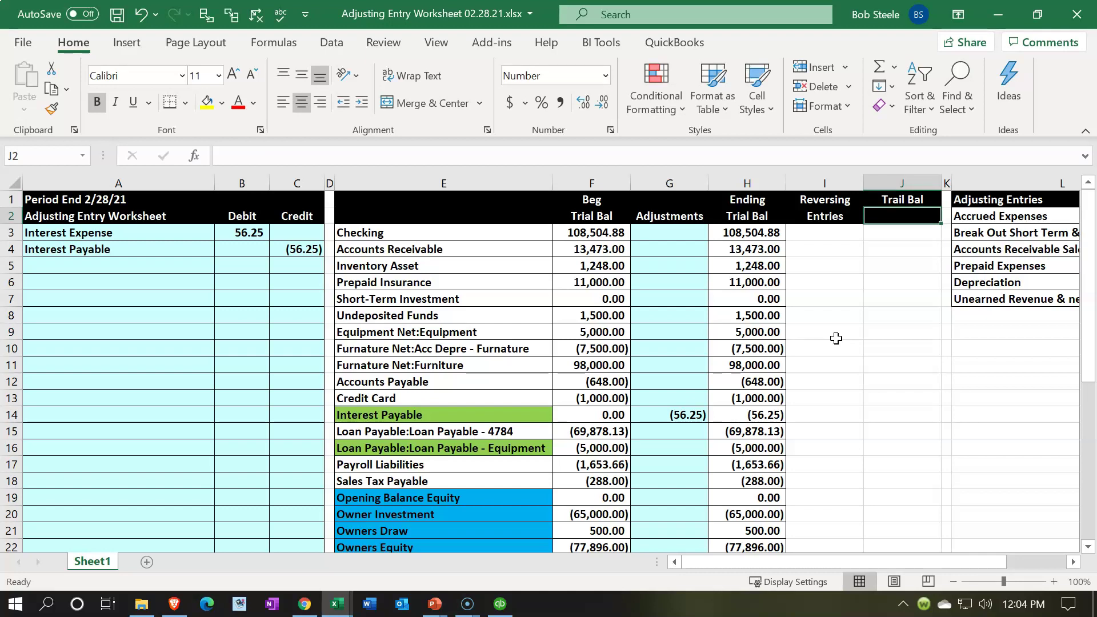
type("'03/01/21")
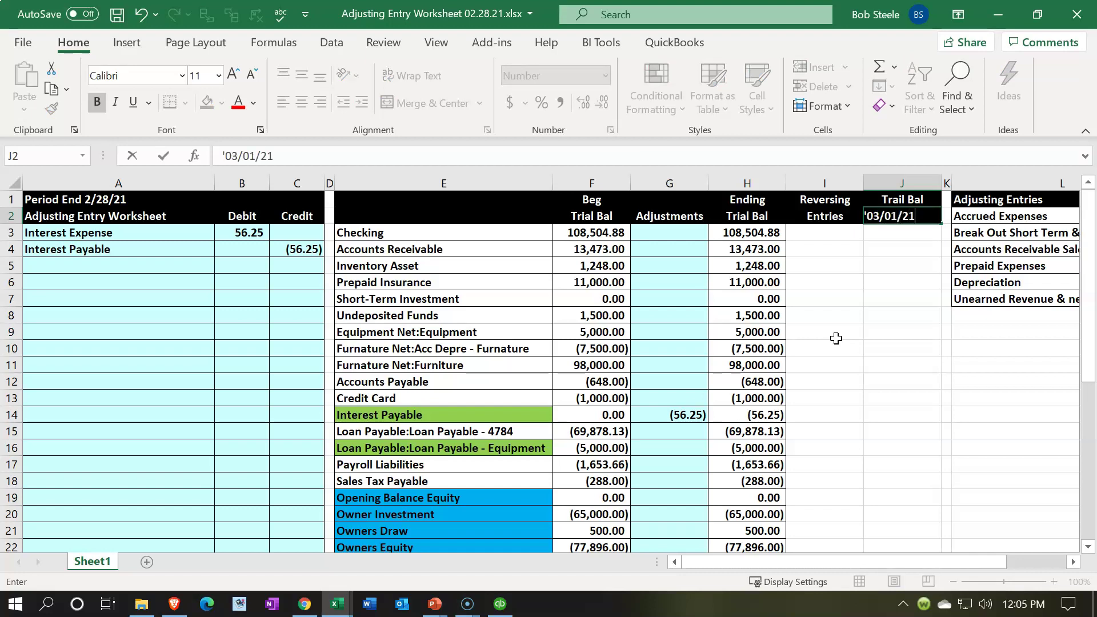
key("Return")
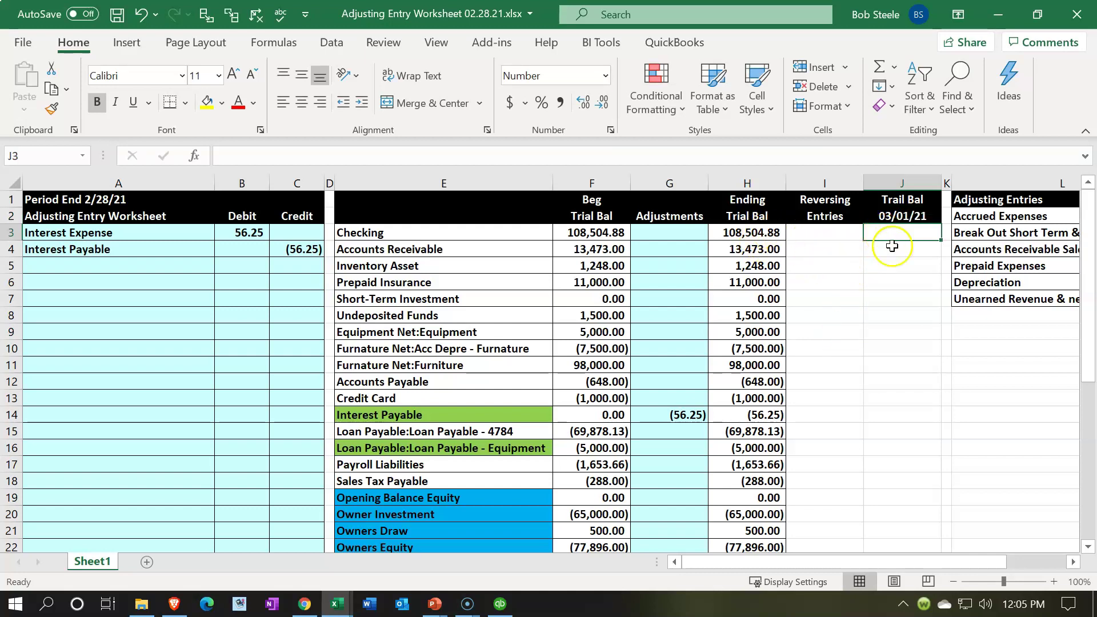
Copy the formatting of the ending trial balance cells H3:H36 onto the Trail Bal column starting at J3
left_click(759, 235)
left_click_drag(755, 258, 749, 500)
scroll(597, 349, "up", 6)
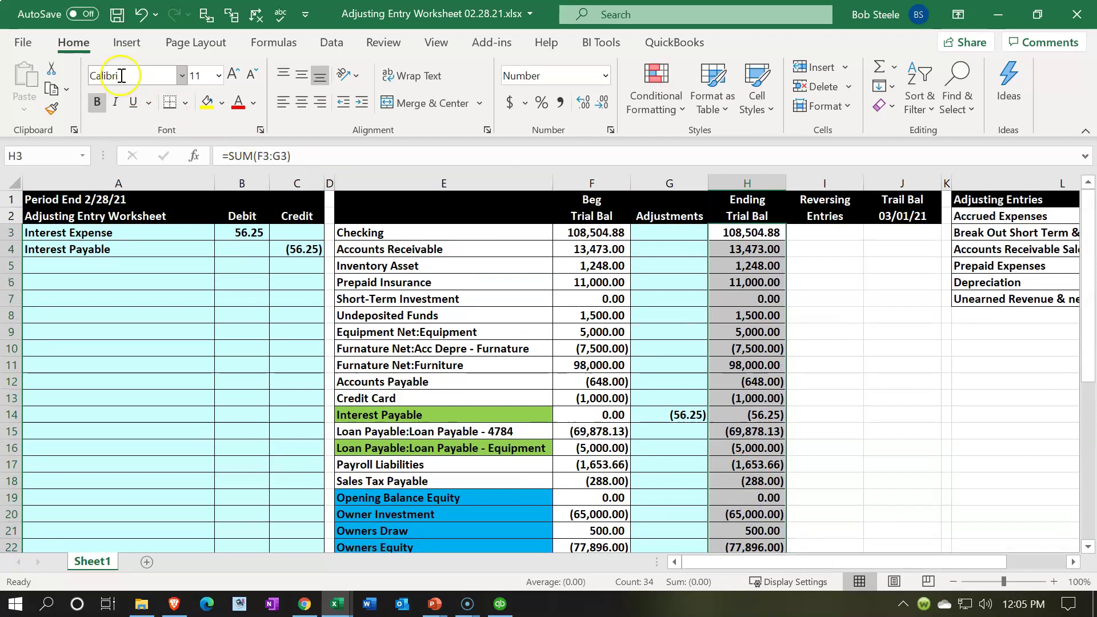
left_click(54, 110)
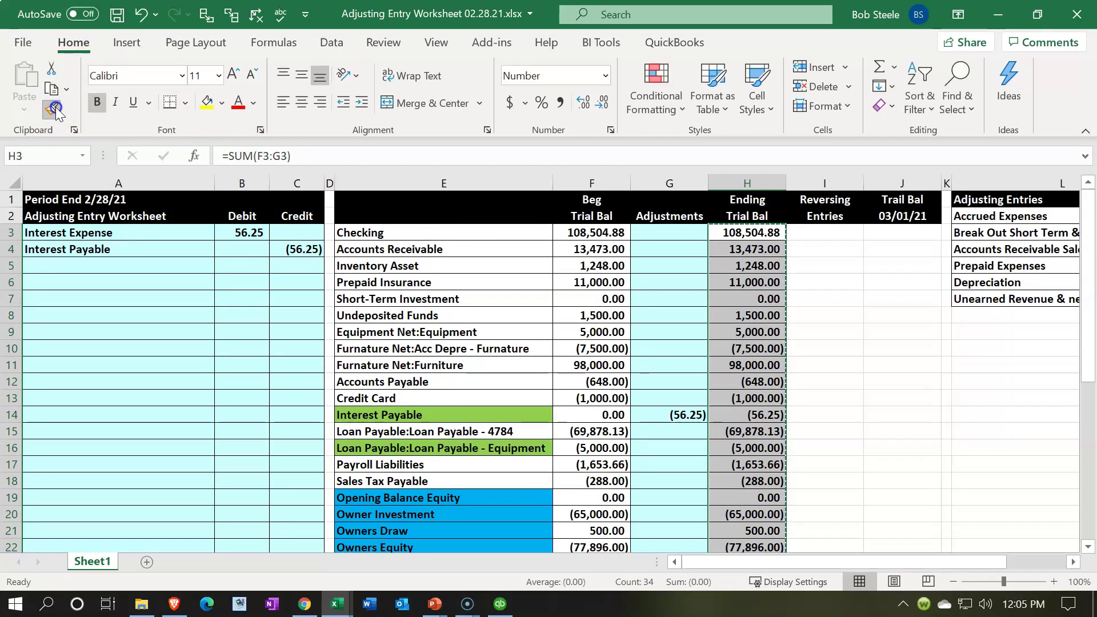
left_click(887, 233)
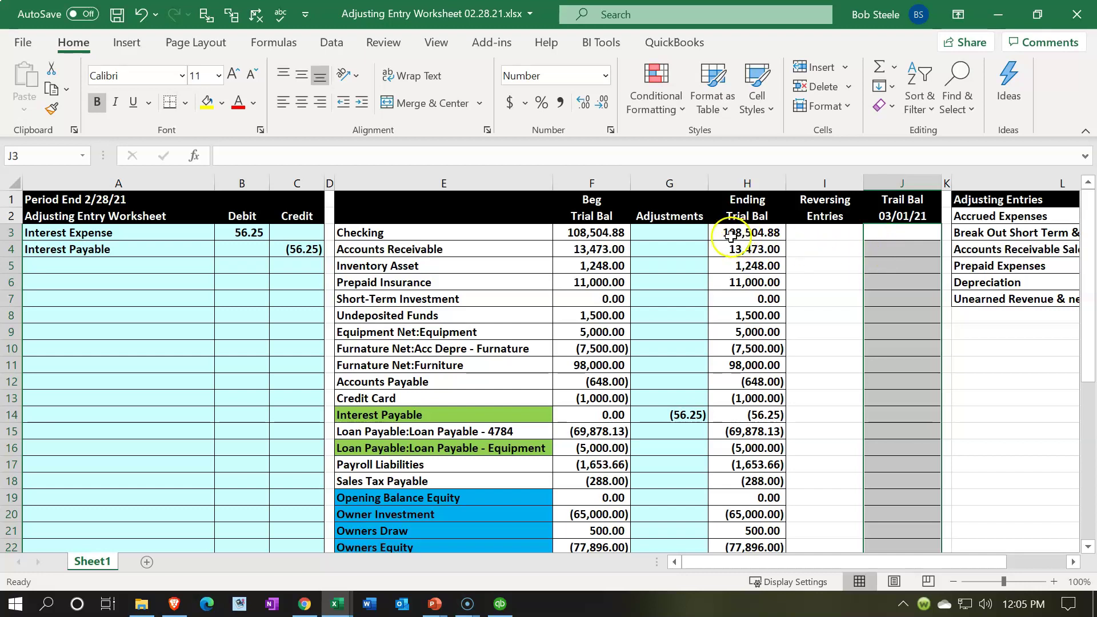
Copy the formatting of the Adjustments cells G3:G36 onto the Reversing Entries column starting at I3
left_click(682, 236)
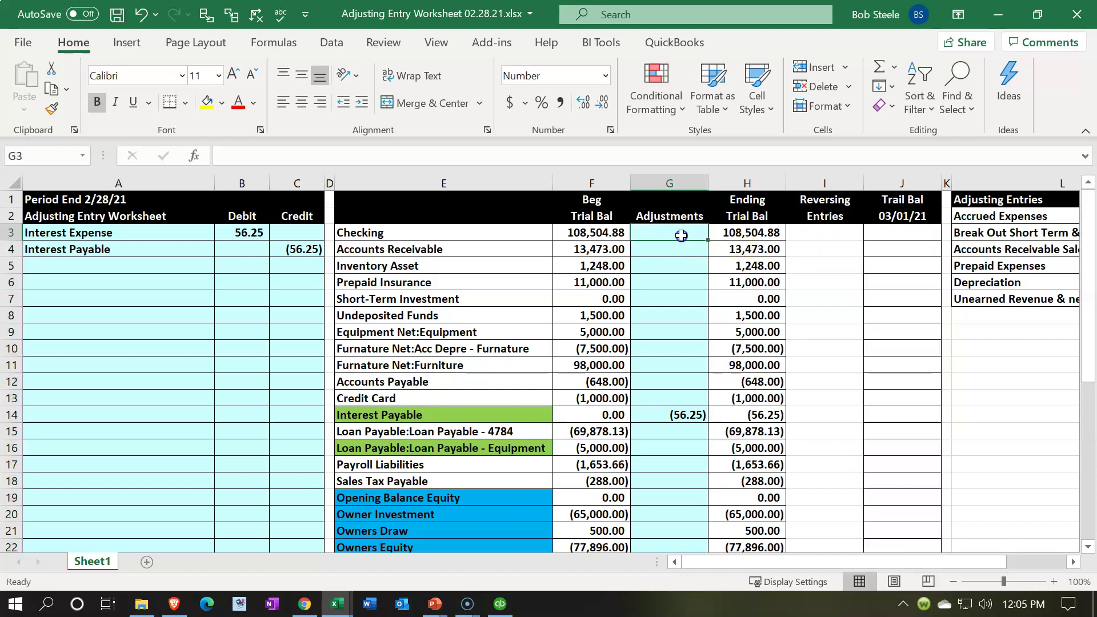
left_click_drag(681, 236, 675, 487)
left_click(51, 108)
scroll(830, 319, "up", 4)
scroll(830, 319, "up", 2)
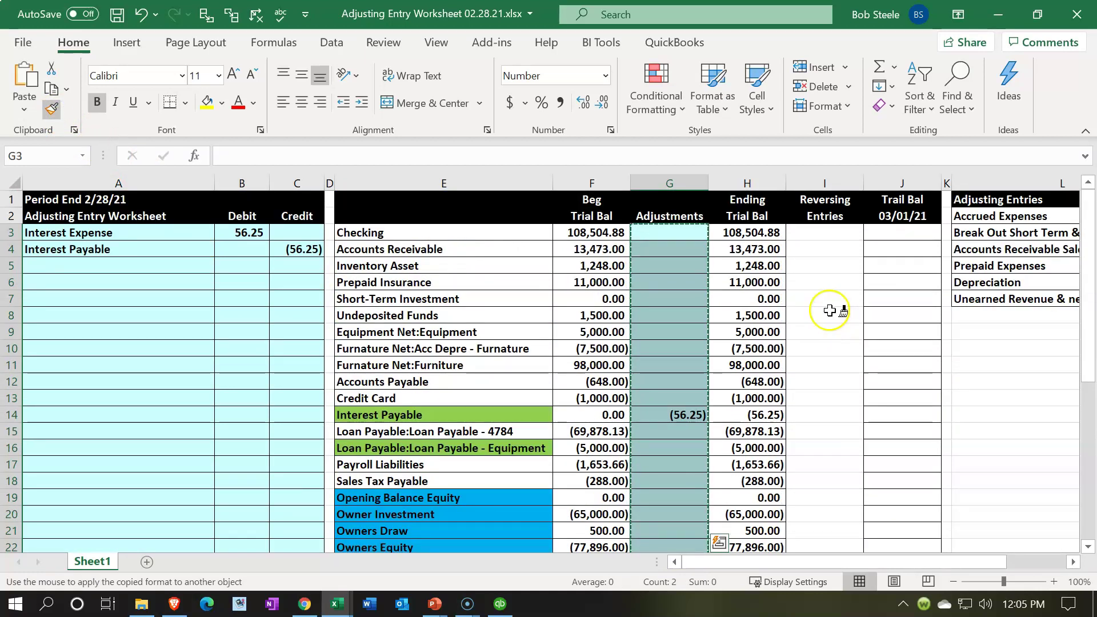
left_click(816, 233)
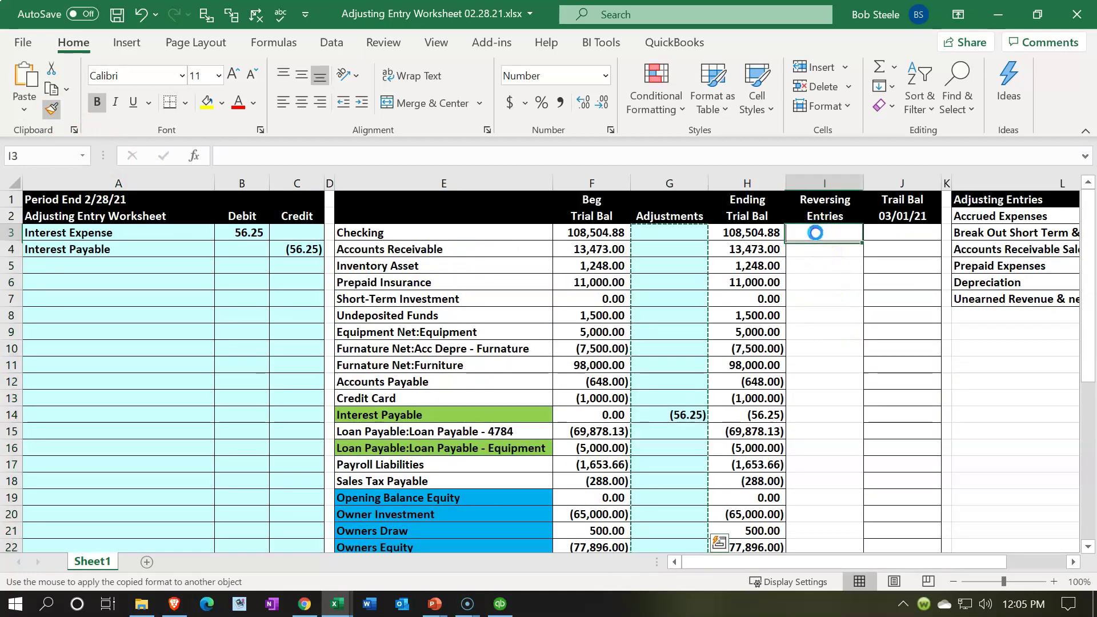
Enter =SUM(H3:I3) in J3 to compute the Checking balance for 03/01/21
left_click(884, 234)
type("=sum(")
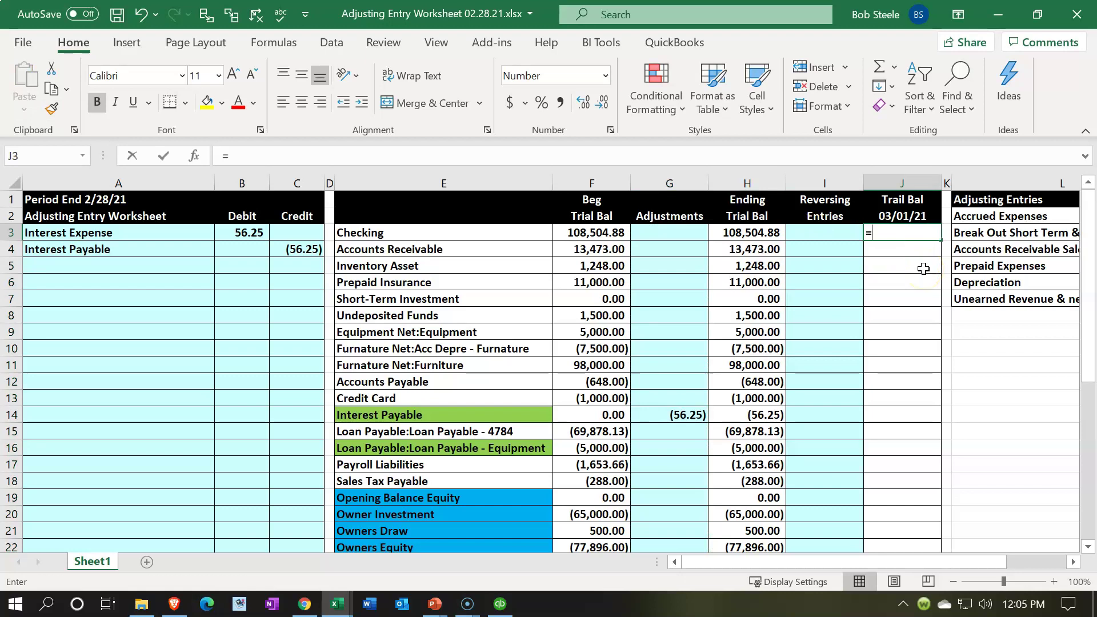
key("Left")
key("Left")
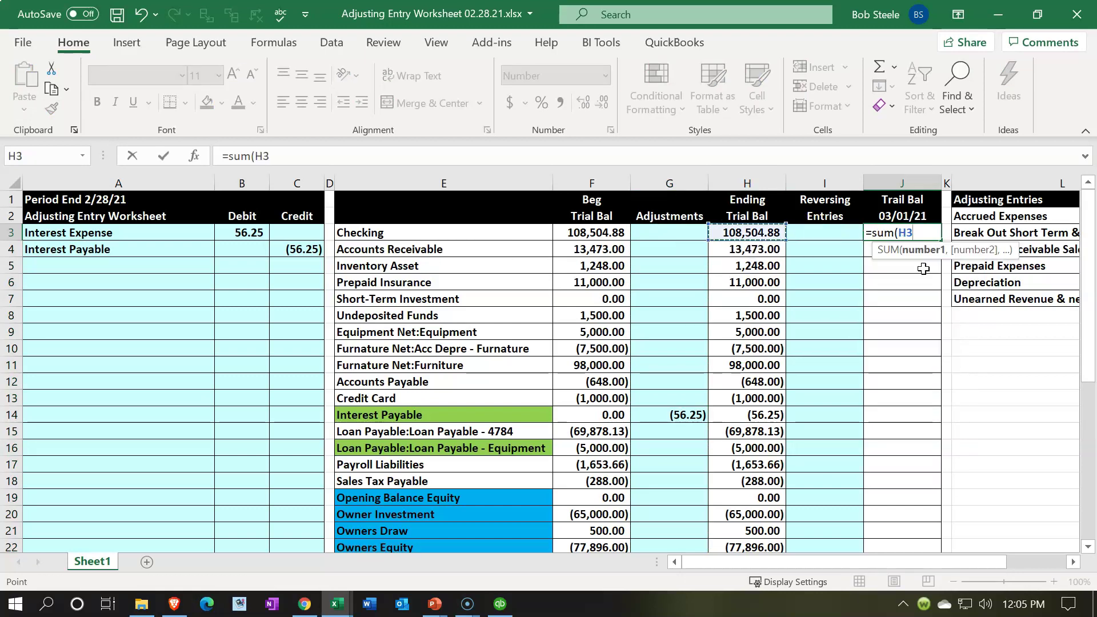
key("shift+Right")
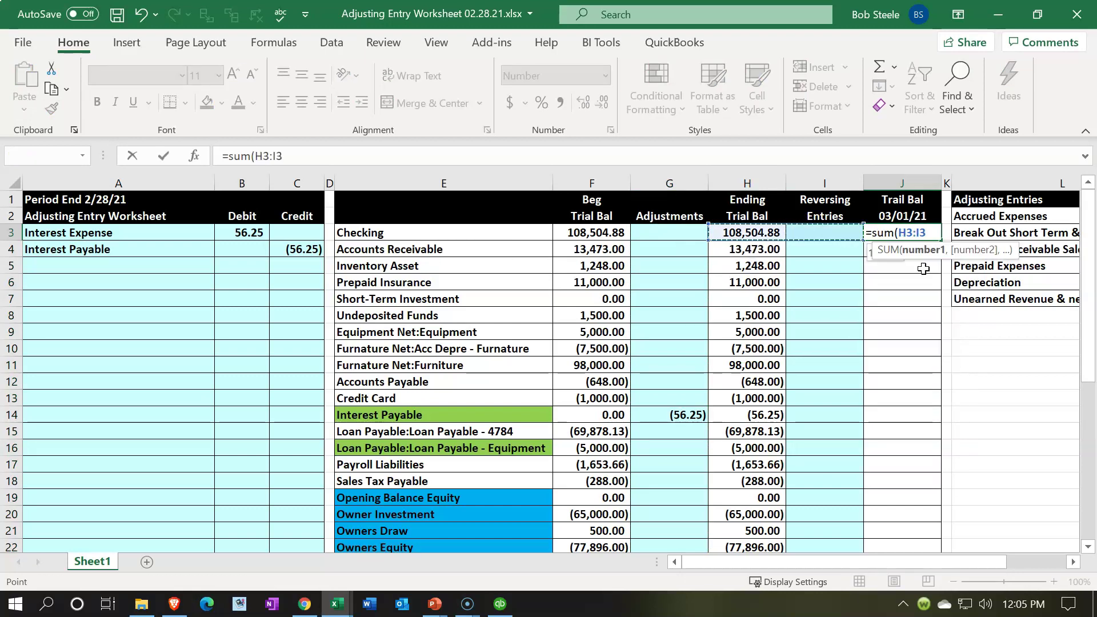
key("Return")
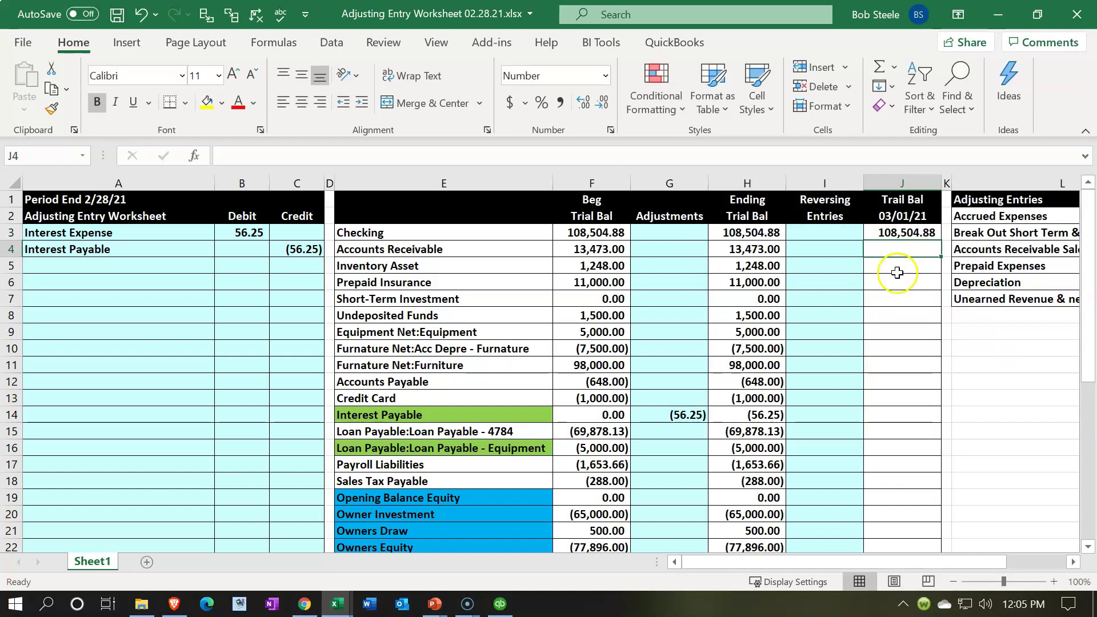
Compare the formulas in H3 and J3, and fill the J3 sum down through J36
left_click(765, 232)
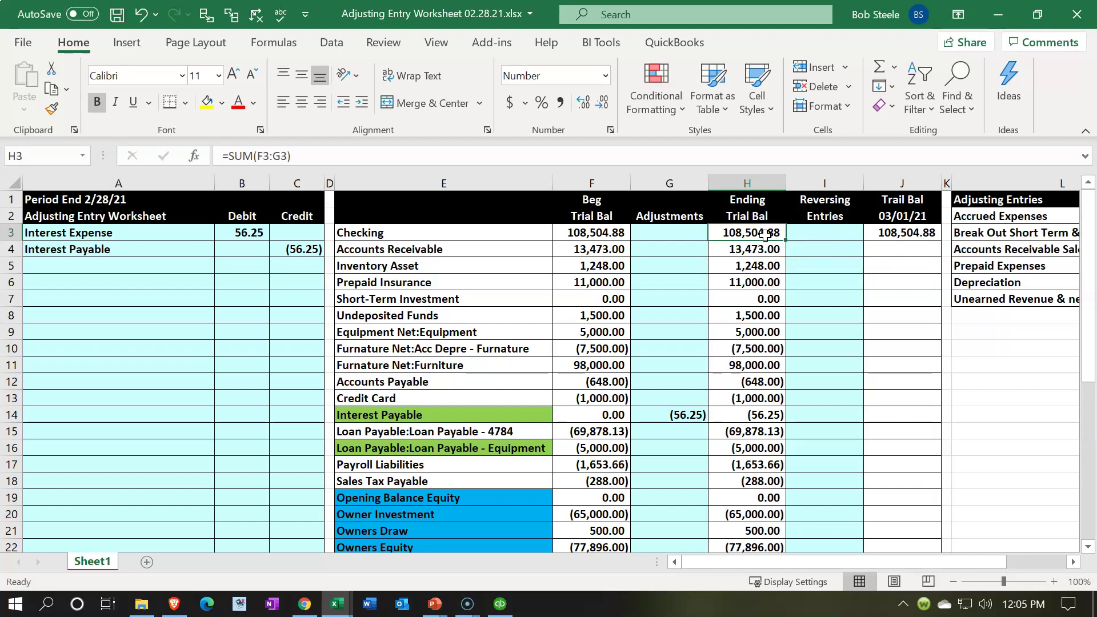
left_click(927, 234)
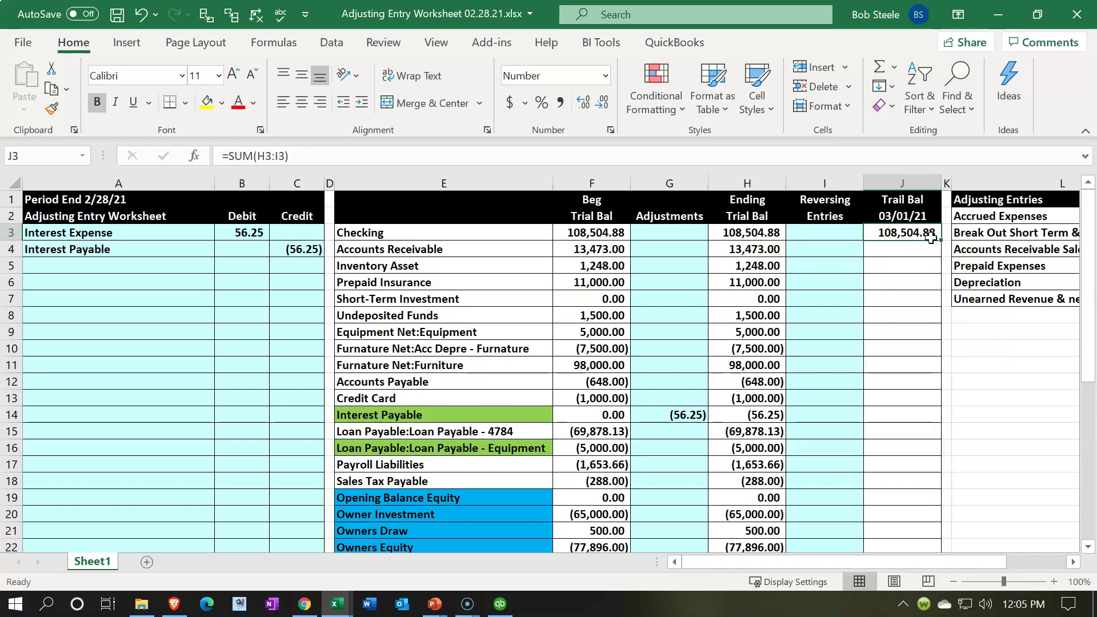
left_click_drag(944, 242, 943, 486)
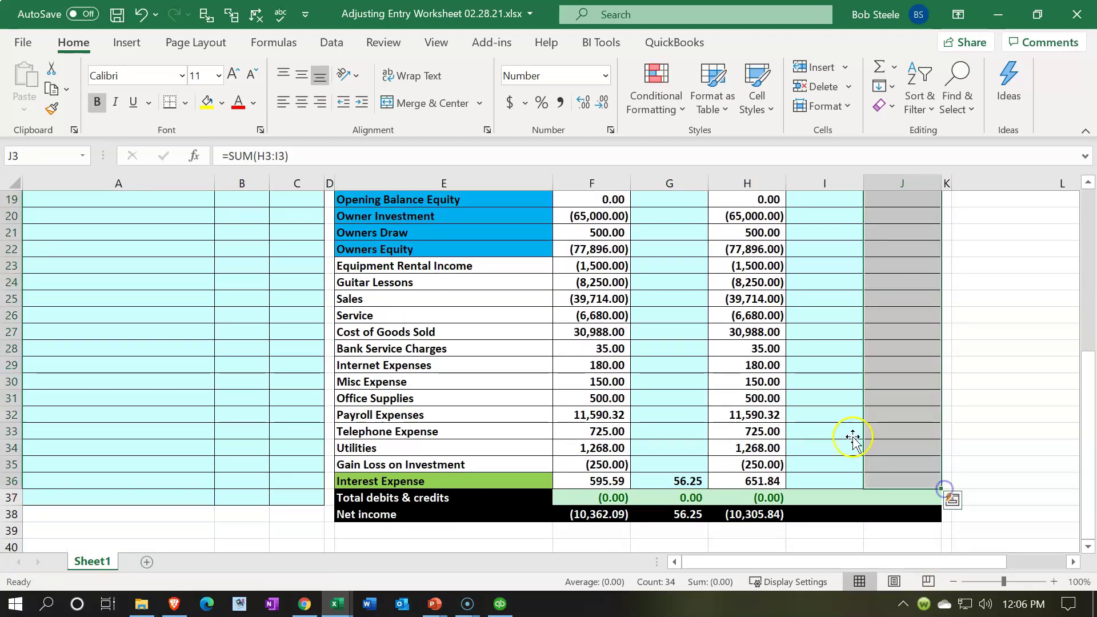
Extend the Total debits & credits and Net income formulas from H37:H38 across to column J
scroll(743, 423, "down", 1)
left_click_drag(748, 449, 929, 473)
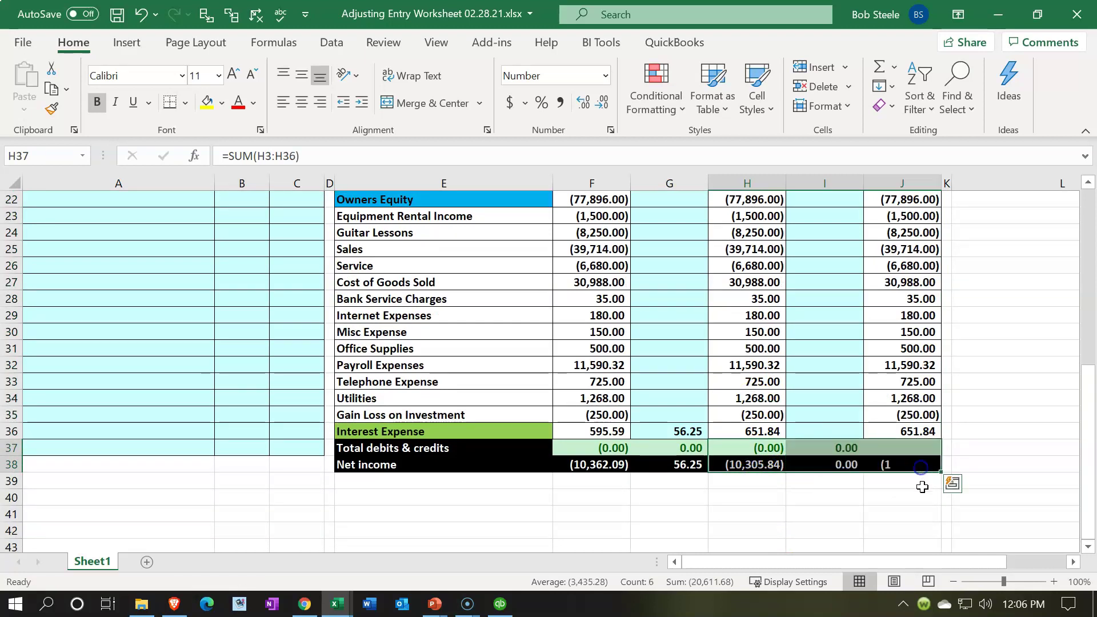
left_click(870, 509)
scroll(870, 510, "up", 7)
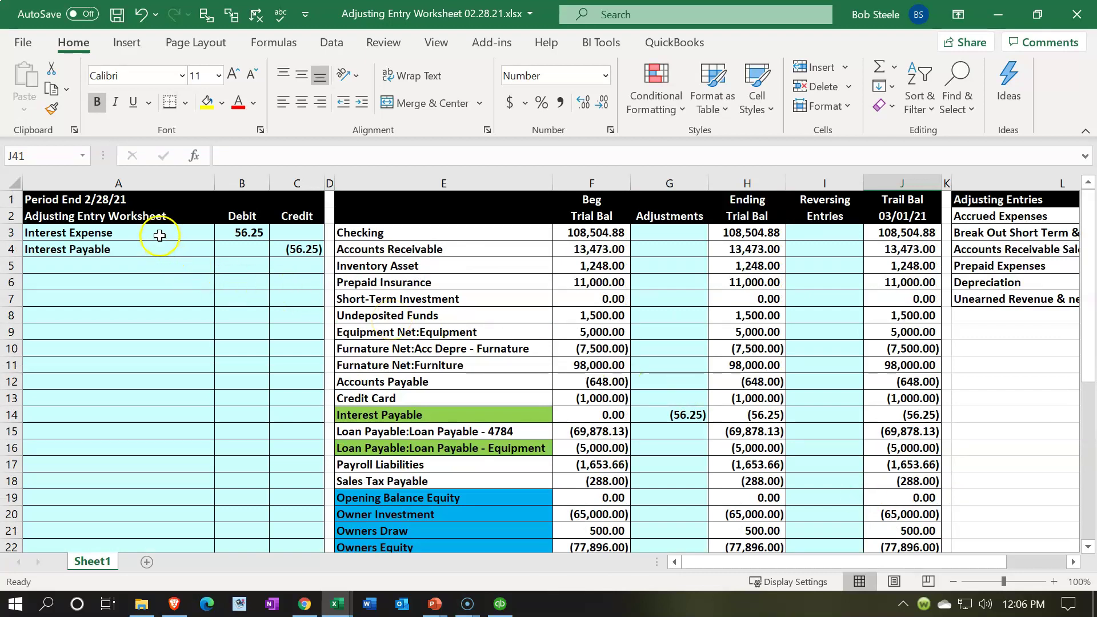
Review the Interest Expense and Interest Payable adjusting entry, and insert a narrow new column A in front of it
left_click(160, 234)
left_click_drag(195, 250, 284, 250)
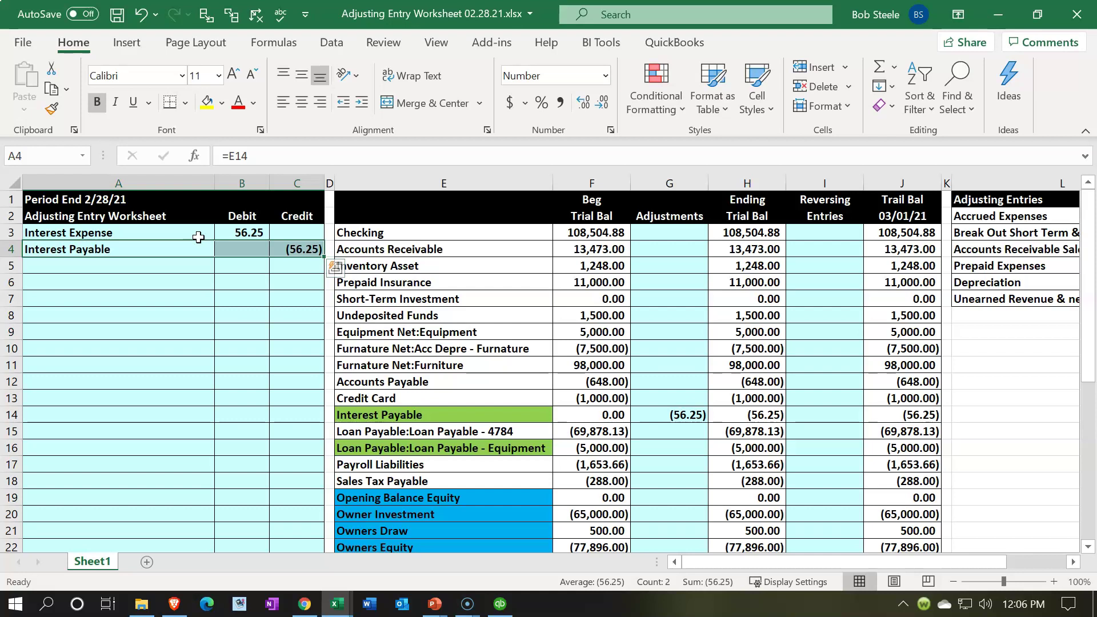
left_click(84, 182)
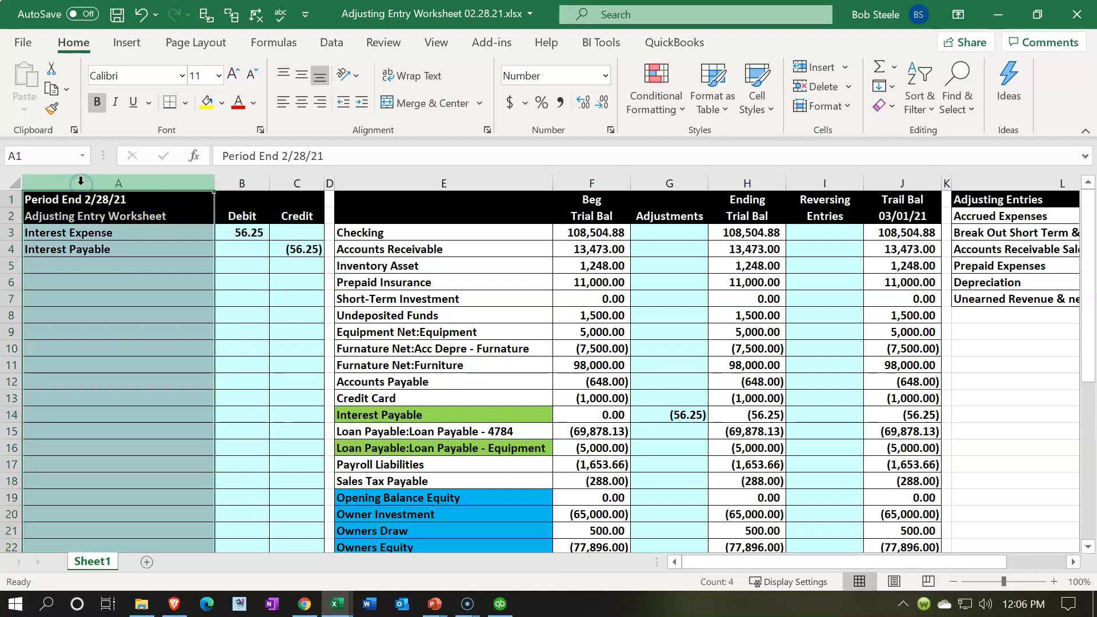
right_click(60, 286)
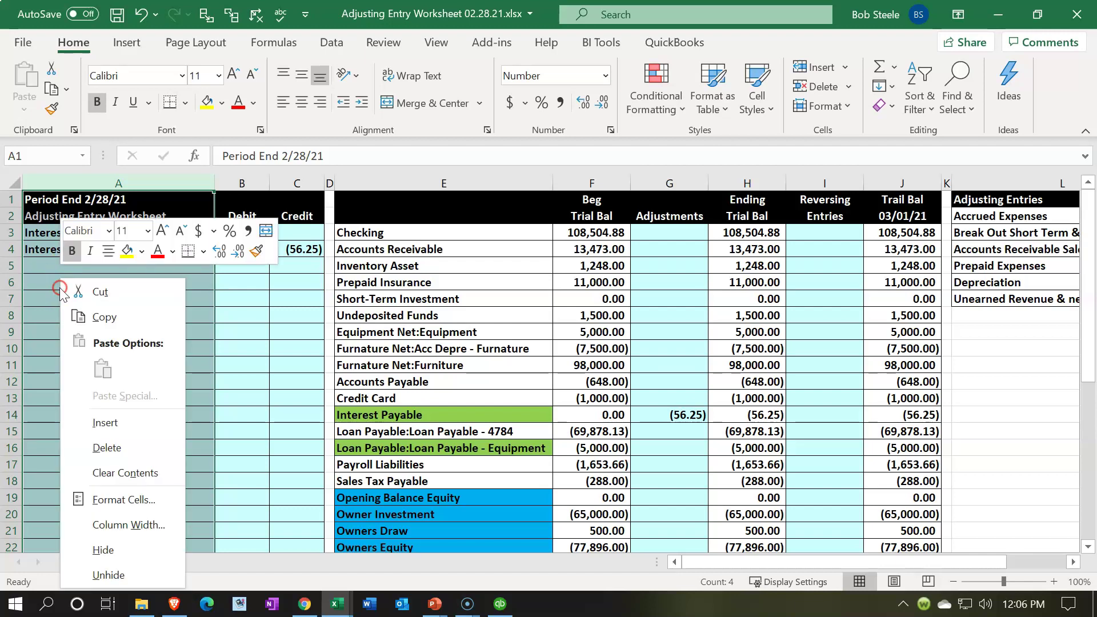
left_click(94, 415)
left_click_drag(72, 181, 63, 194)
Label the existing adjusting entry Adj 1 in A3 and the start of the reversing entry Rev 2 in A6
left_click(46, 224)
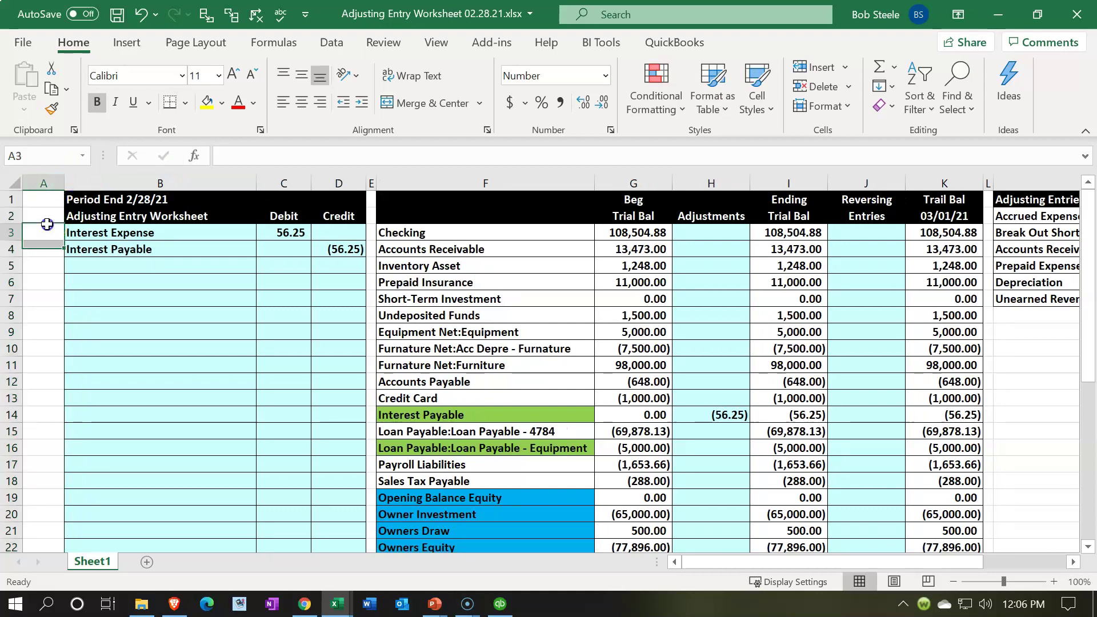
type("Adj 1")
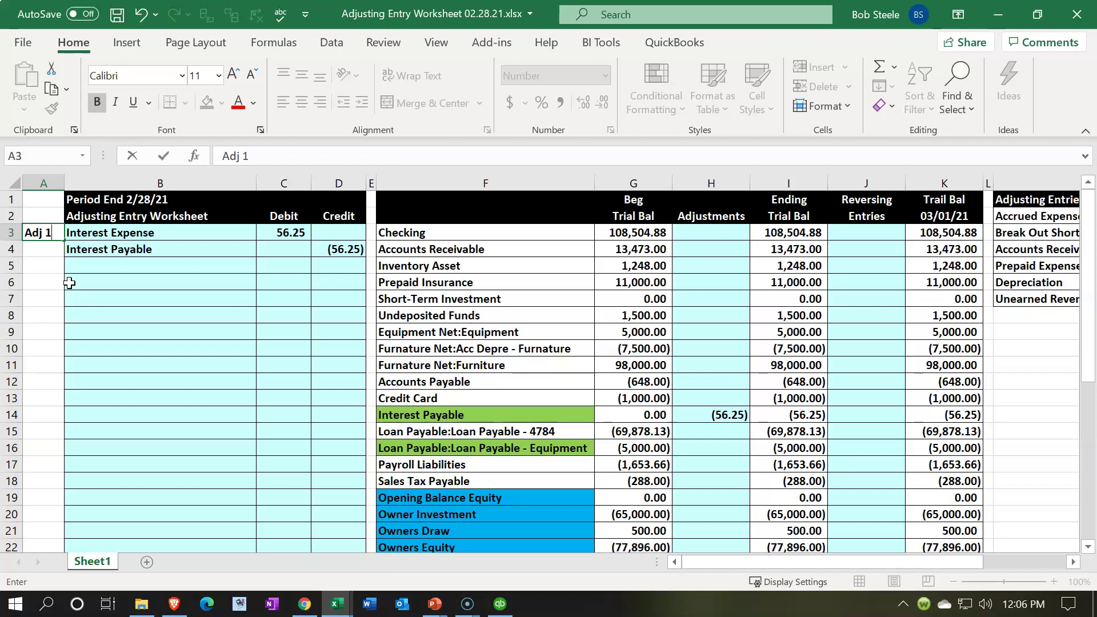
key("Return")
key("Return")
key("Return")
type("Re")
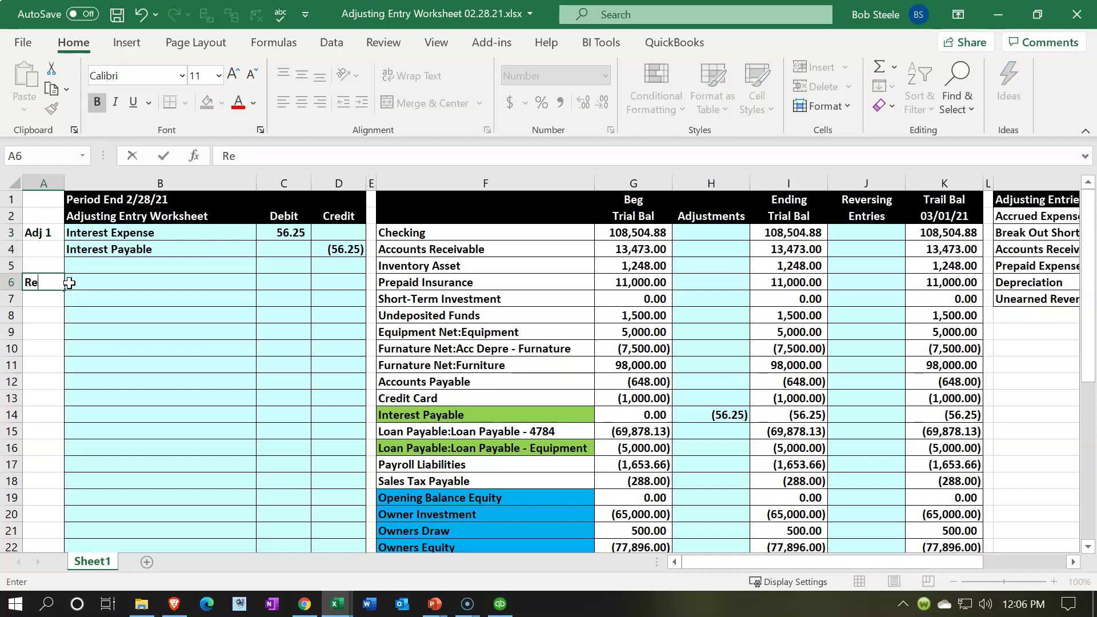
type("v 2")
key("Return")
key("Tab")
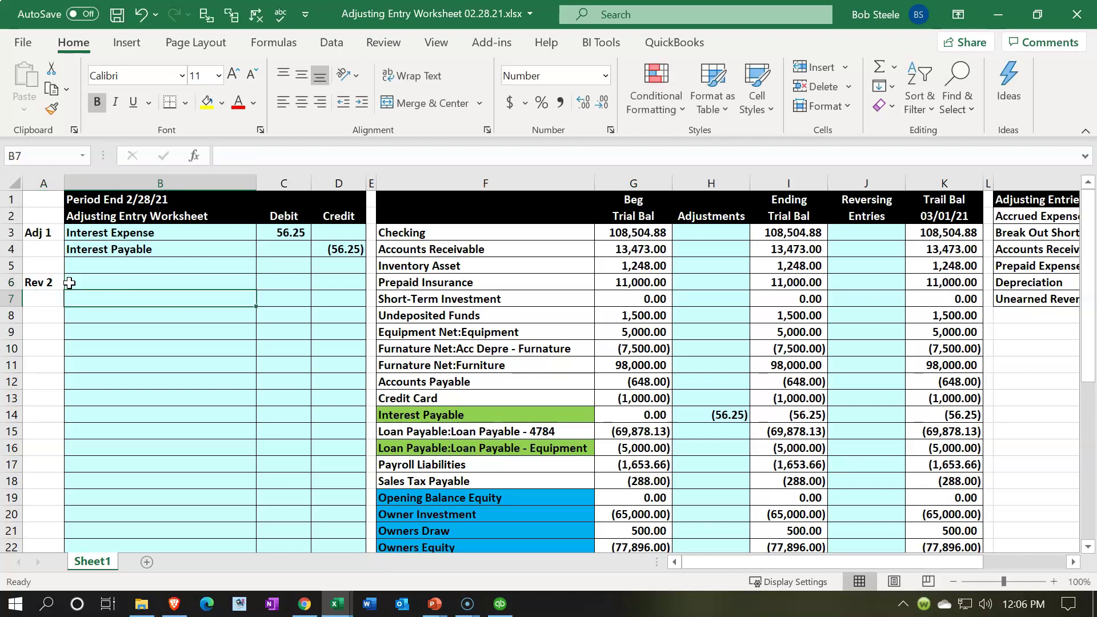
Bring the account names into the reversing entry by linking B6 to Interest Expense in B3 and B7 to Interest Payable in B4
left_click(70, 282)
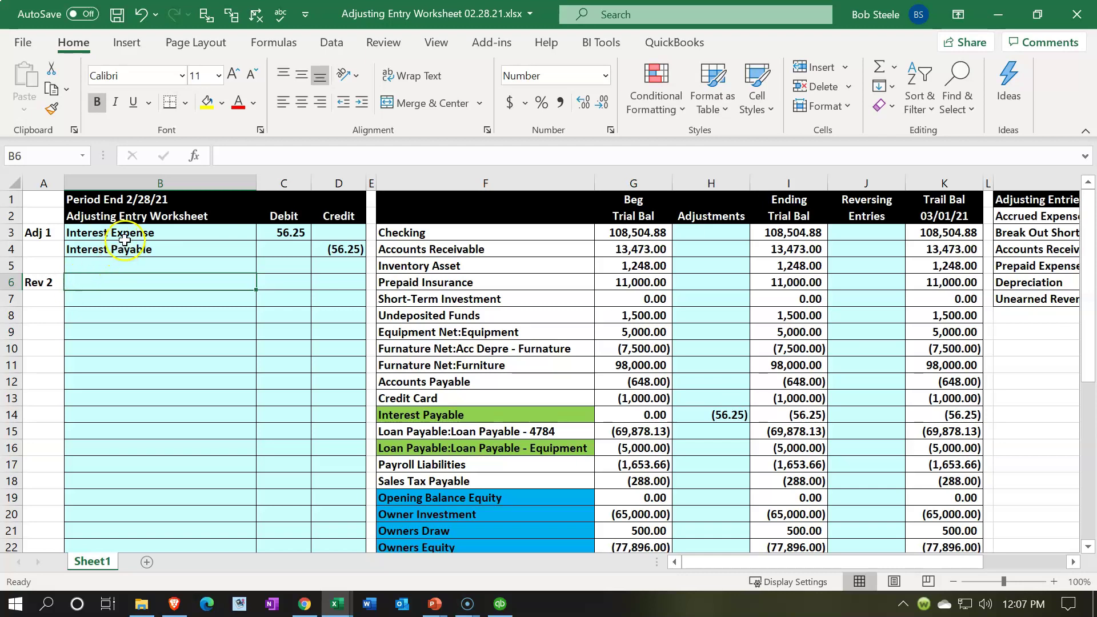
type("=")
key("Up")
key("Up")
key("Up")
key("Return")
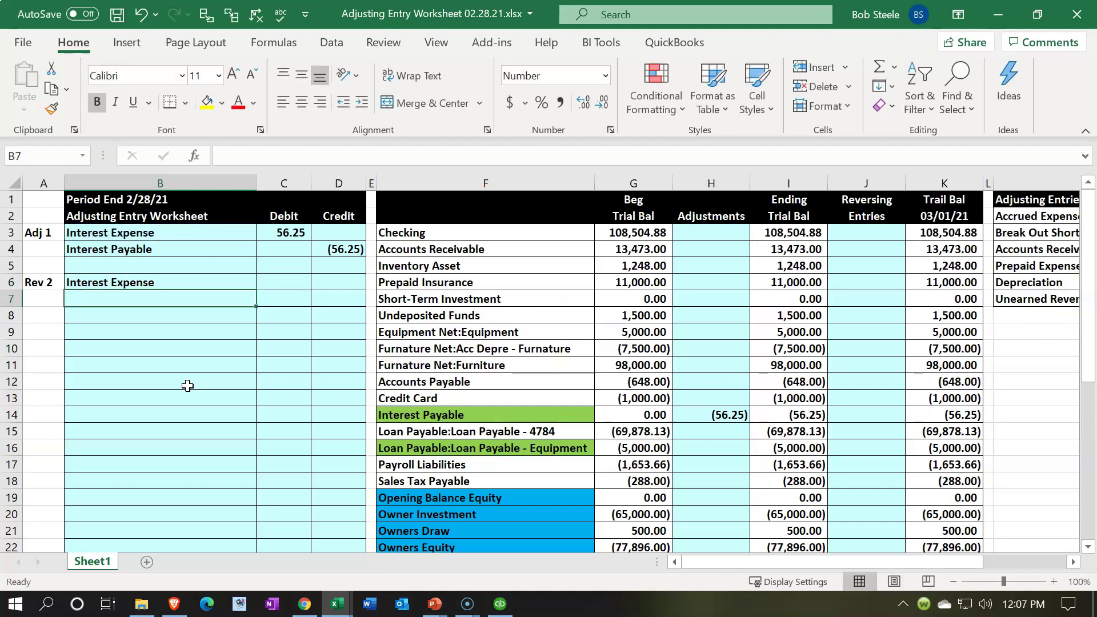
type("=")
key("Up")
key("Up")
key("Up")
key("Return")
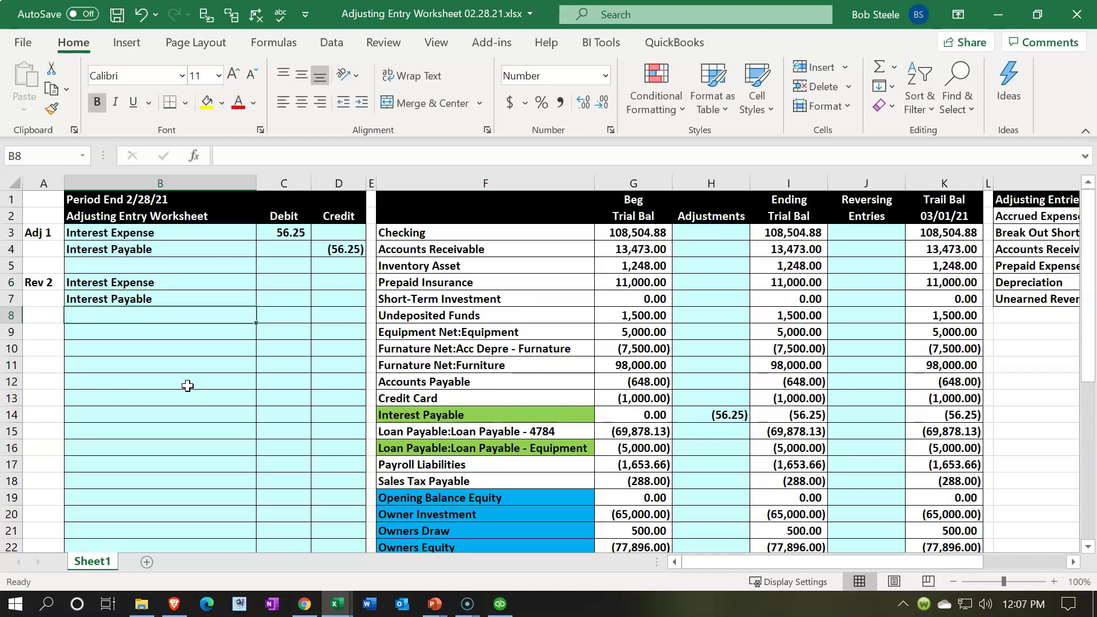
Enter the Interest Expense credit of the reversing entry in D6 as =-C3
key("Right")
key("Up")
key("Up")
key("Right")
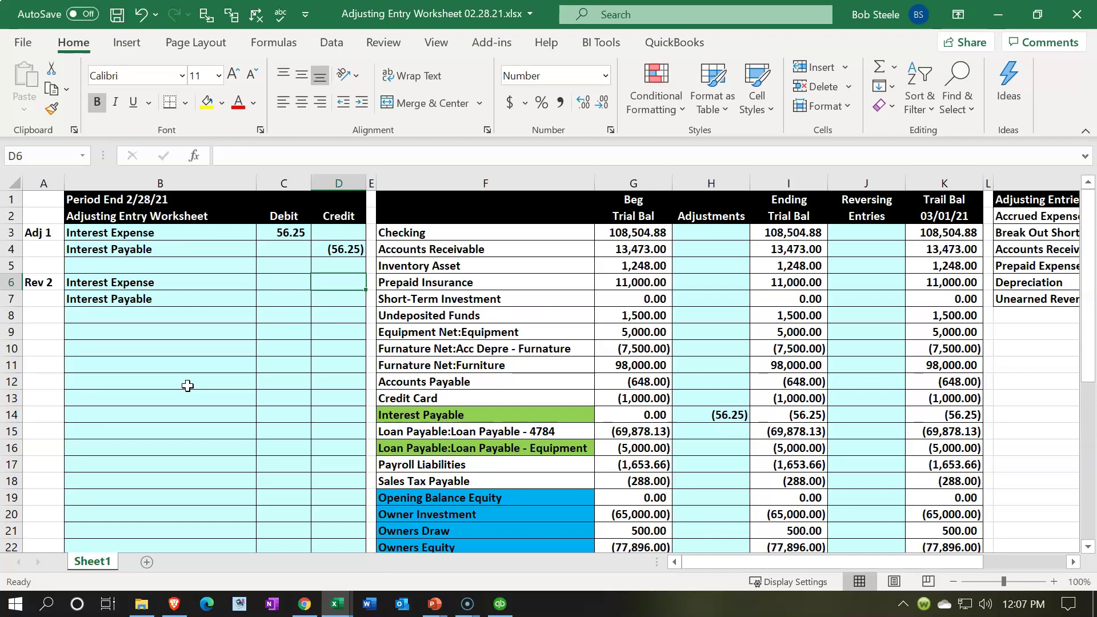
type("-")
key("Left")
key("Up")
key("Up")
key("Up")
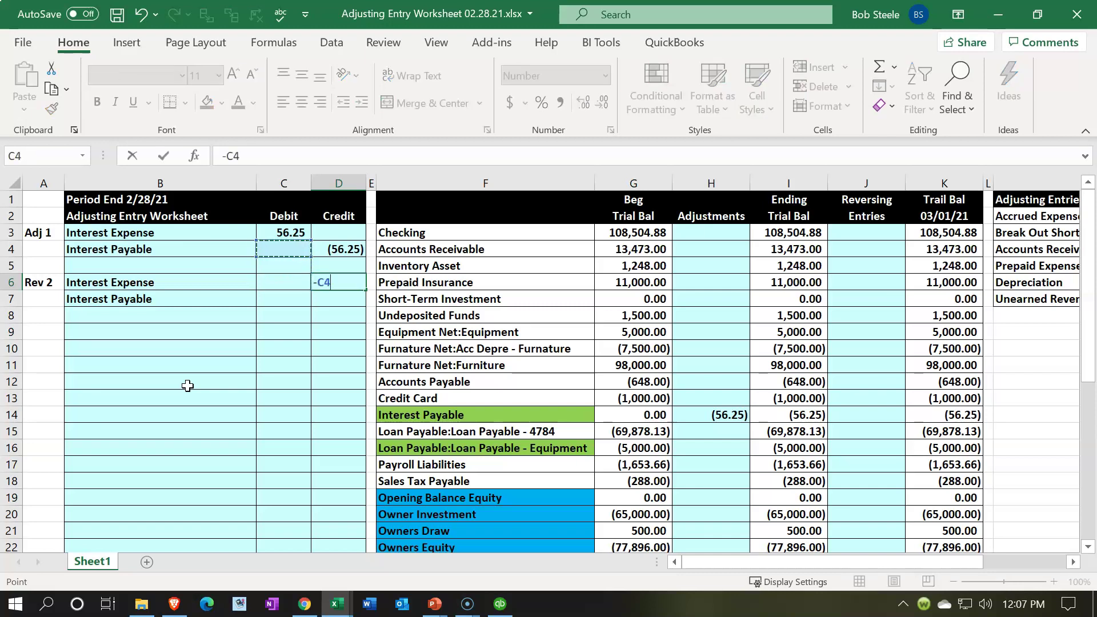
key("Return")
Enter the Interest Payable debit of the reversing entry in C7 as =-D4
key("Left")
type("-")
key("Right")
key("Up")
key("Up")
key("Up")
key("Return")
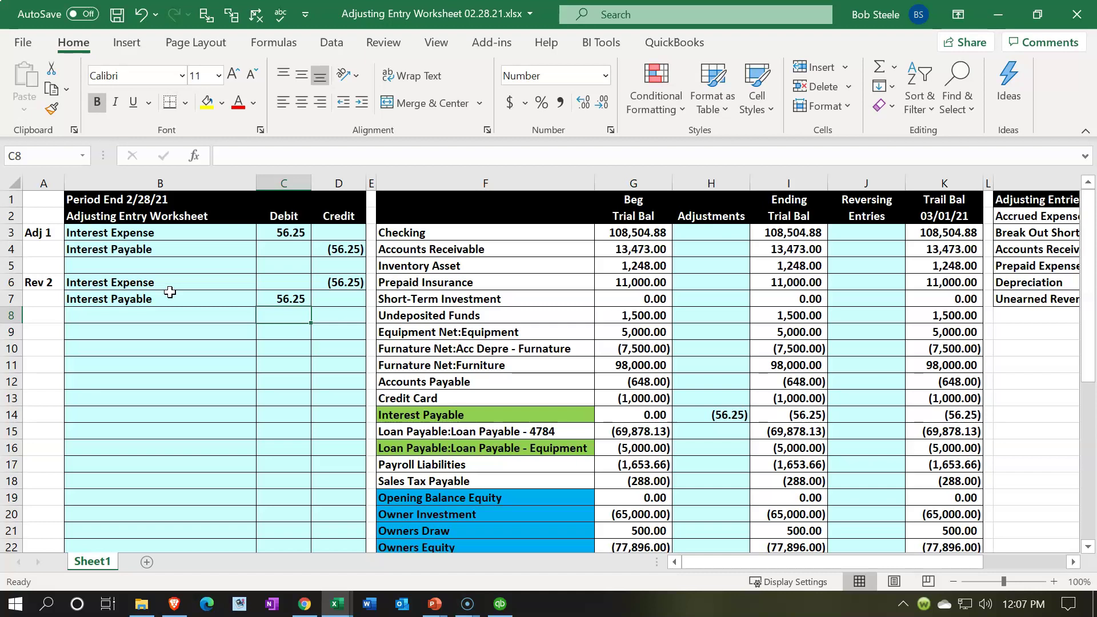
Post the reversing entry's Interest Expense credit to the Reversing Entries column by entering =D6 in J36
left_click_drag(171, 280, 165, 325)
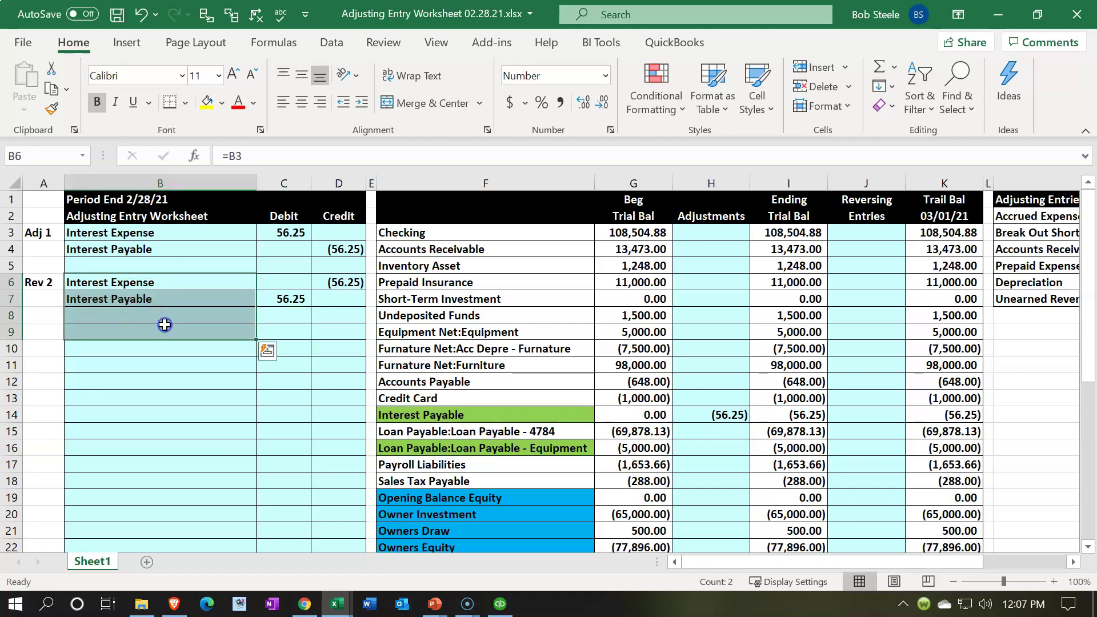
left_click(351, 283)
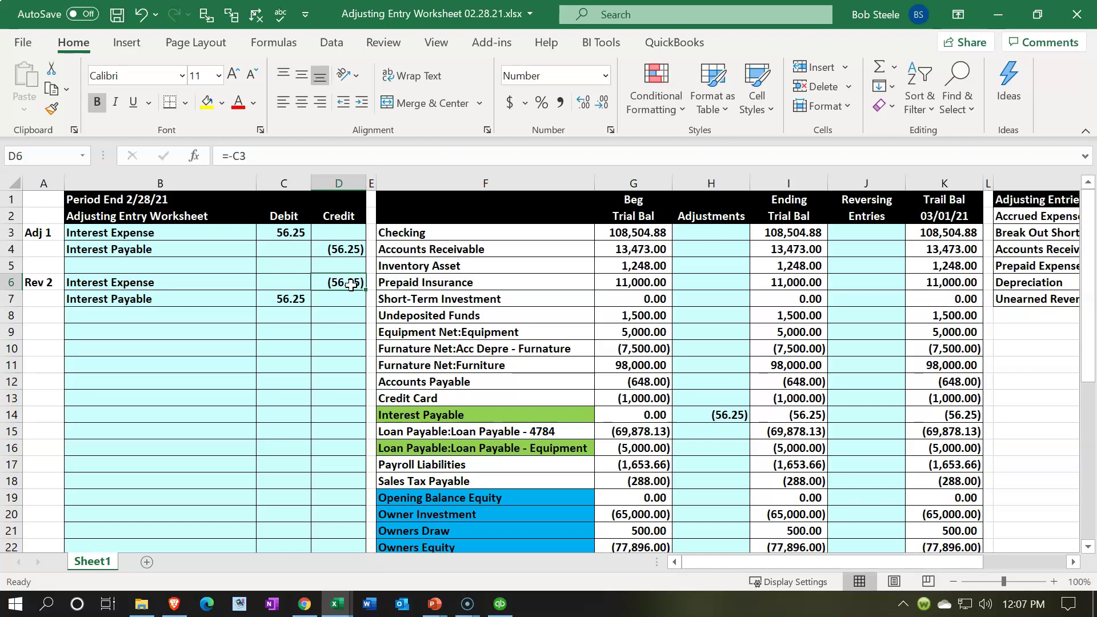
left_click(535, 379)
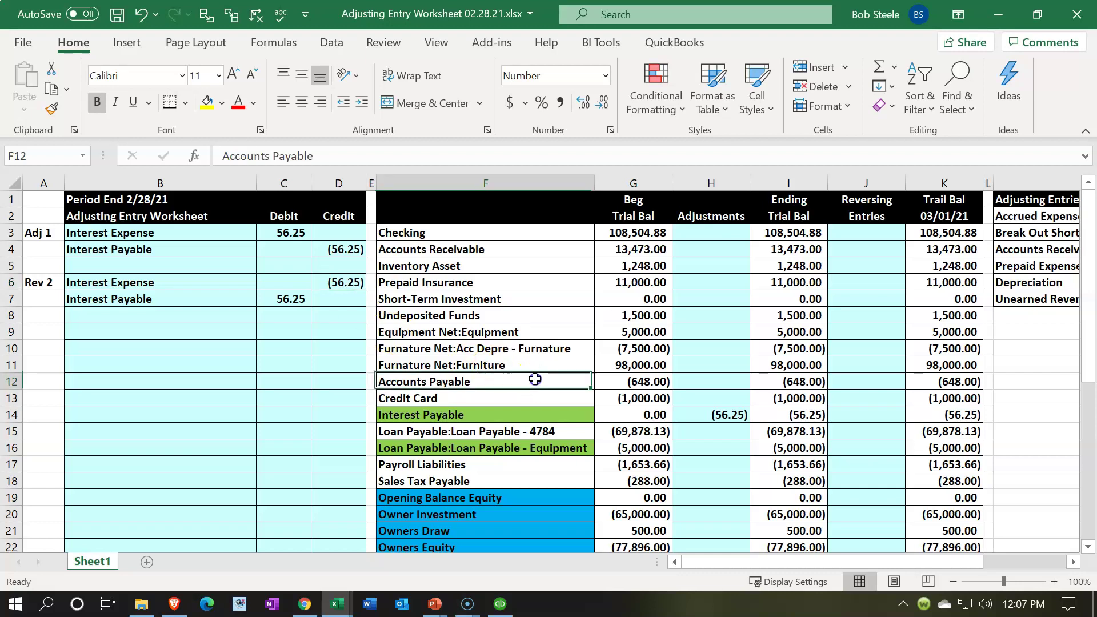
key("Down")
key("Down")
key("Down")
key("Down")
key("Down")
key("Down")
key("Down")
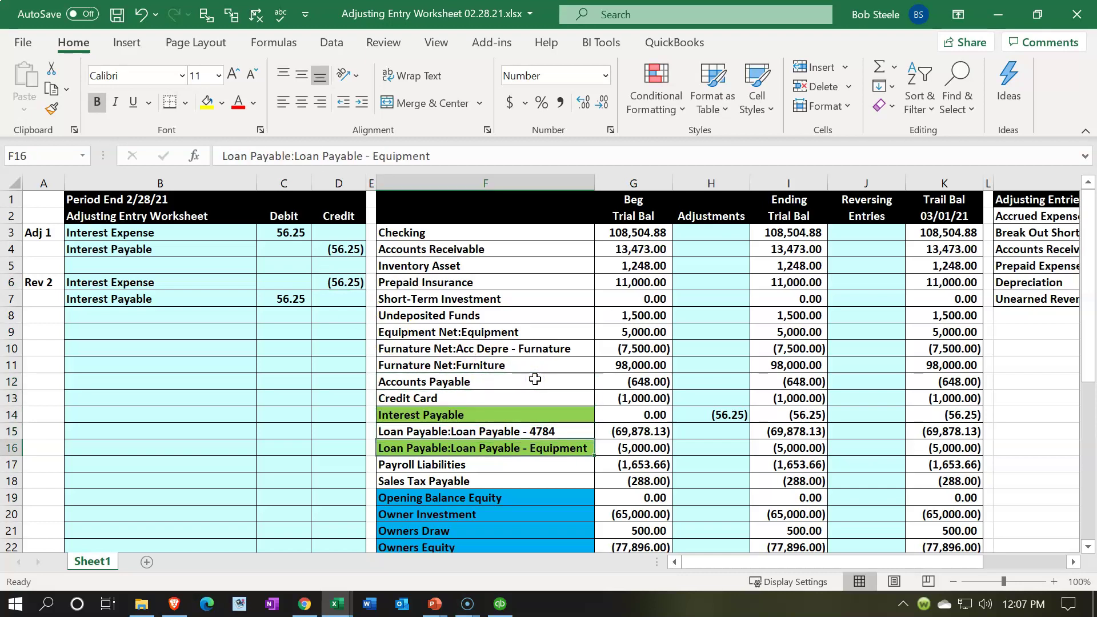
key("Down")
key("Down")
key("Down")
key("Down")
key("Down")
key("Down")
key("Down")
key("Down")
key("Down")
key("Down")
key("Down")
key("Down")
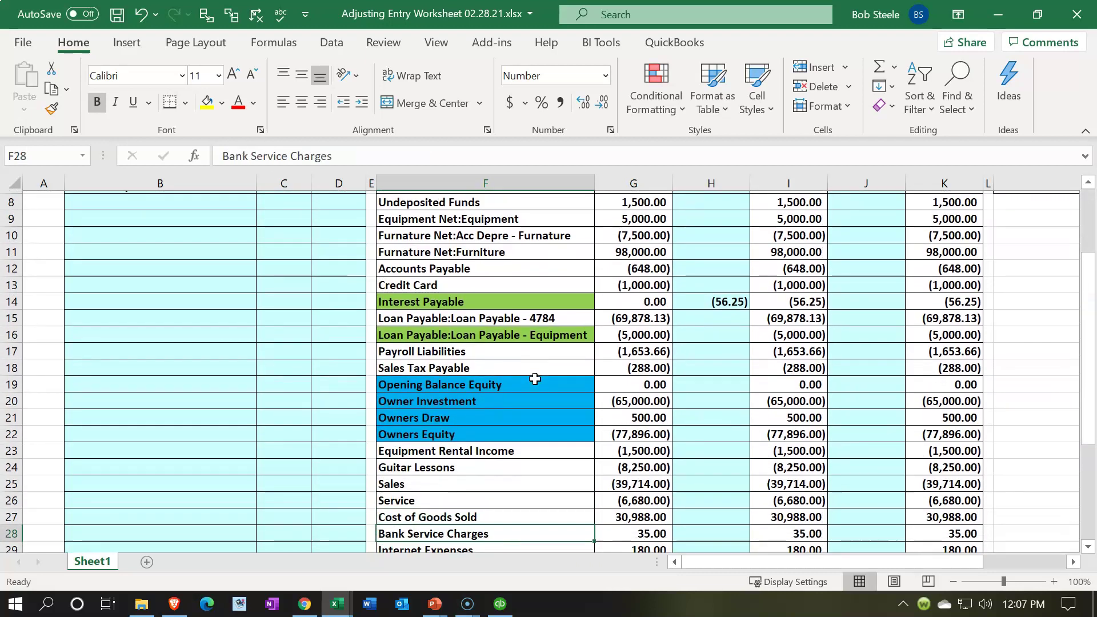
key("Down")
key("Down")
key("Down")
key("Down")
key("Down")
key("Down")
key("Down")
key("Up")
key("Up")
key("Right")
key("Right")
key("Right")
key("Right")
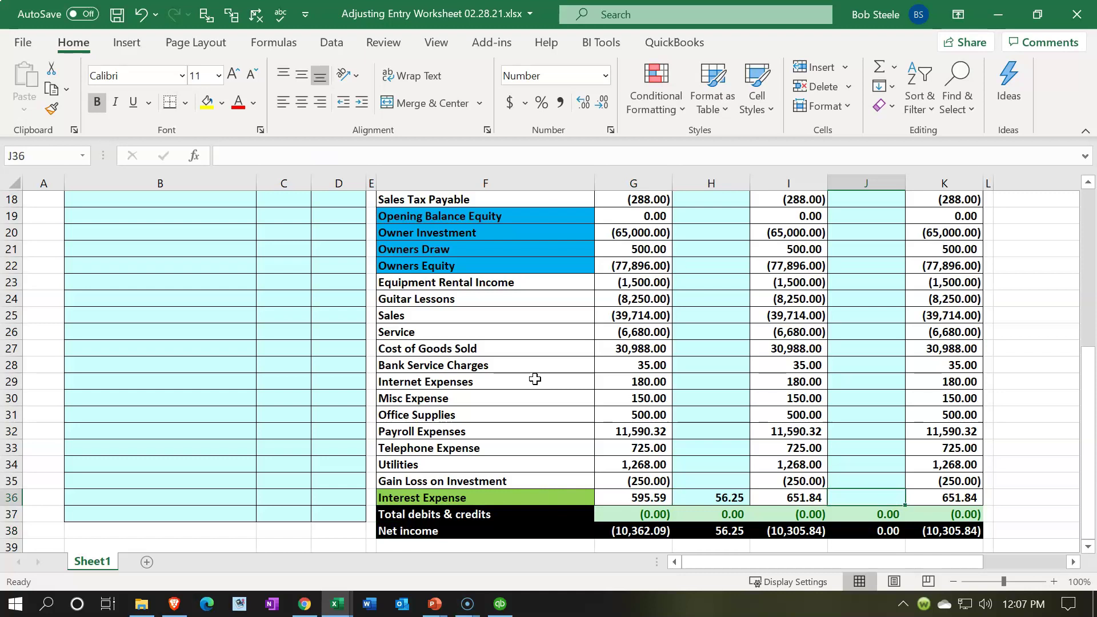
type("=")
scroll(486, 399, "up", 5)
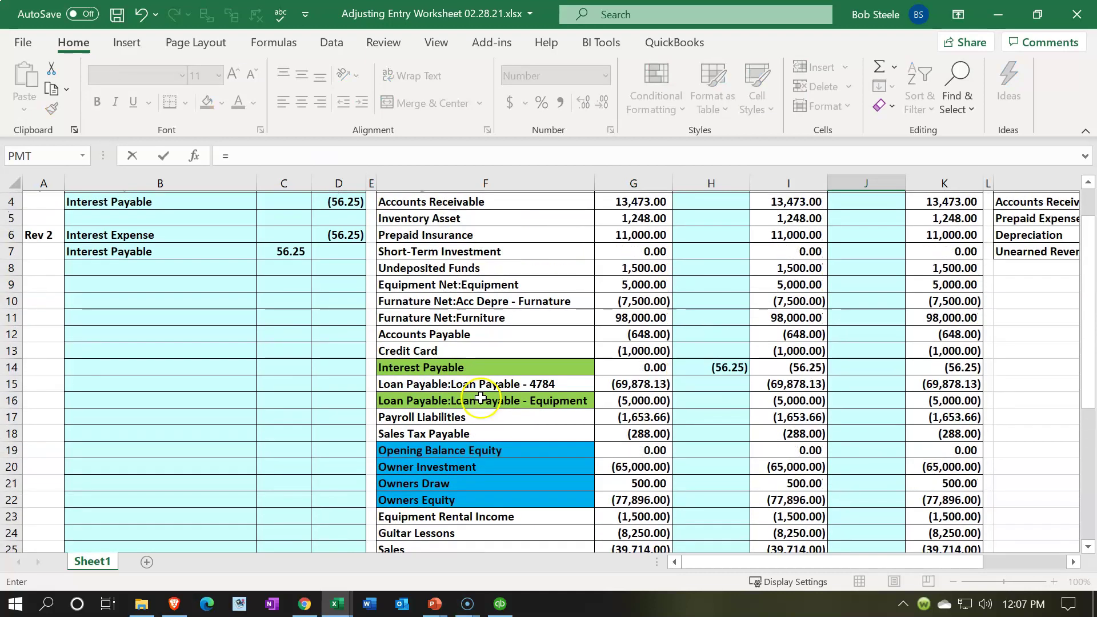
left_click(342, 253)
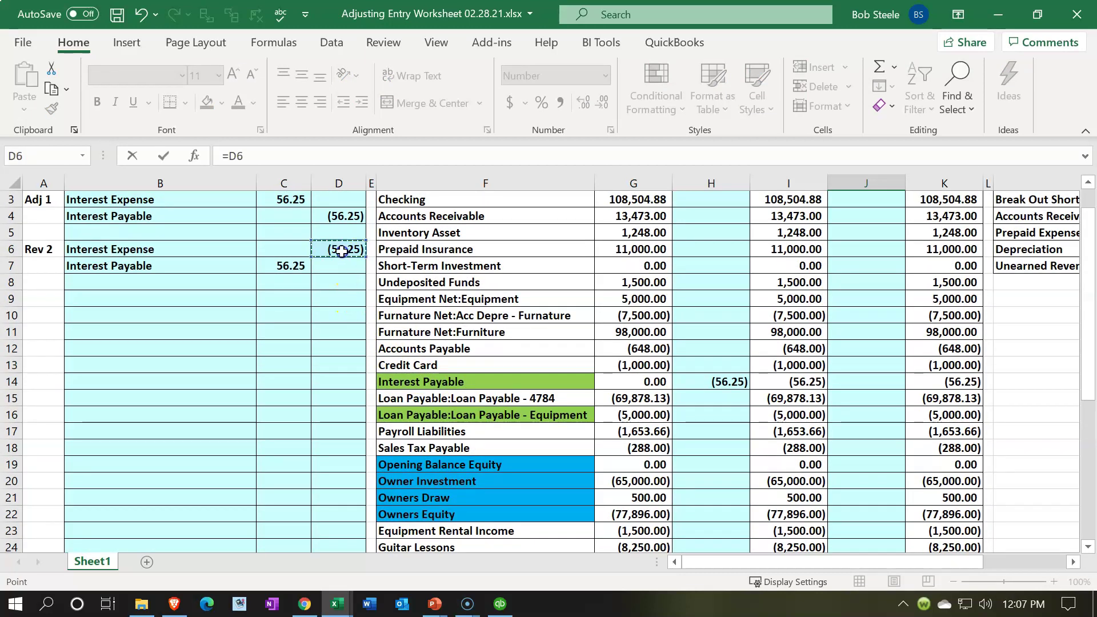
key("Return")
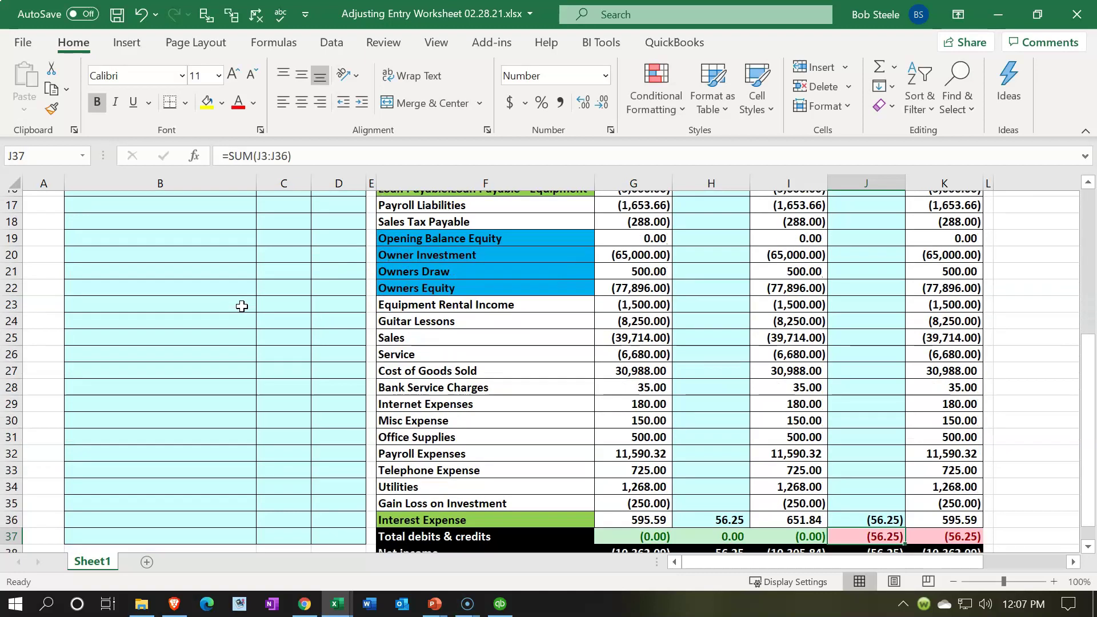
Post the reversing entry's Interest Payable debit to the Reversing Entries column by entering =C7 in J14
scroll(240, 307, "up", 5)
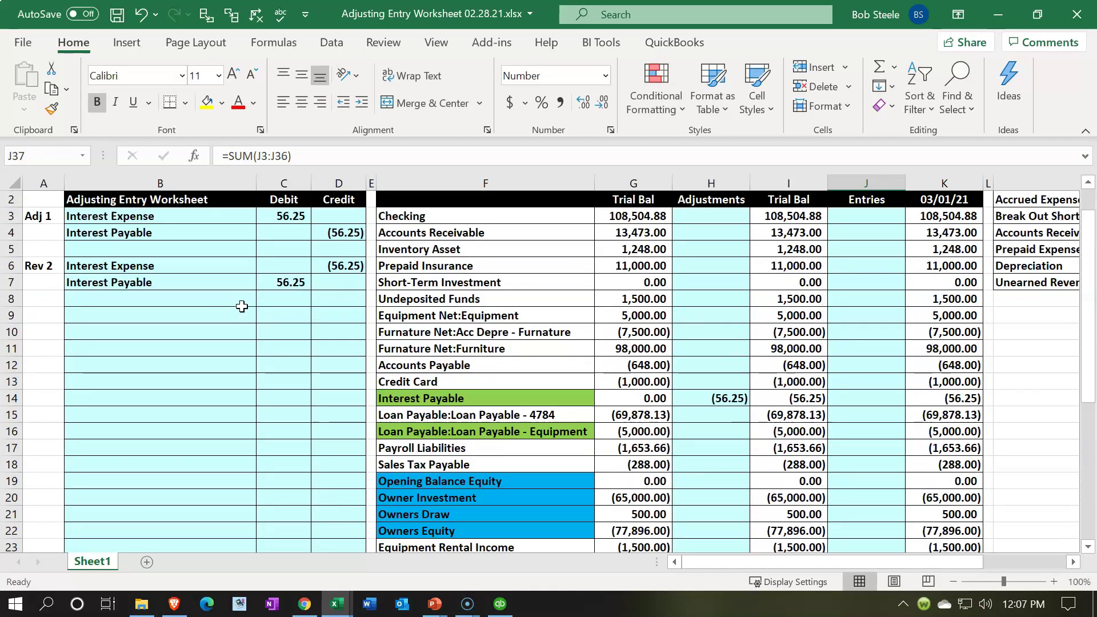
left_click(472, 398)
key("Right")
key("Right")
key("Right")
key("Right")
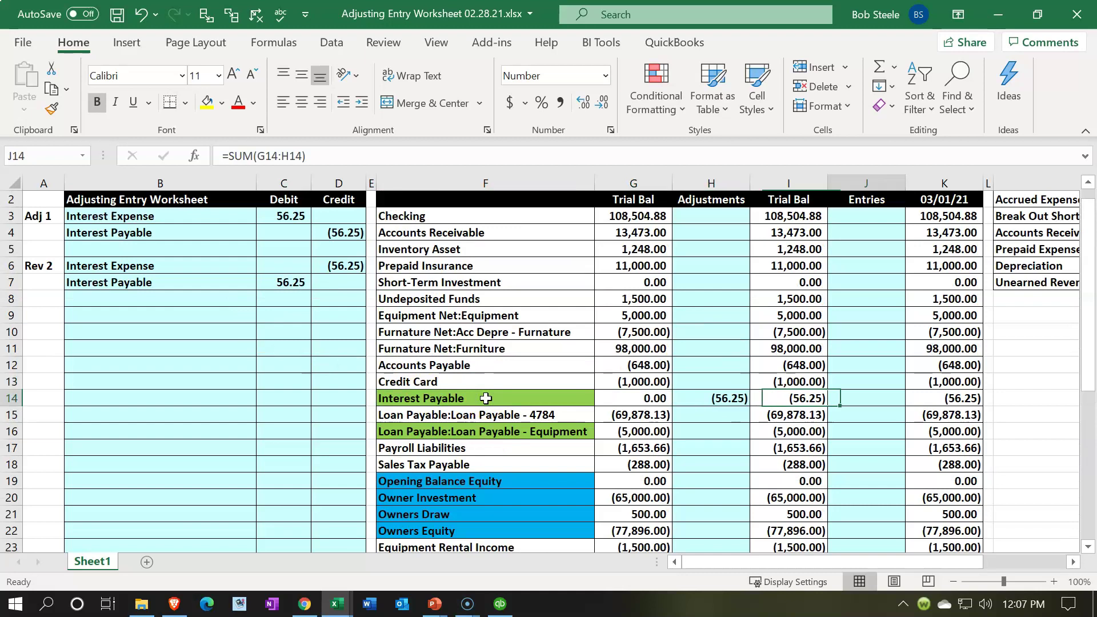
type("=")
key("Left")
key("Left")
key("Left")
key("Left")
key("Left")
key("Left")
key("Left")
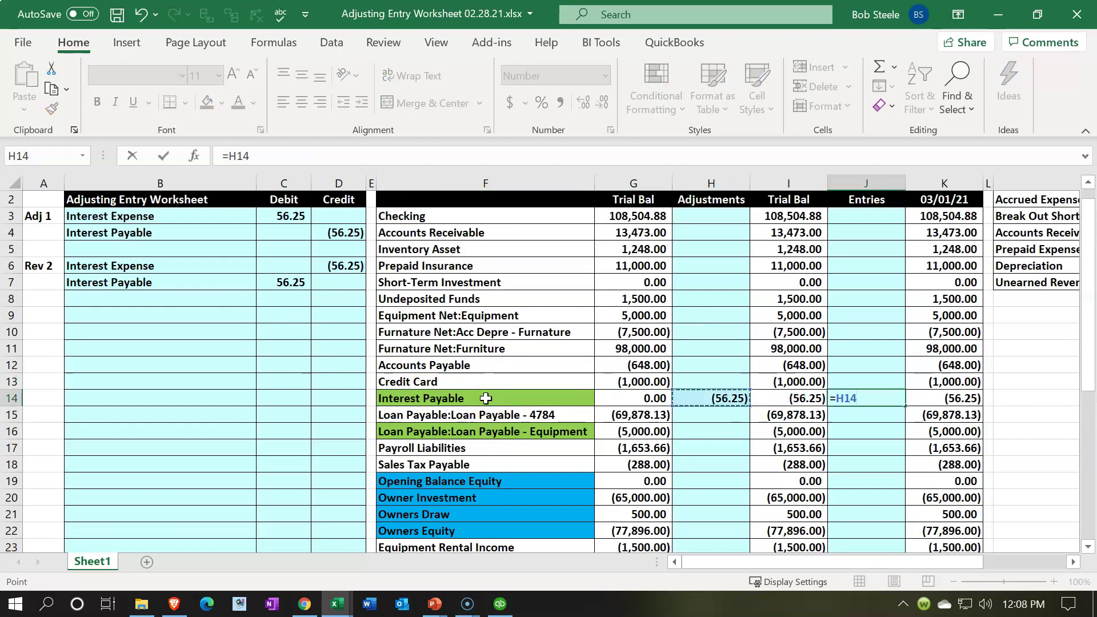
key("Up")
key("Up")
key("Up")
key("Up")
key("Up")
key("Up")
key("Up")
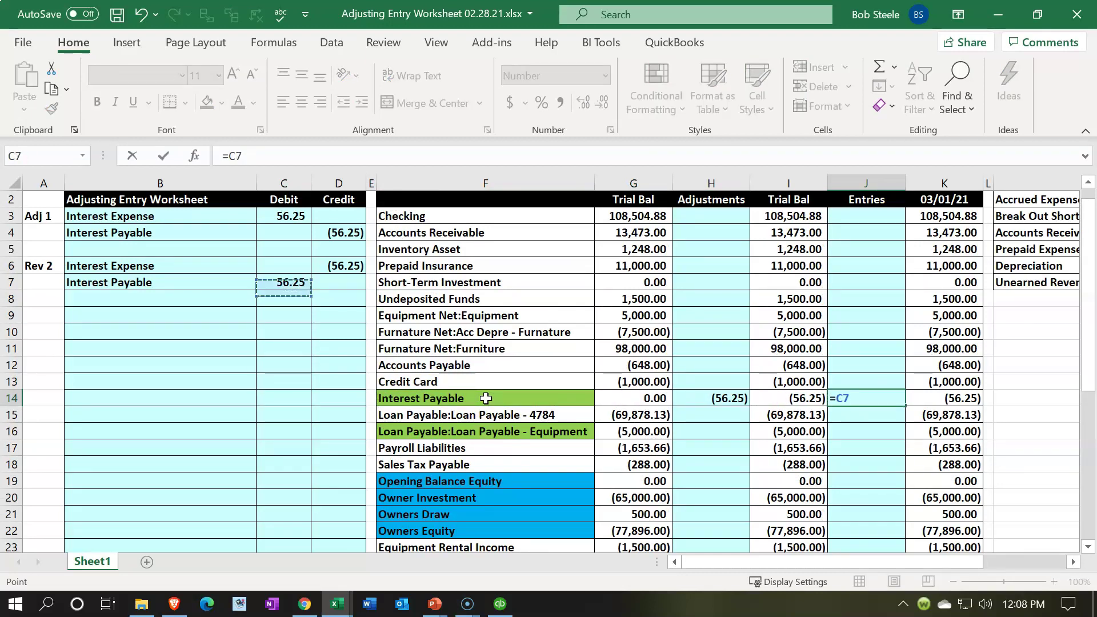
key("Return")
Review the 03/01/21 Interest Payable, income and expense balances, and the reversing entry's effect on Interest Expense and Net income
left_click(965, 396)
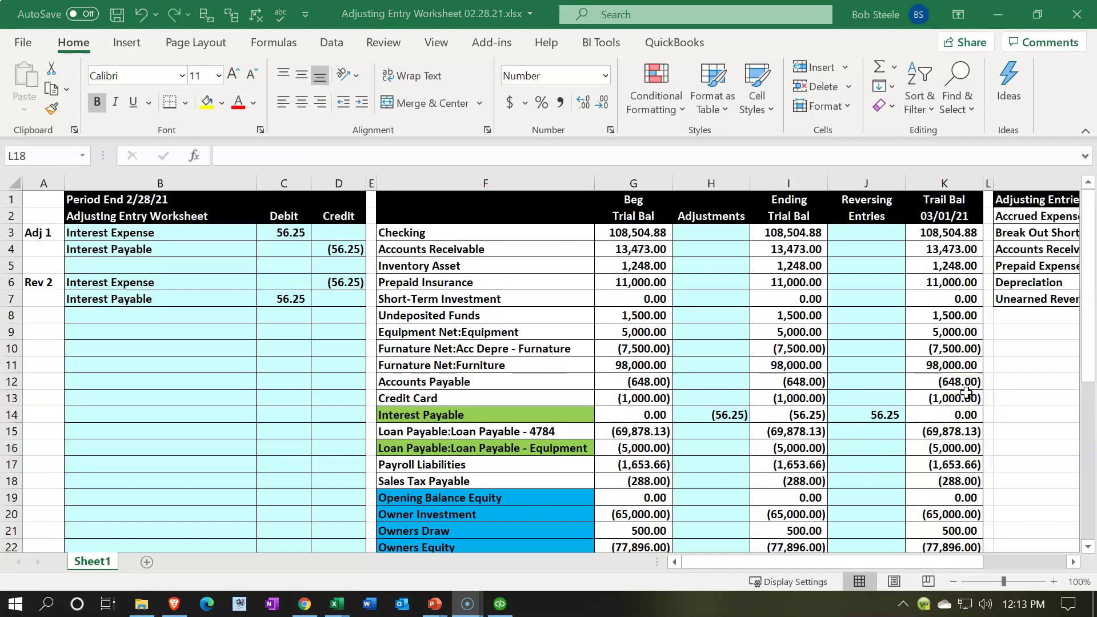
scroll(931, 397, "down", 6)
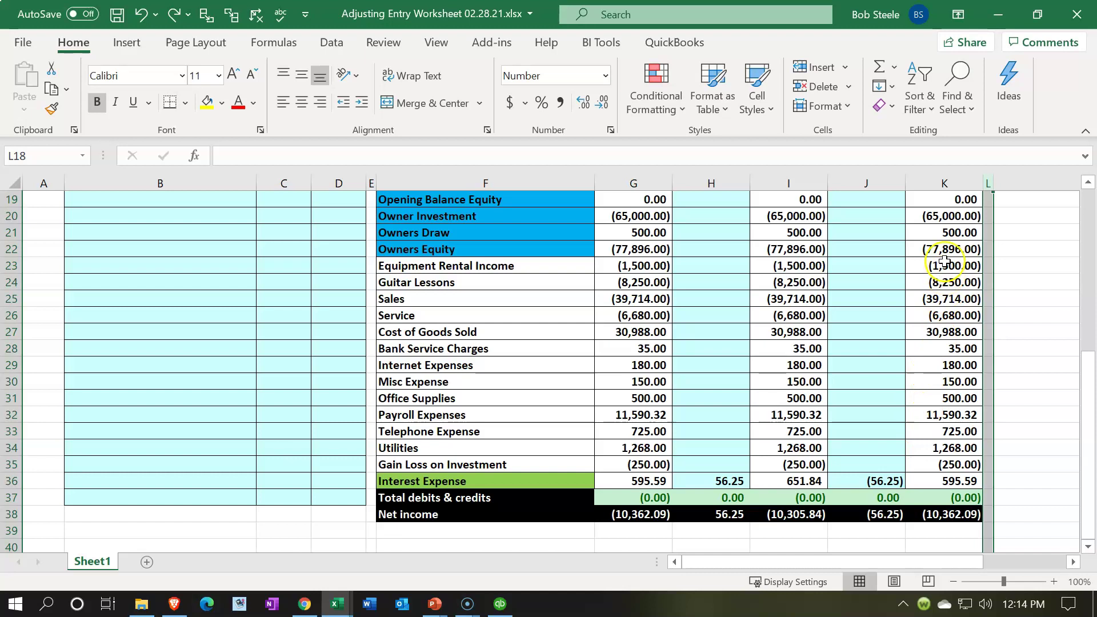
left_click_drag(942, 267, 948, 477)
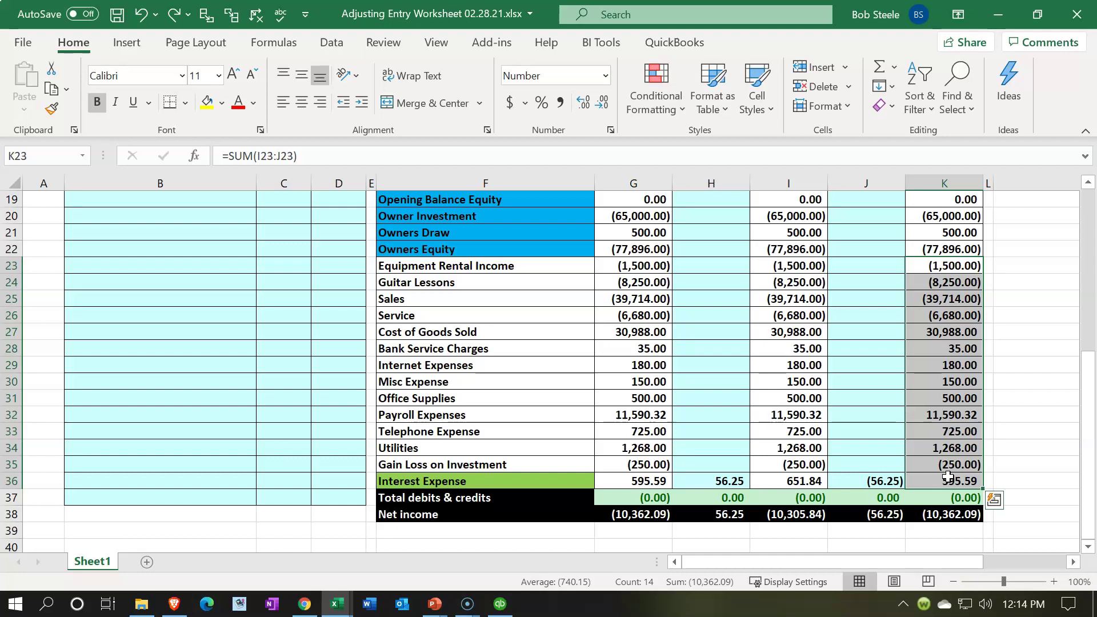
left_click(889, 479)
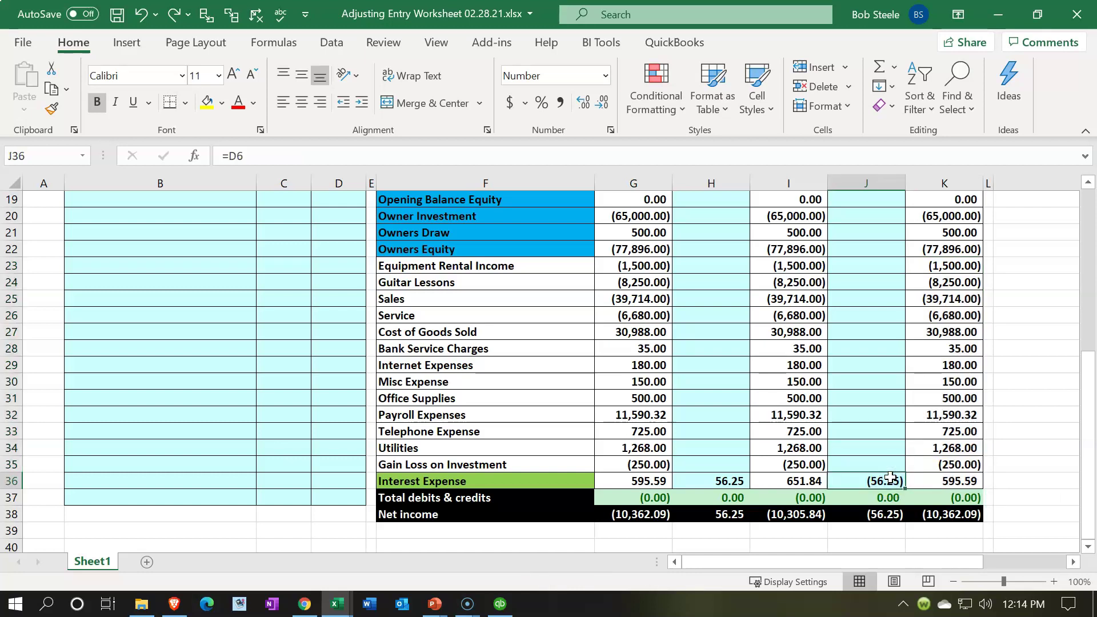
left_click(891, 516)
scroll(907, 436, "up", 6)
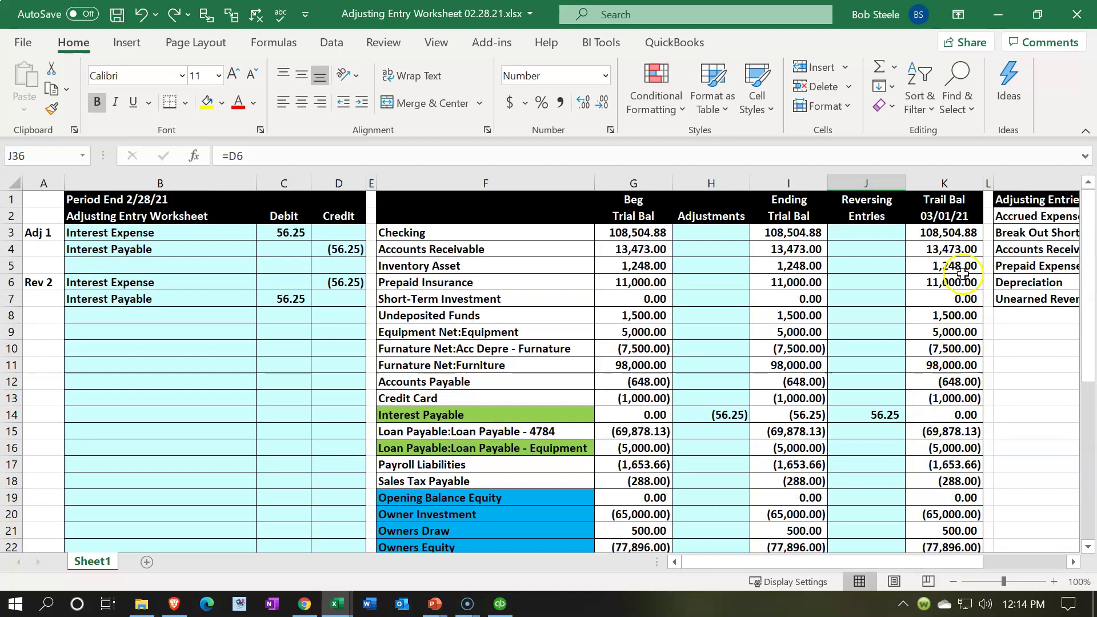
Insert a new column L after the 03/01/21 trial balance and link L3 to the Checking balance with =K3
left_click(989, 183)
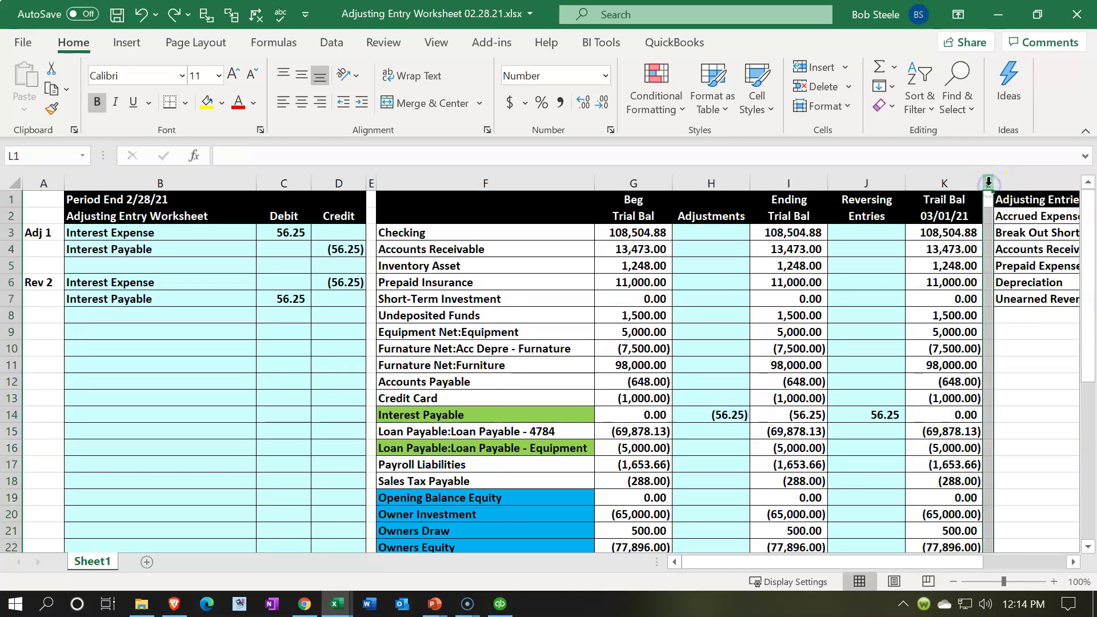
right_click(988, 183)
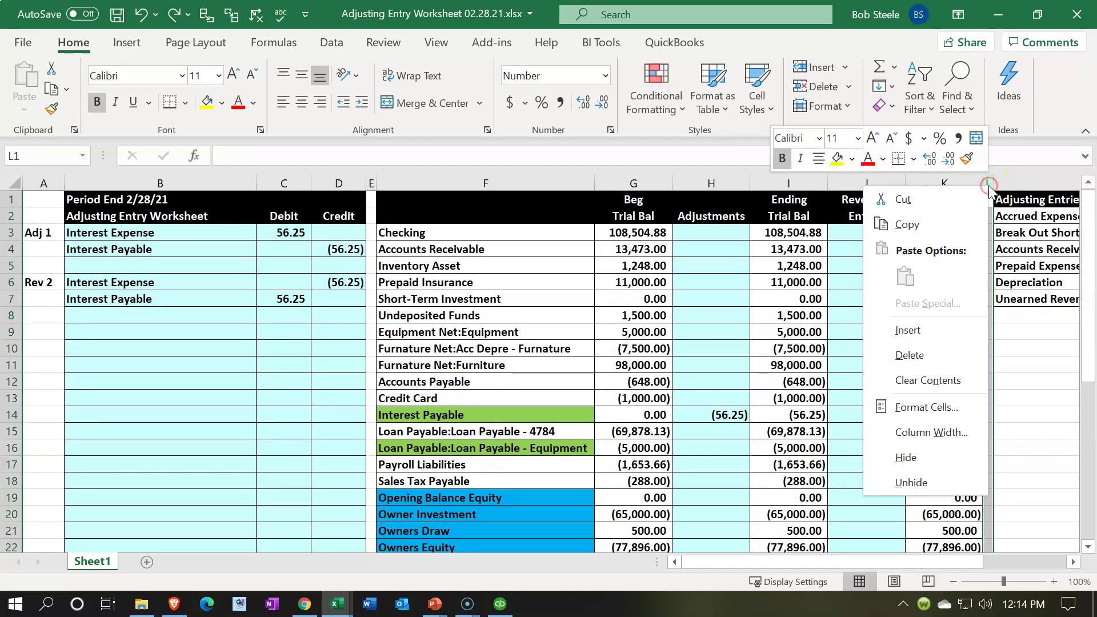
left_click(944, 324)
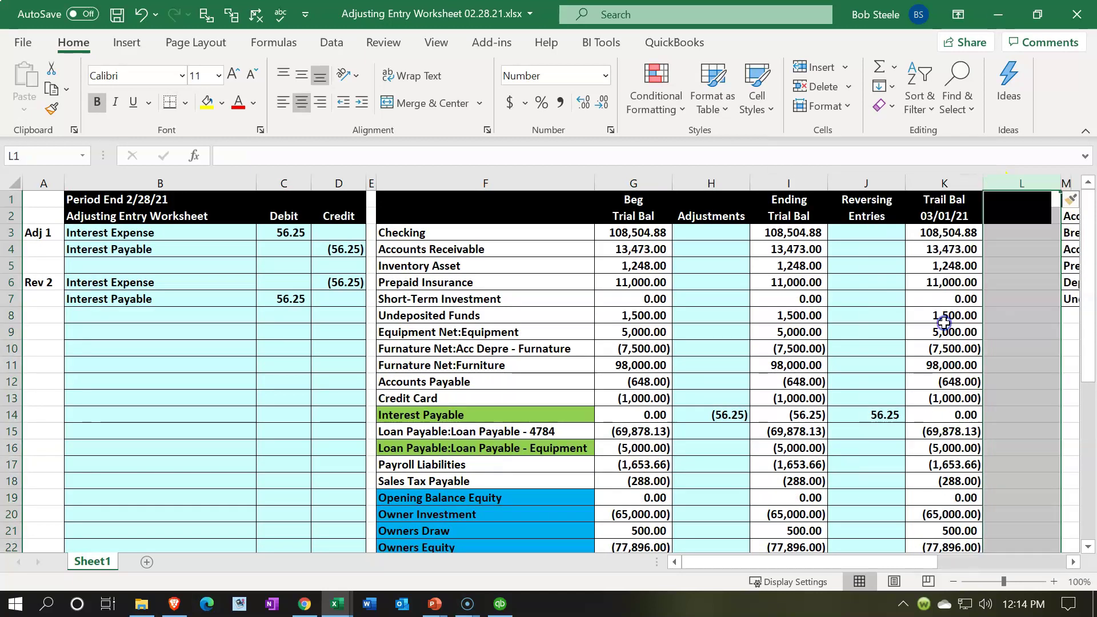
left_click(1004, 233)
type("=")
key("Left")
key("Return")
Head the new column with Trail Bal in L1 and March in L2
key("Up")
key("Up")
key("Up")
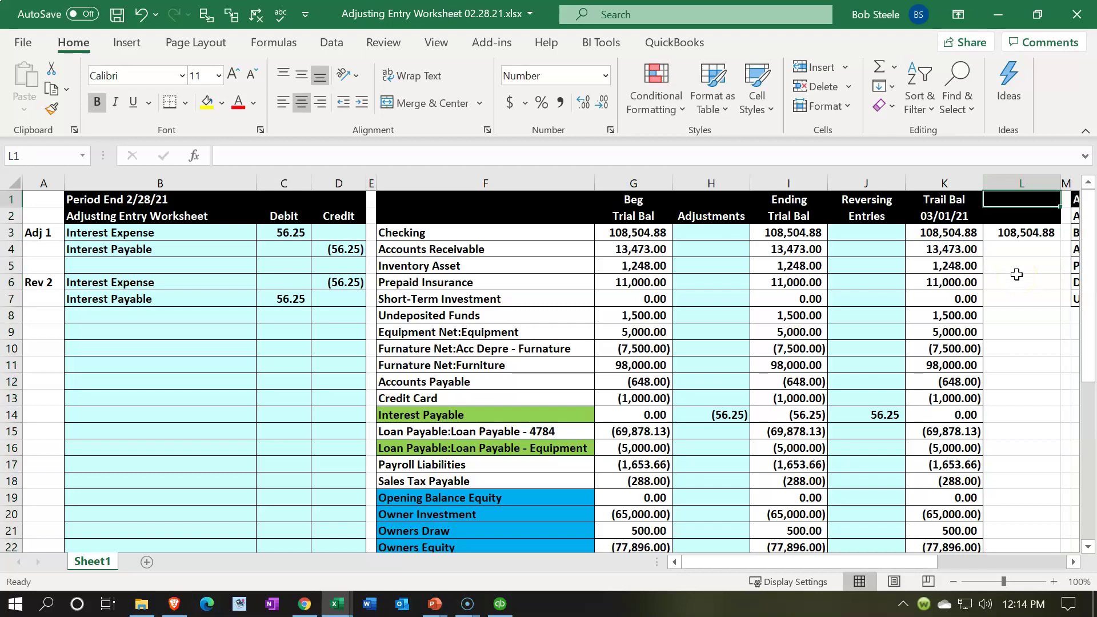
type("Trail Bal")
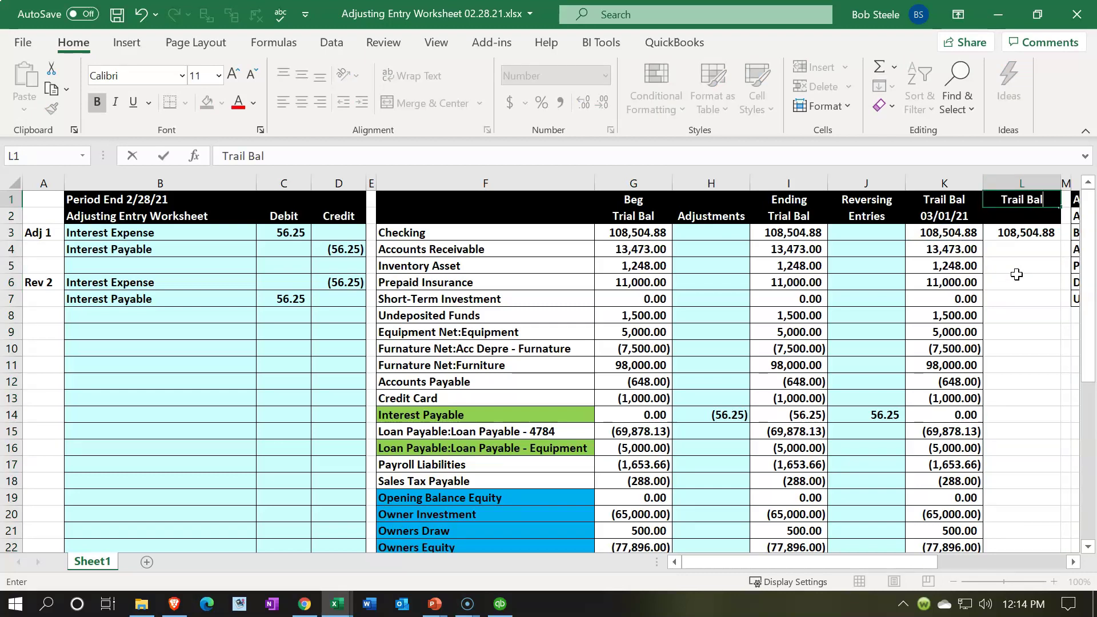
key("Return")
type("march")
key("BackSpace")
key("BackSpace")
key("BackSpace")
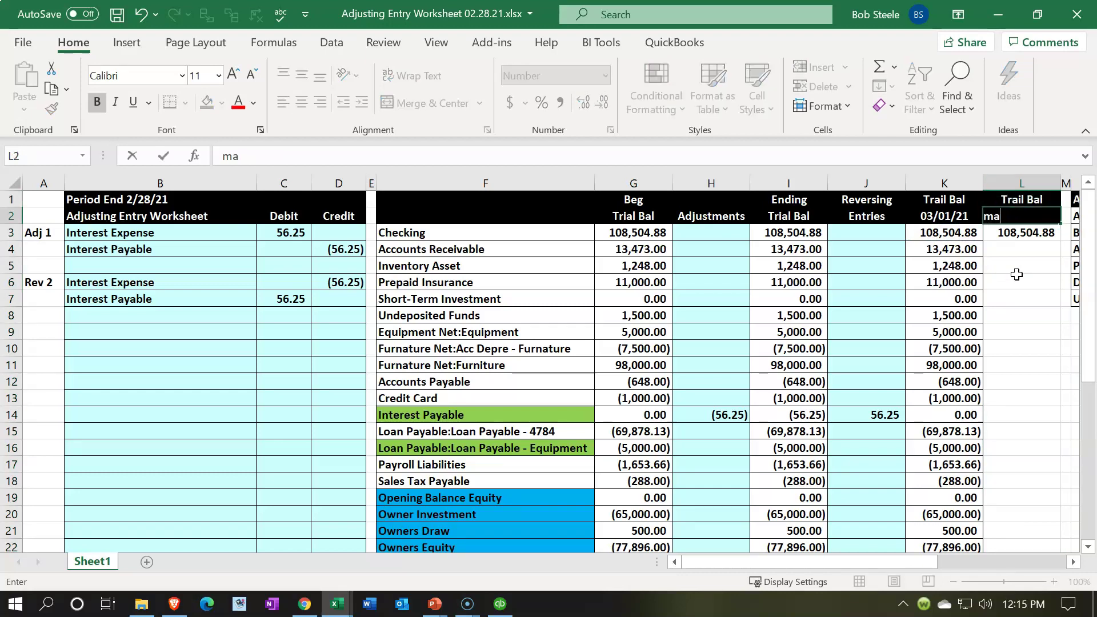
type("March")
key("Return")
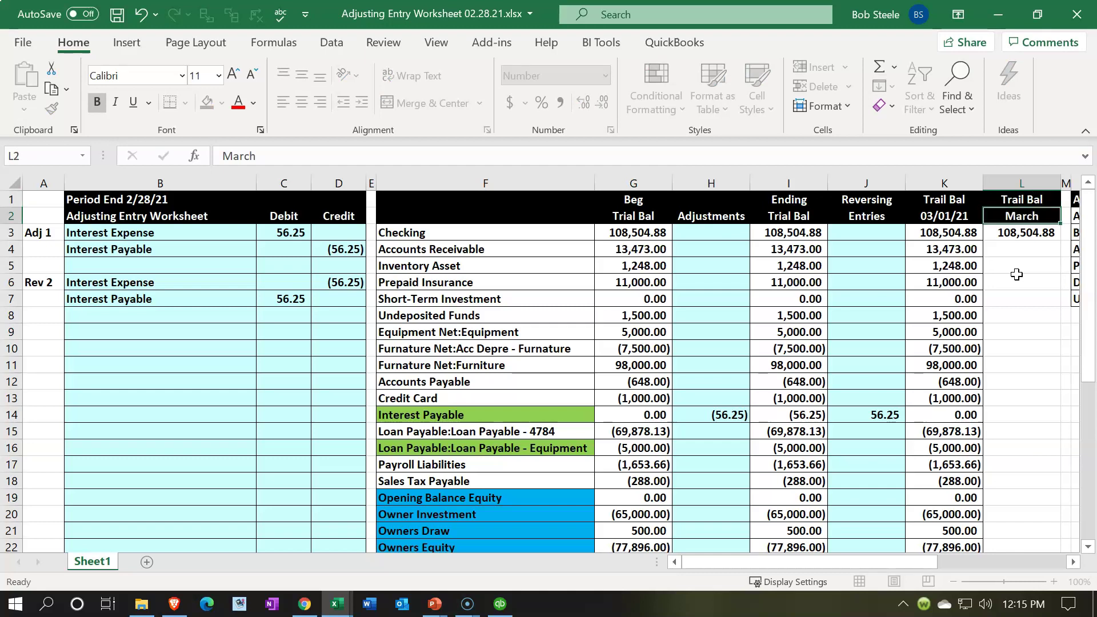
Copy the Checking link in L3 down the March trial balance column through Owners Draw in row 21
key("Left")
key("Up")
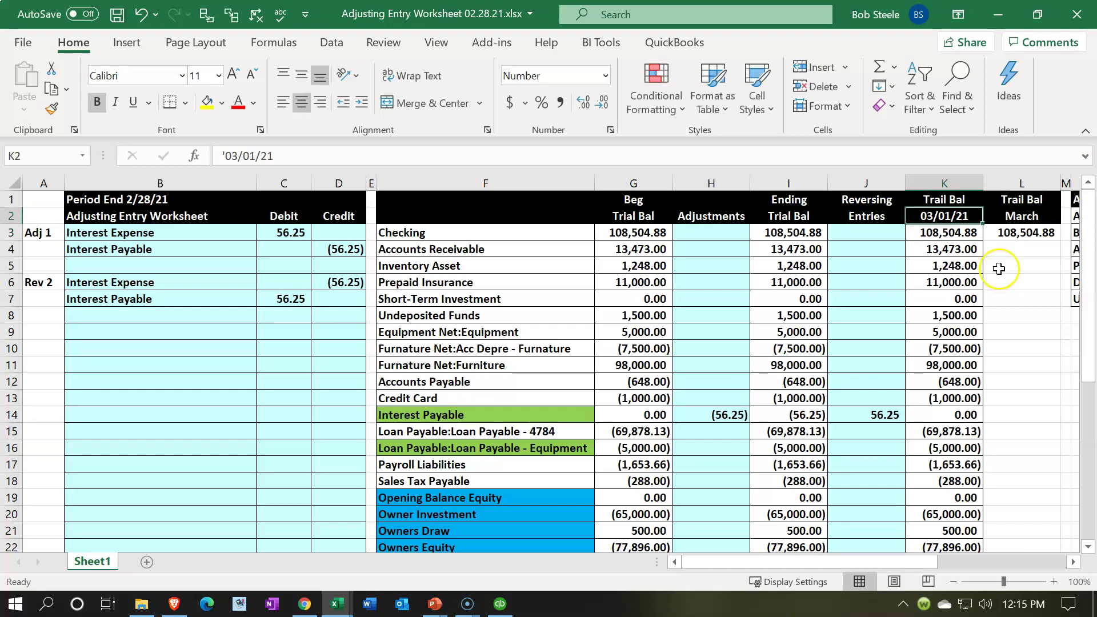
left_click(1015, 220)
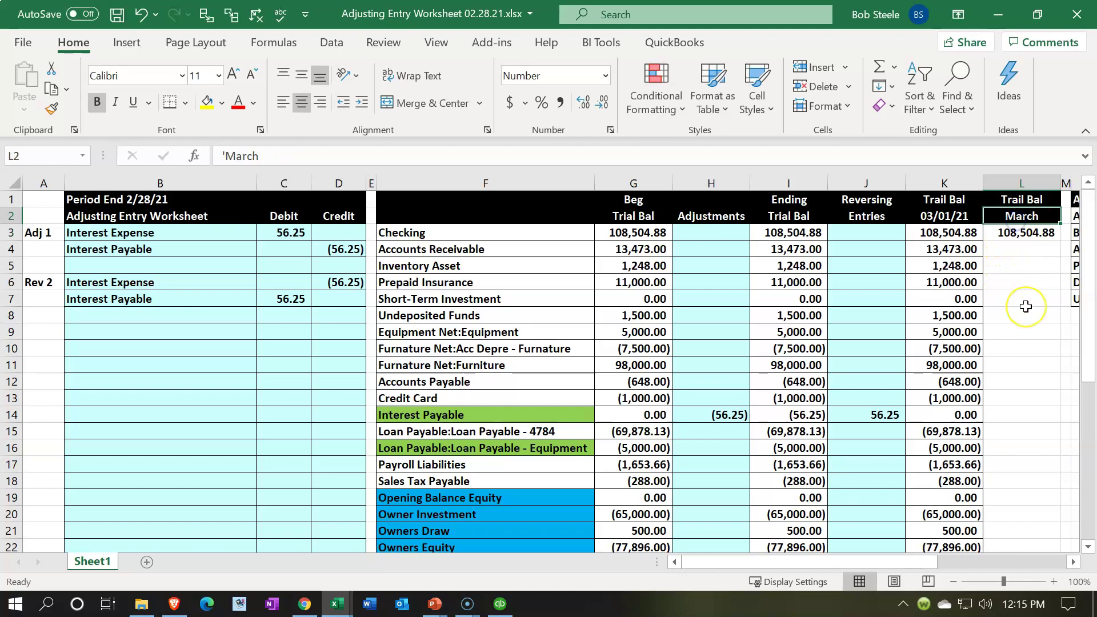
left_click(1047, 236)
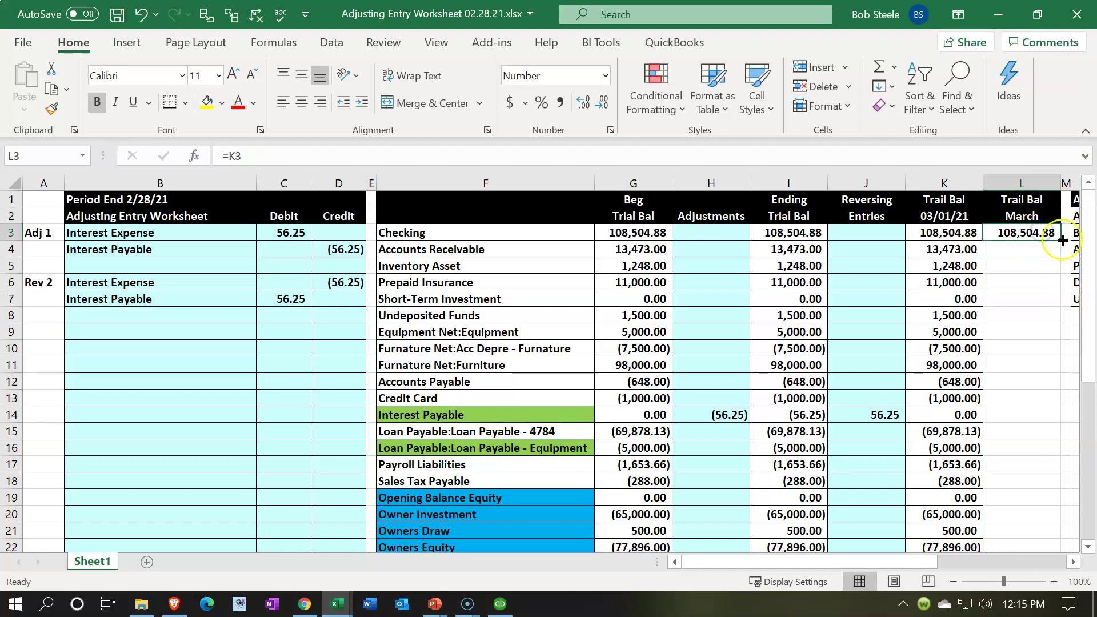
left_click_drag(1060, 240, 1052, 533)
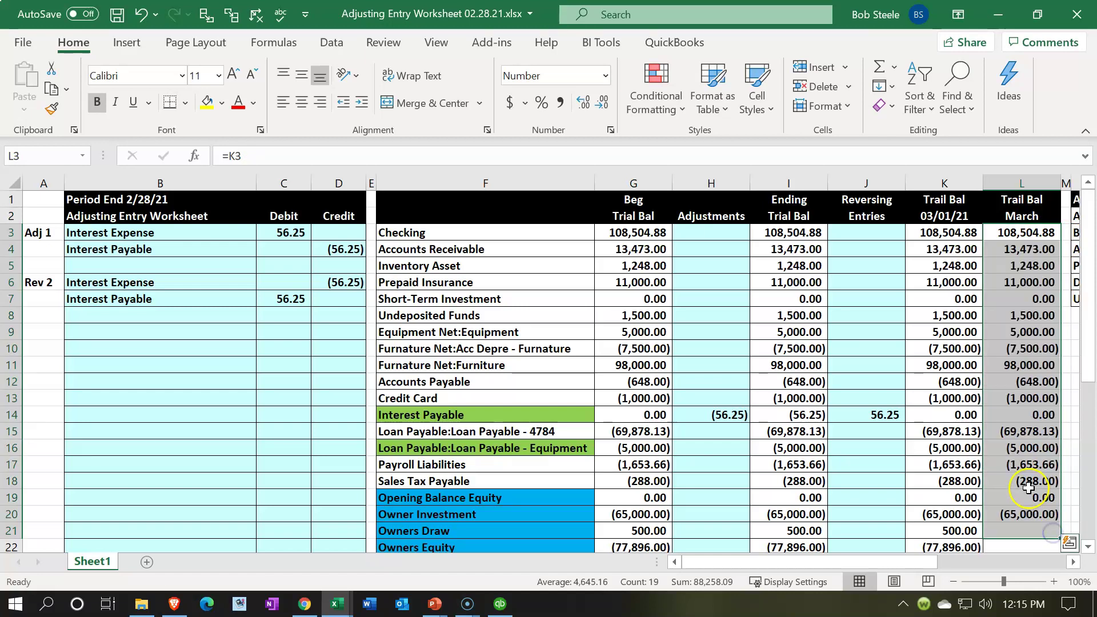
scroll(1006, 480, "down", 2)
scroll(994, 479, "down", 3)
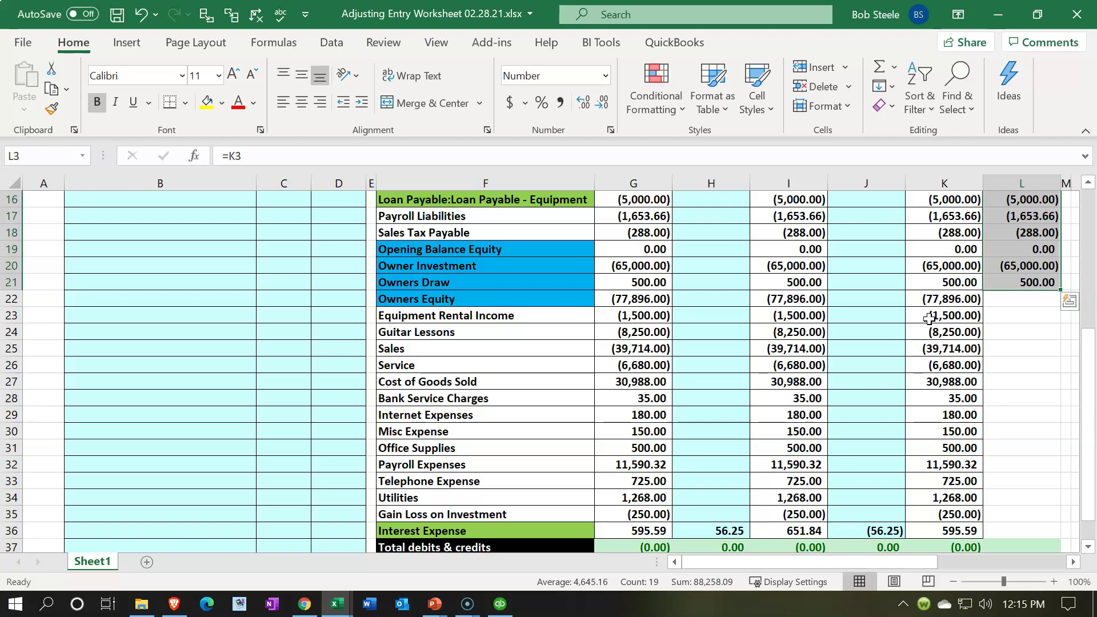
key("Escape")
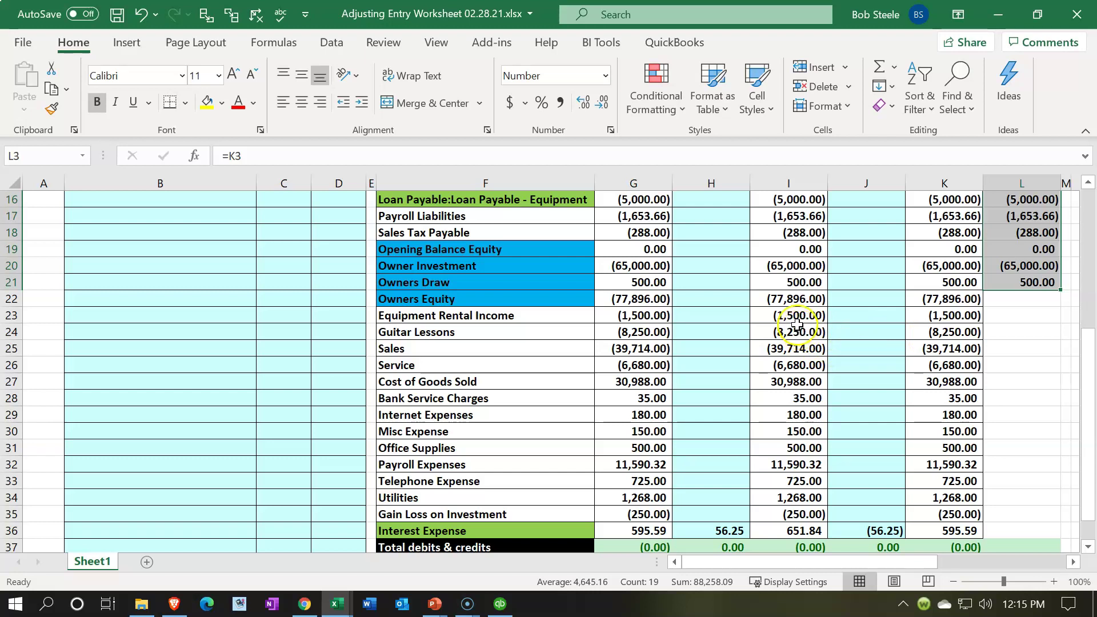
Close February income and expenses into March Owners Equity by summing I22:I36 in L22
left_click_drag(793, 316, 789, 529)
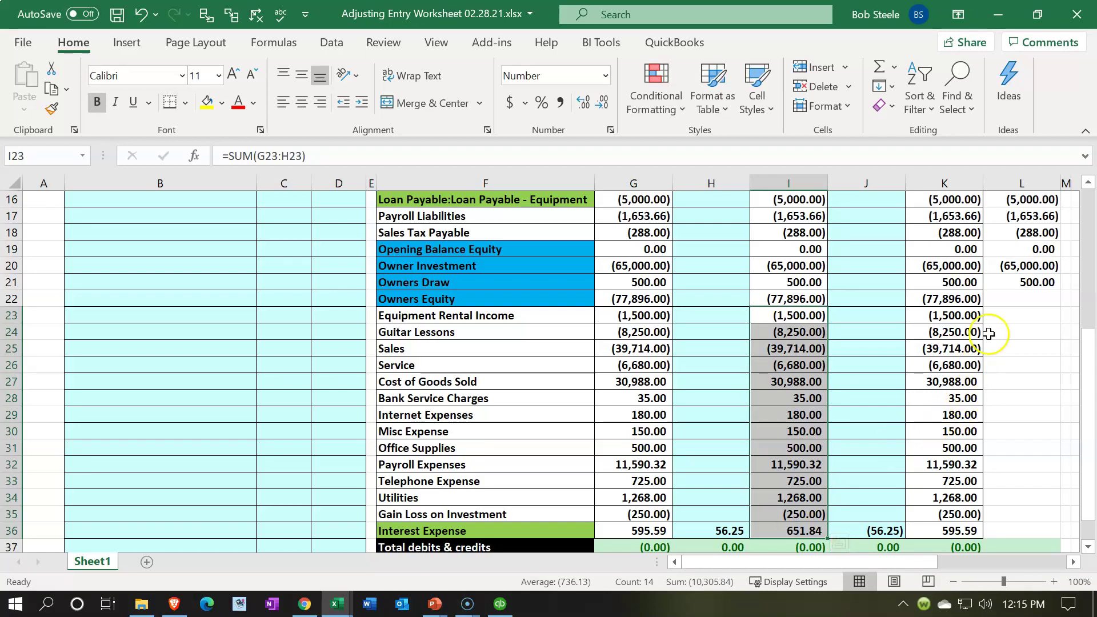
left_click(1011, 292)
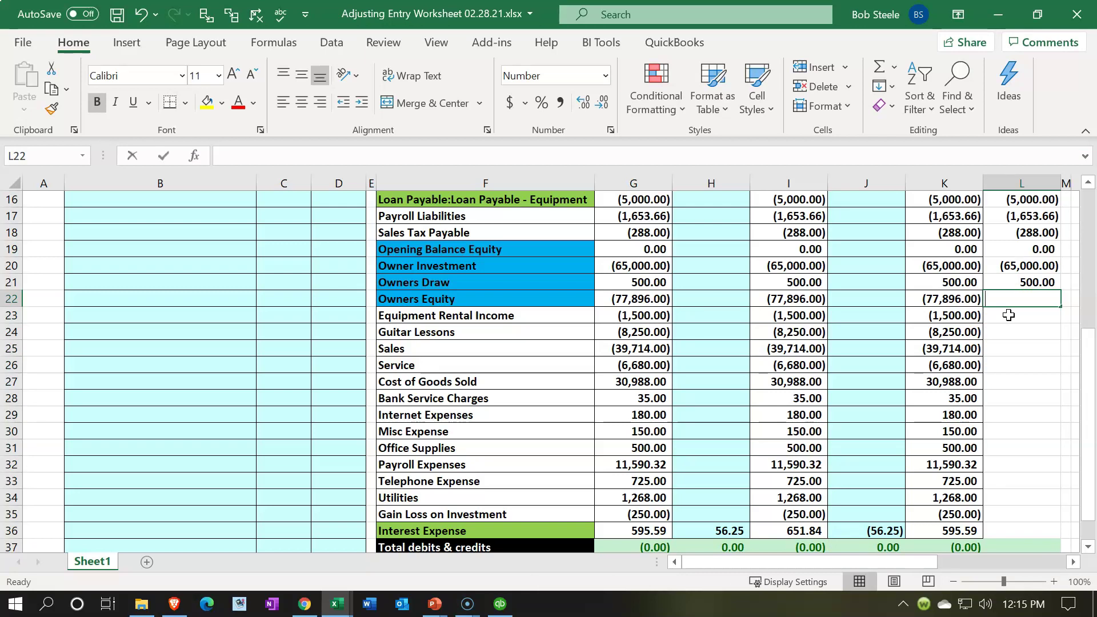
type("+sum(")
key("Left")
key("Left")
key("Left")
key("shift+Down")
key("shift+Down")
key("shift+Down")
key("shift+Down")
key("shift+Down")
key("shift+Down")
key("shift+Down")
key("shift+Down")
key("shift+Down")
key("shift+Down")
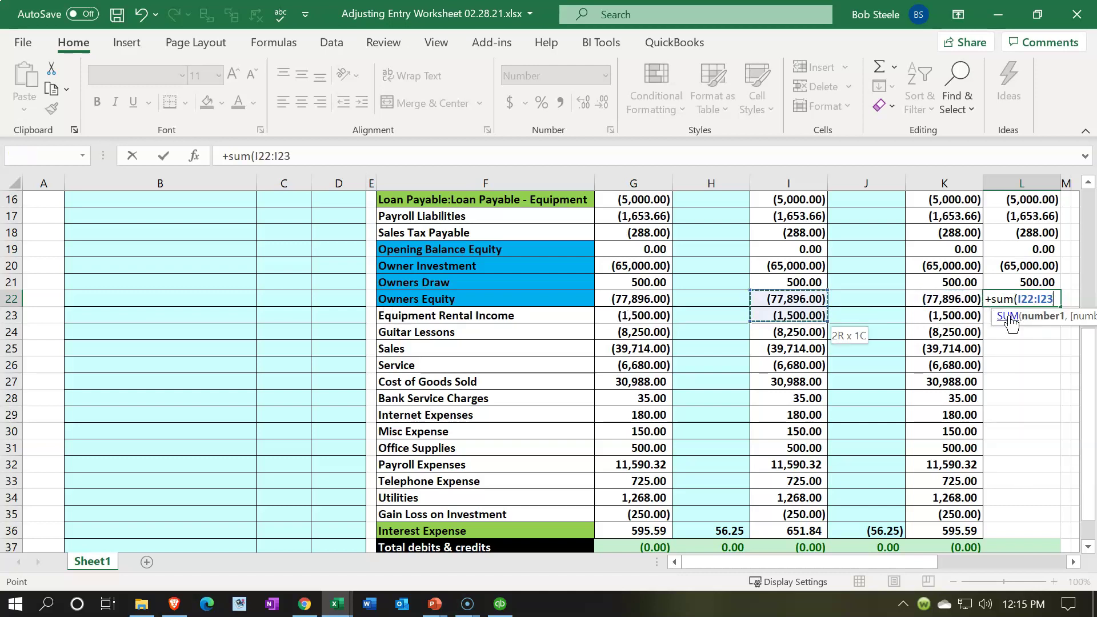
key("shift+Down")
key("shift+Down")
key("shift+Down")
key("shift+Down")
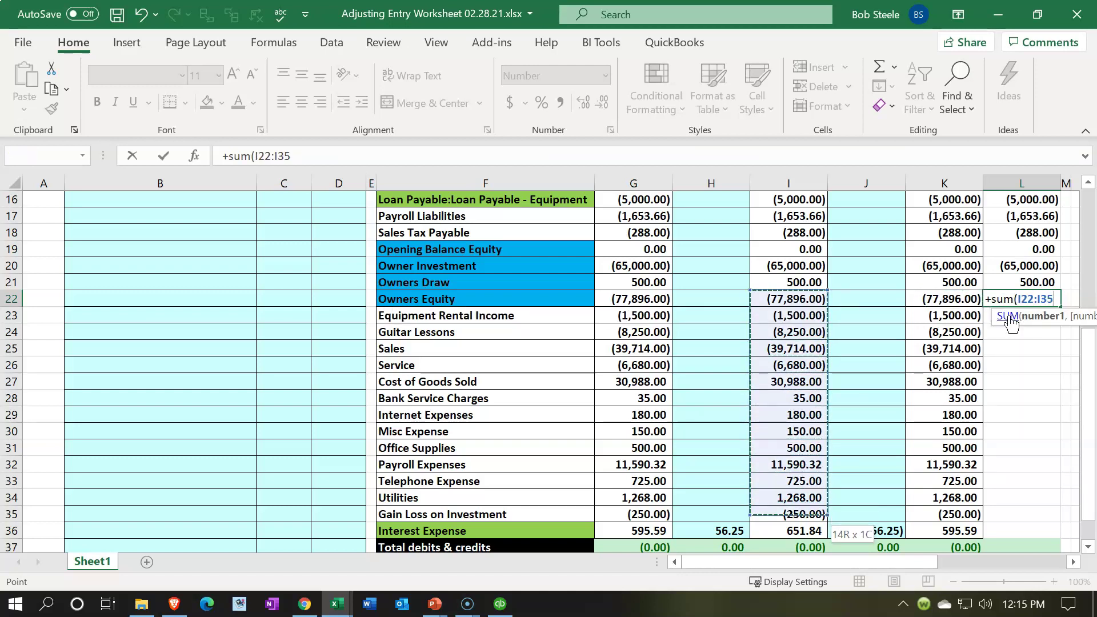
key("Return")
Copy the Total debits & credits and Net income formulas from K37:K38 into the March column
scroll(1009, 315, "down", 1)
scroll(1009, 315, "down", 1)
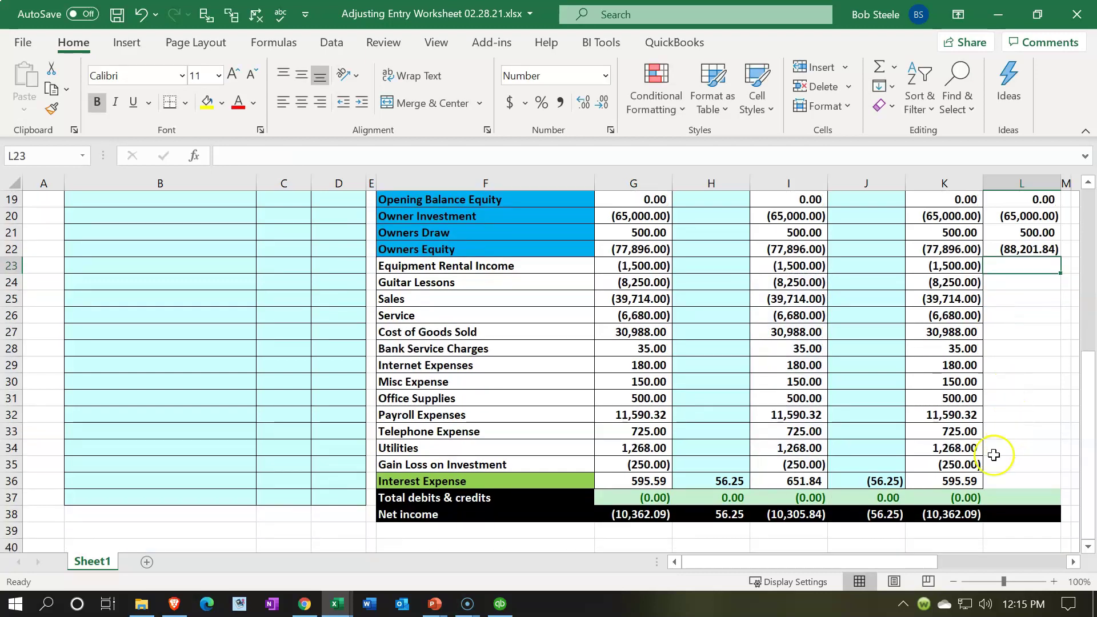
left_click_drag(966, 498, 970, 518)
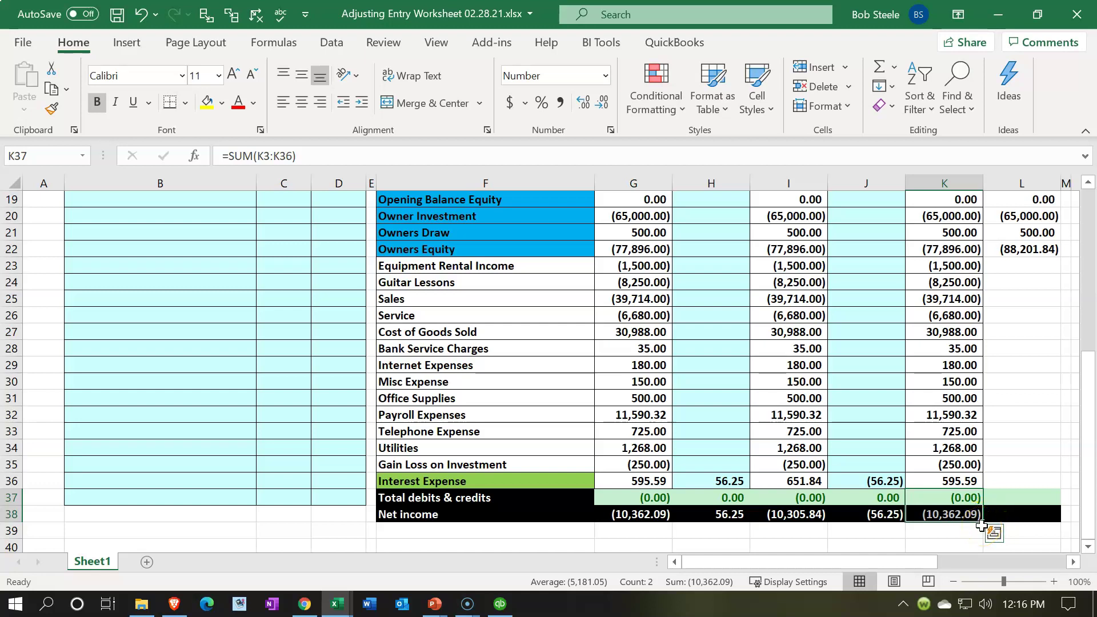
left_click_drag(985, 525, 1028, 517)
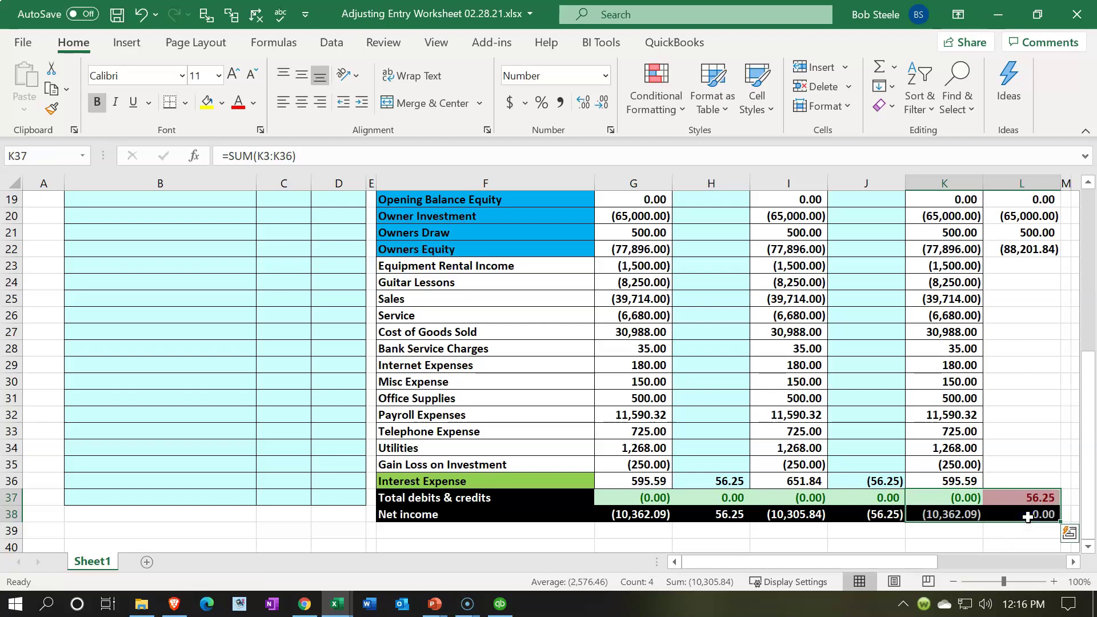
left_click(987, 452)
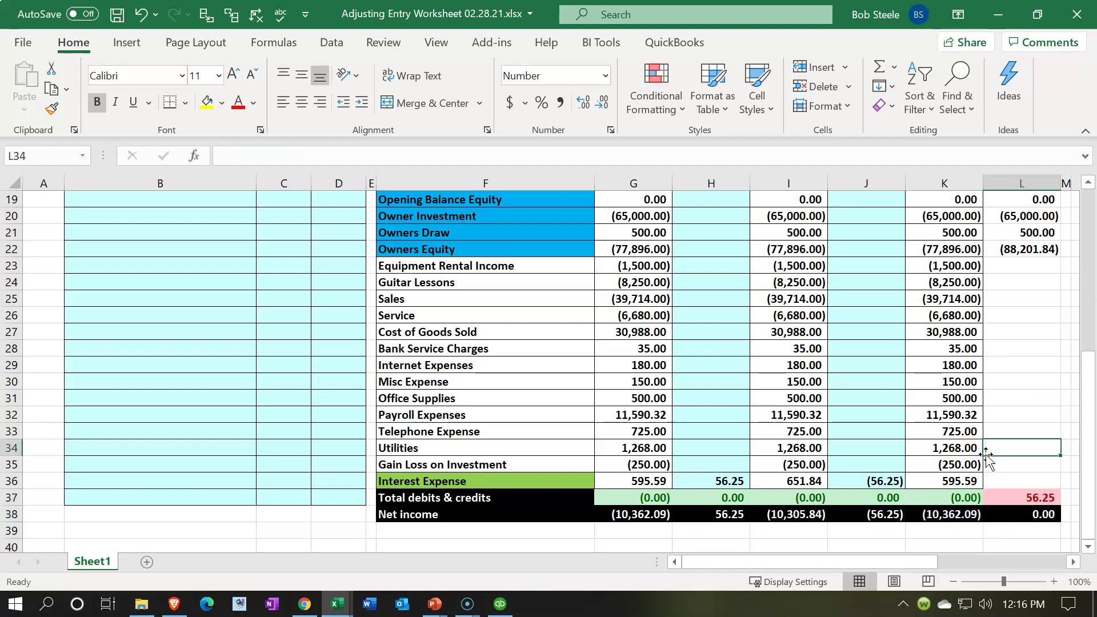
Link L23 to the Reversing Entries column with =J23 and copy it down through Interest Expense in L36
left_click(880, 482)
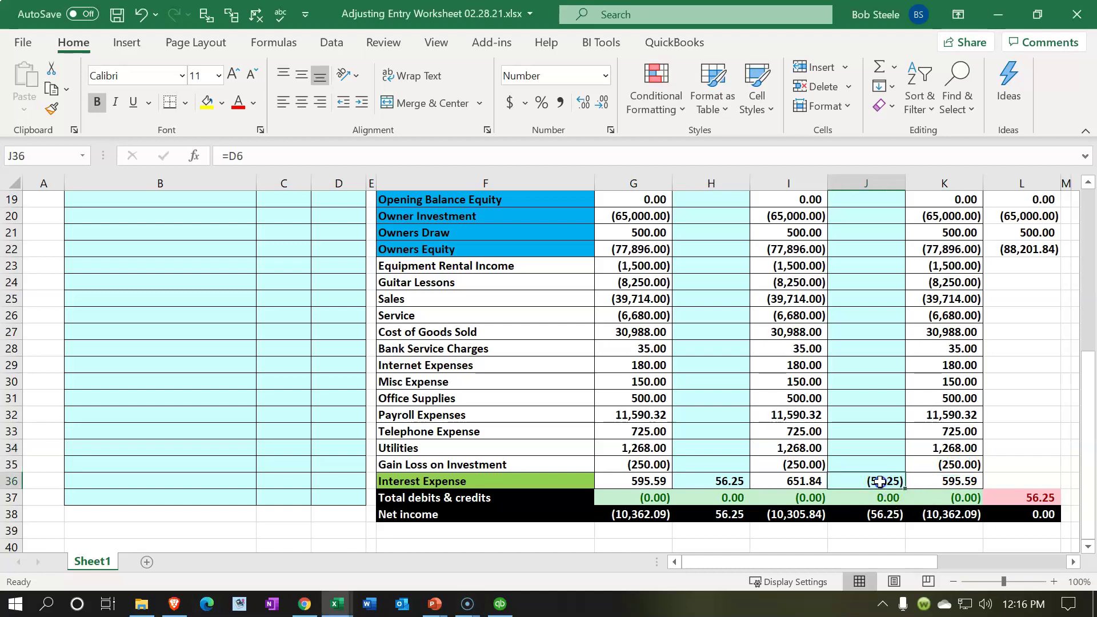
left_click(1009, 269)
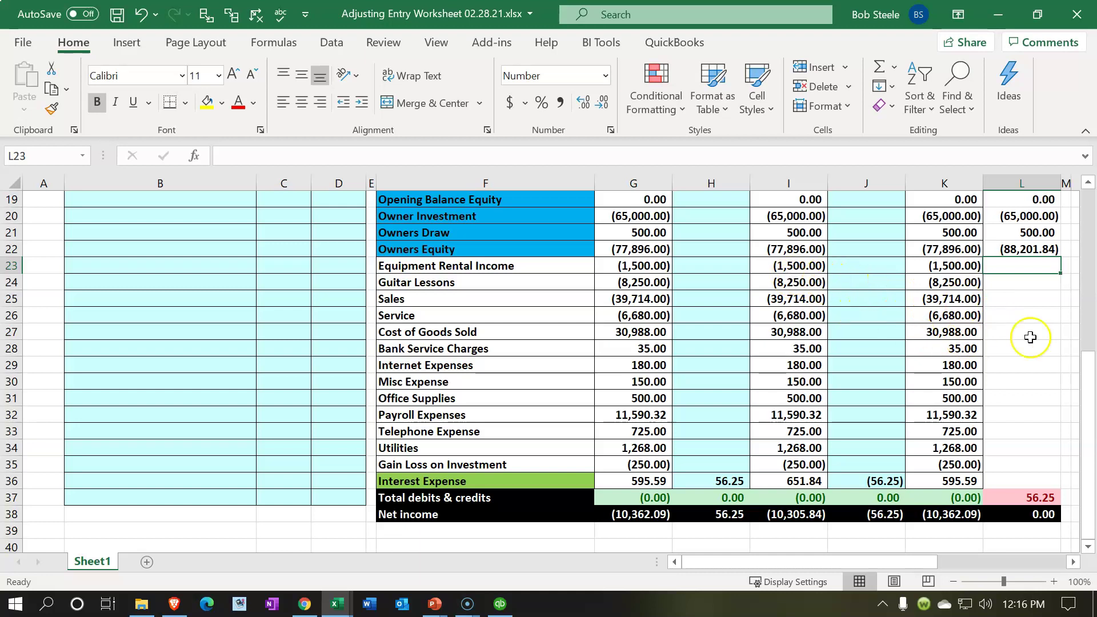
type("=")
key("Left")
key("Left")
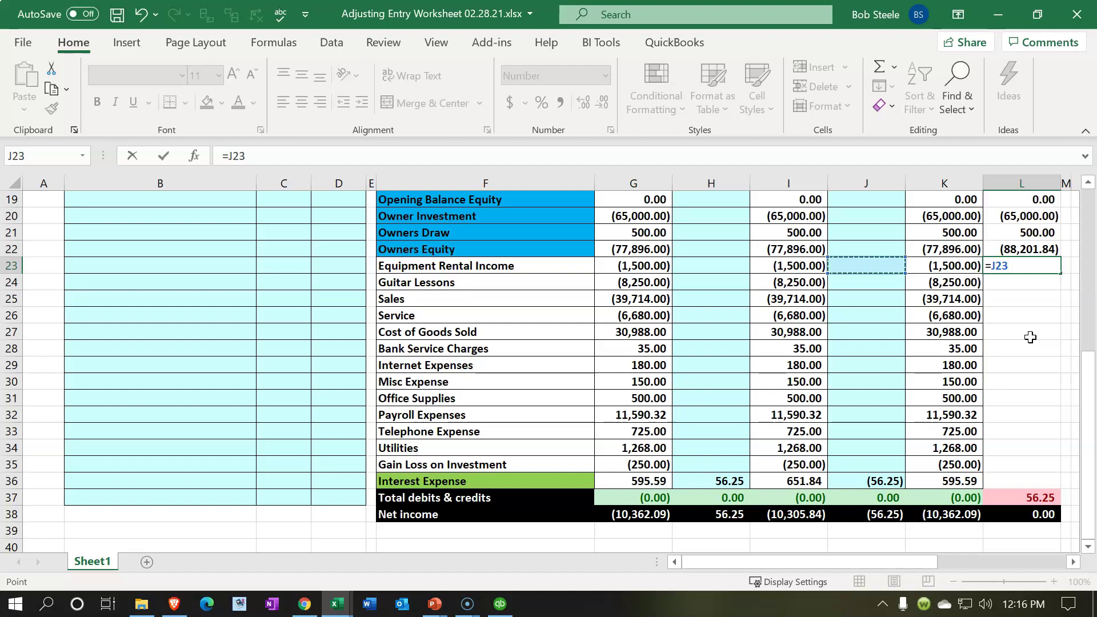
key("Return")
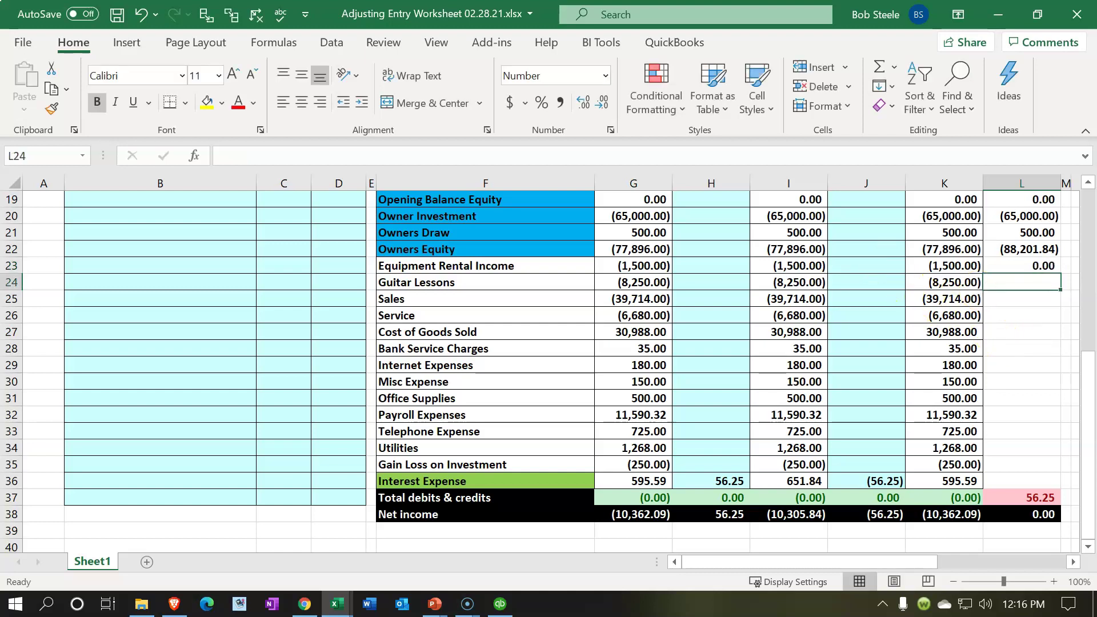
left_click(1047, 267)
left_click_drag(1061, 272, 1061, 484)
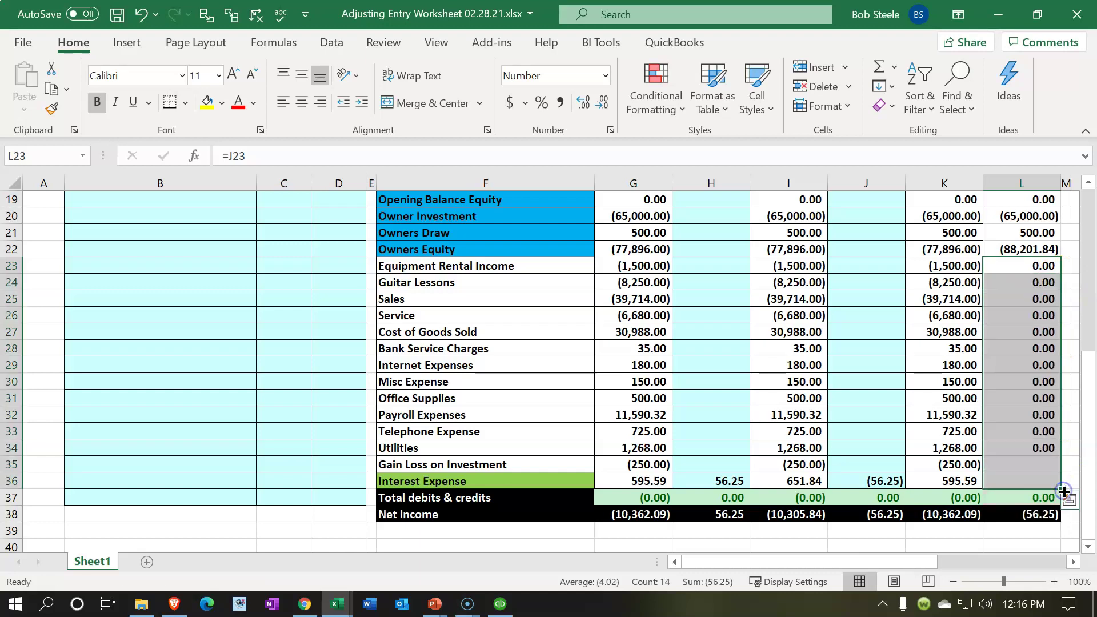
left_click(1023, 481)
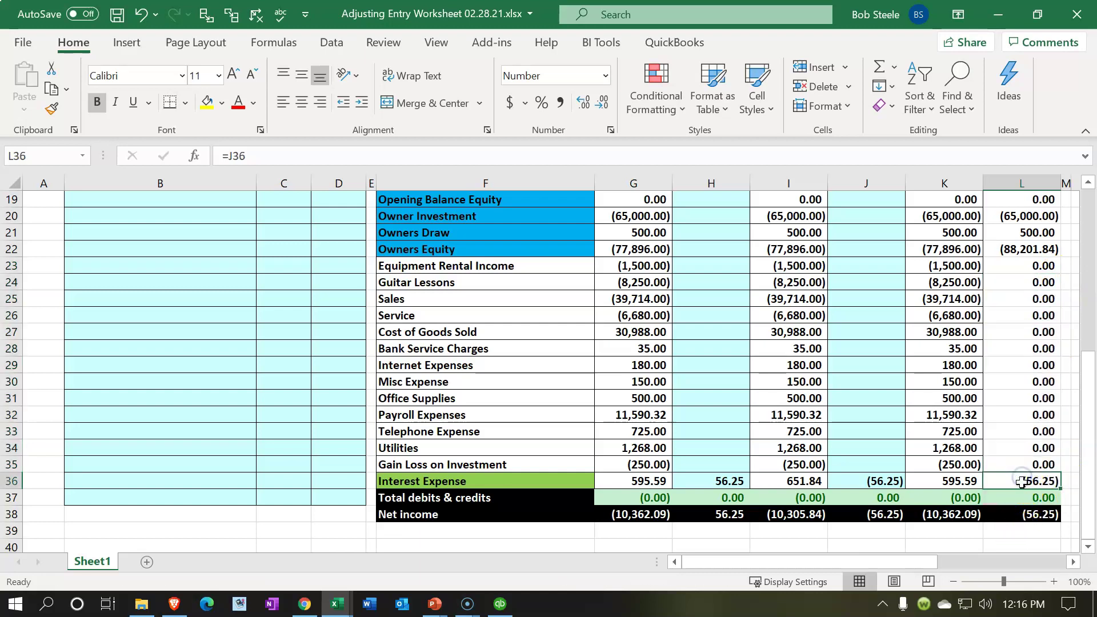
left_click(1012, 516)
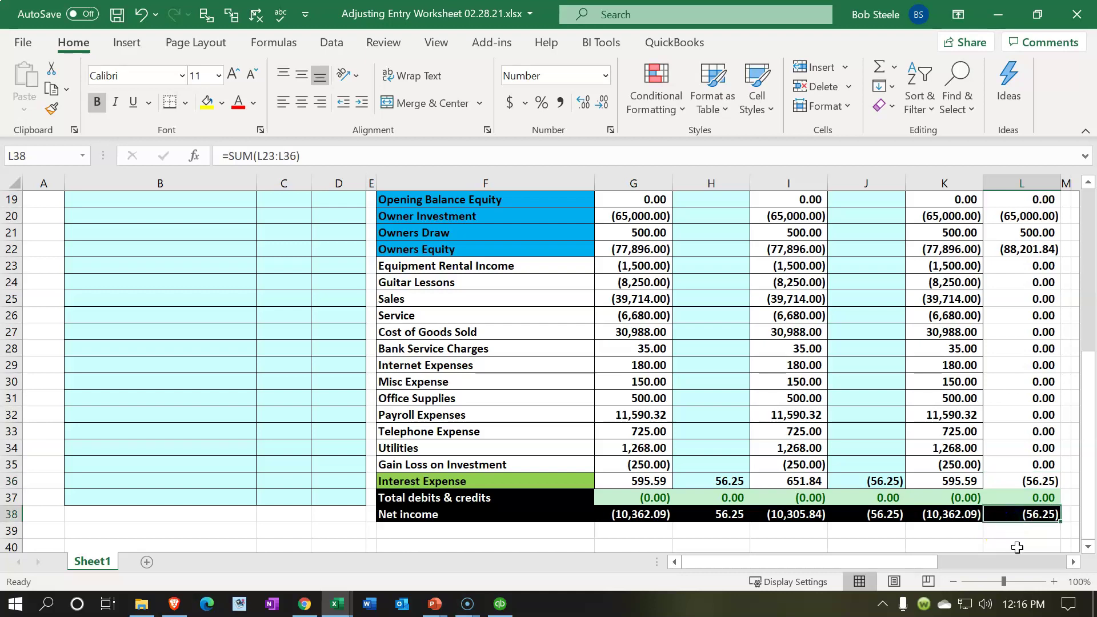
Apply all borders to the March trial balance cells L3:L36
scroll(1017, 537, "up", 6)
left_click_drag(1023, 232, 1008, 480)
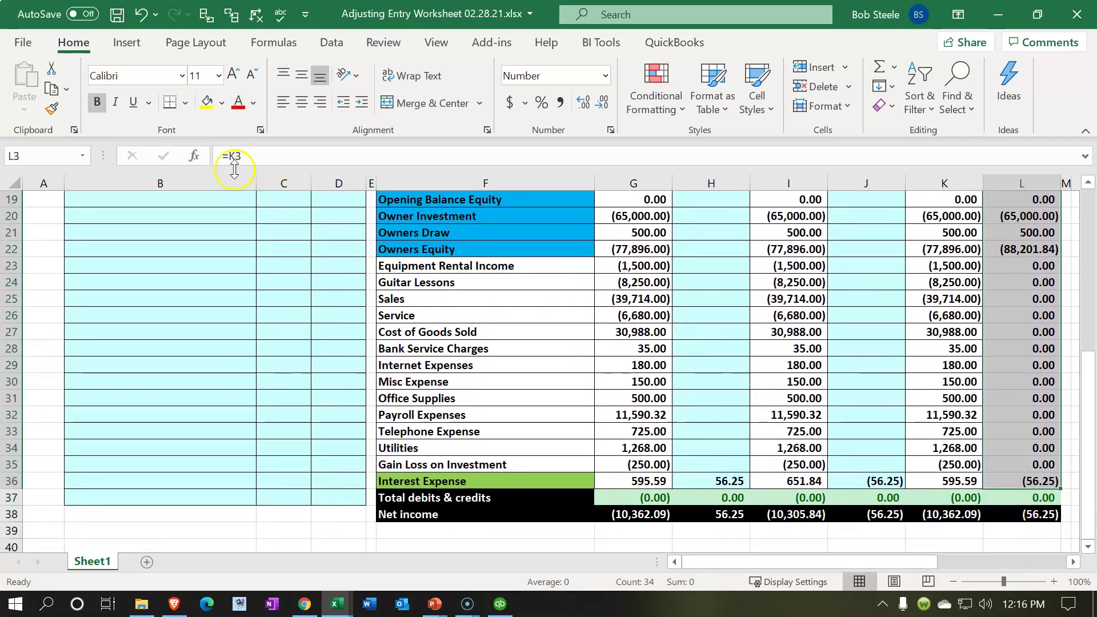
left_click(185, 103)
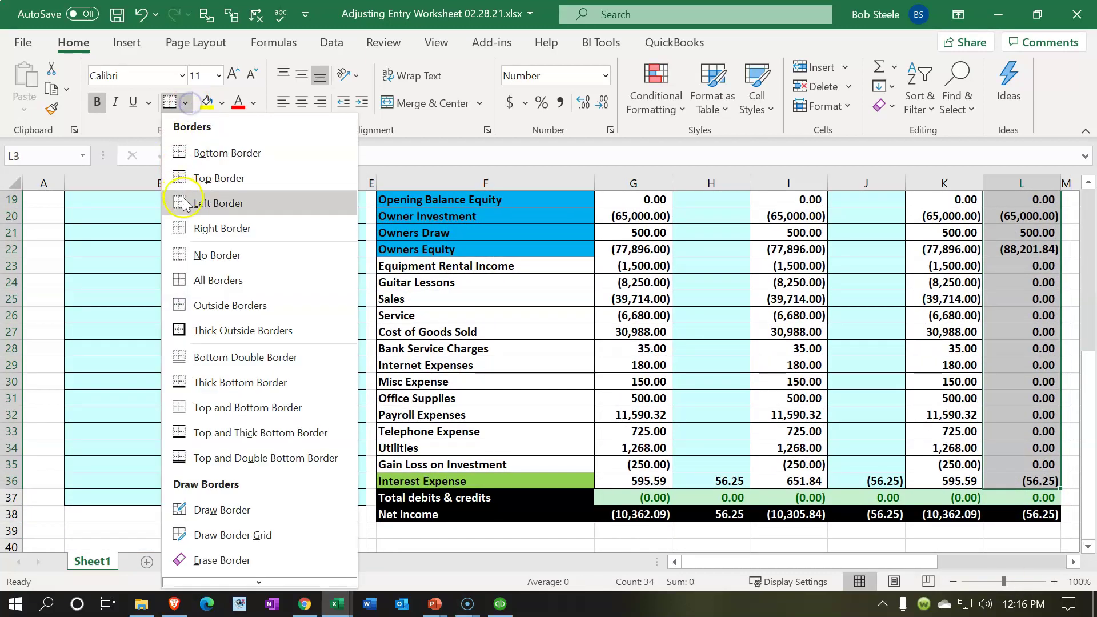
left_click(196, 280)
scroll(520, 332, "up", 6)
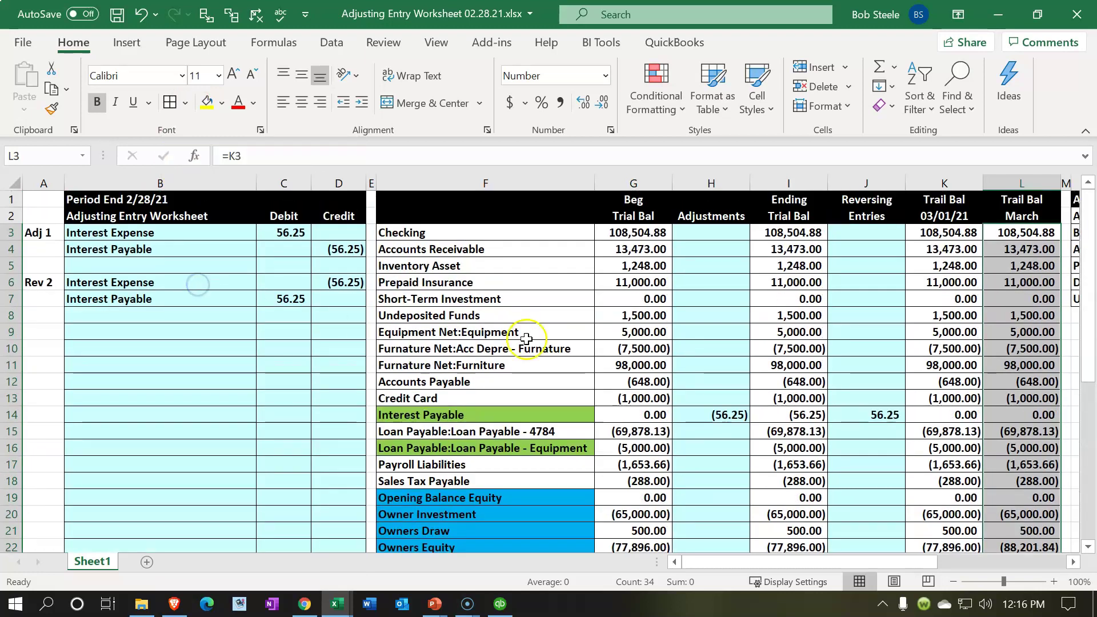
left_click(899, 320)
Compare March Interest Expense with the 3/15/2021 payment's interest and first journal entry in the Loan Payments workbook
scroll(900, 320, "down", 5)
scroll(899, 321, "down", 2)
scroll(902, 319, "up", 1)
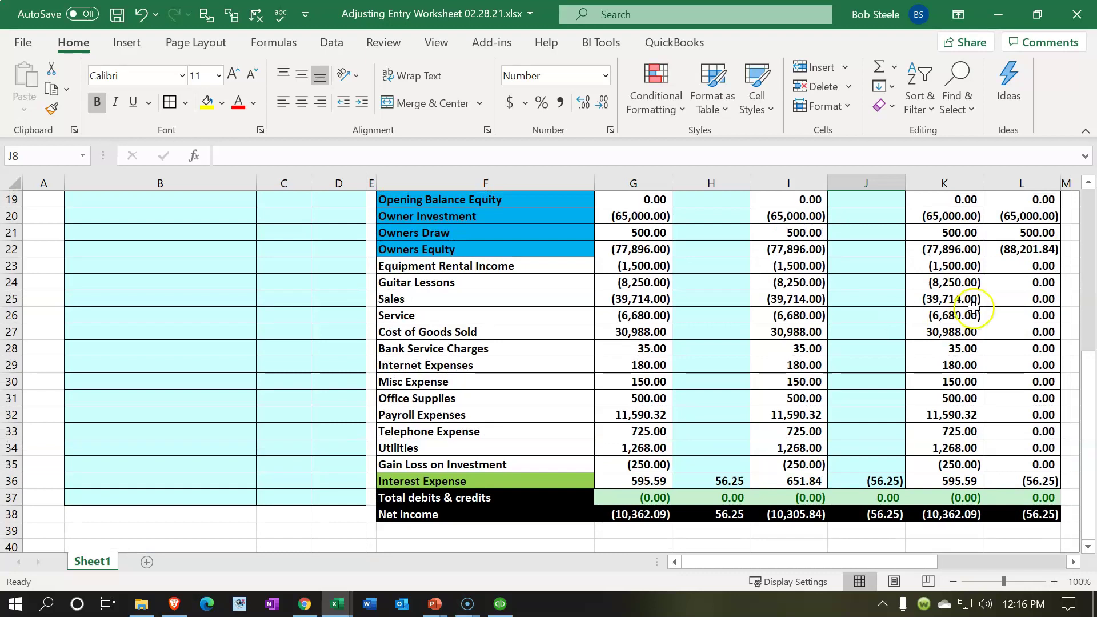
left_click(1036, 478)
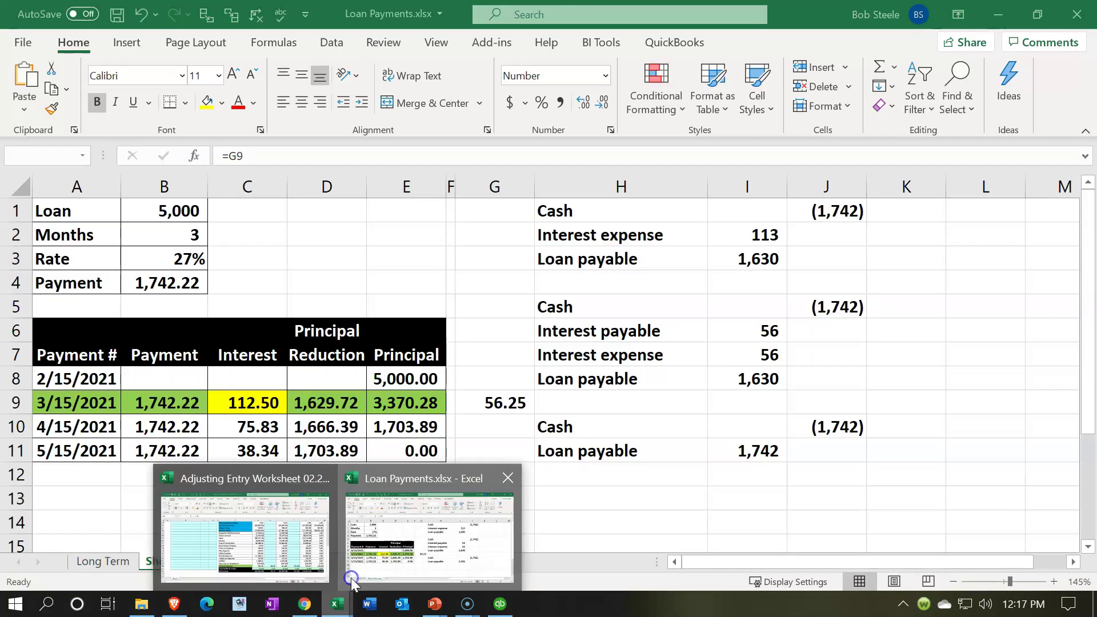
left_click(351, 582)
left_click(325, 403)
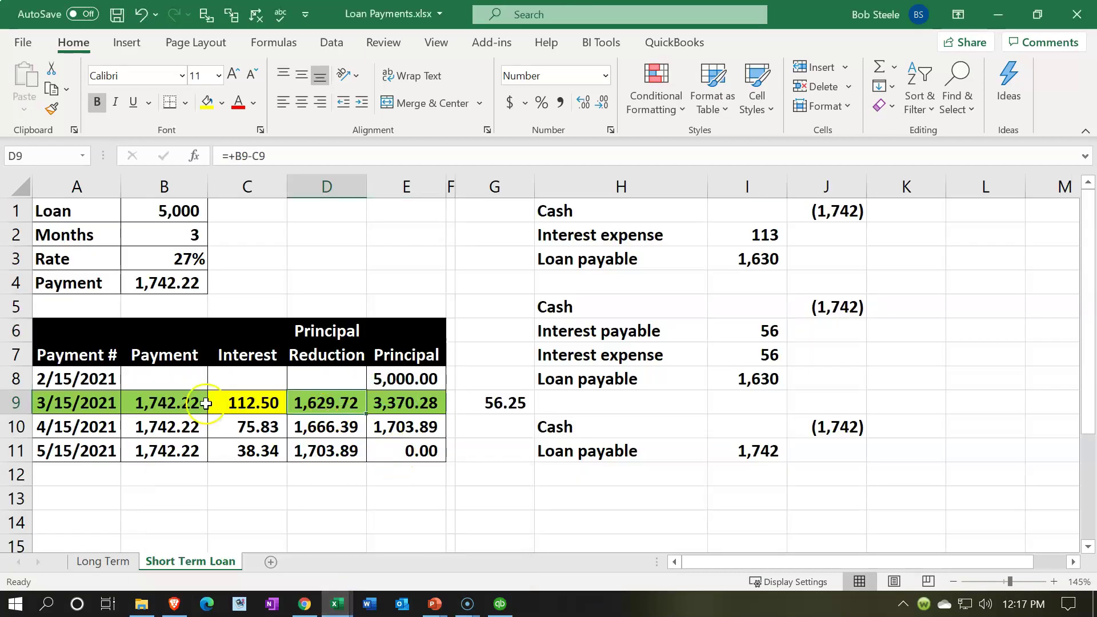
left_click(200, 402)
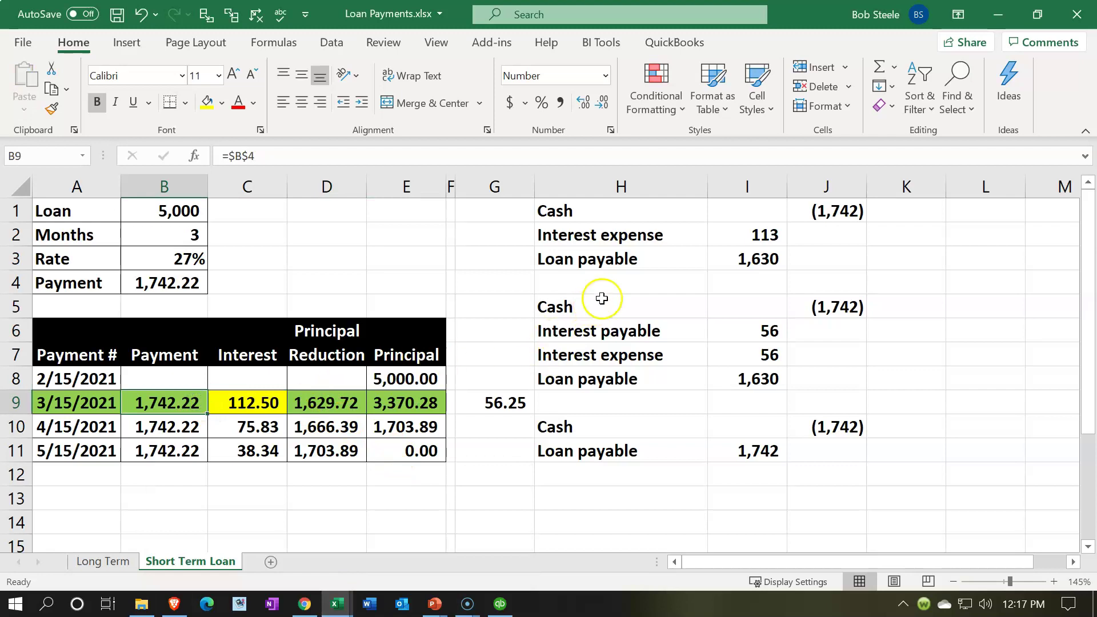
left_click_drag(595, 211, 825, 259)
left_click(771, 243)
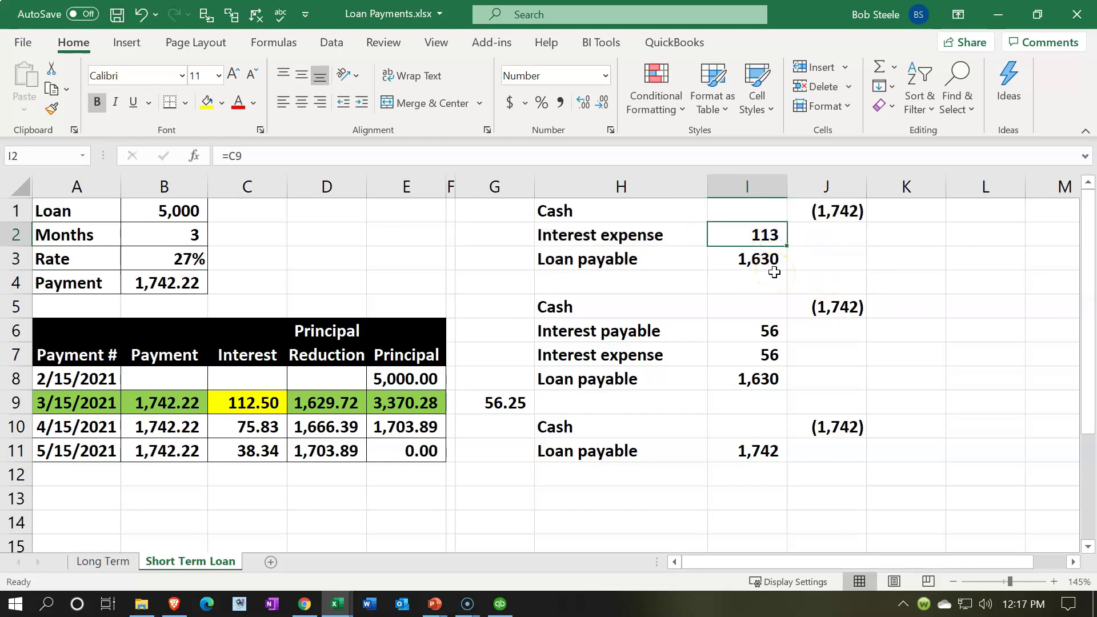
left_click(230, 409)
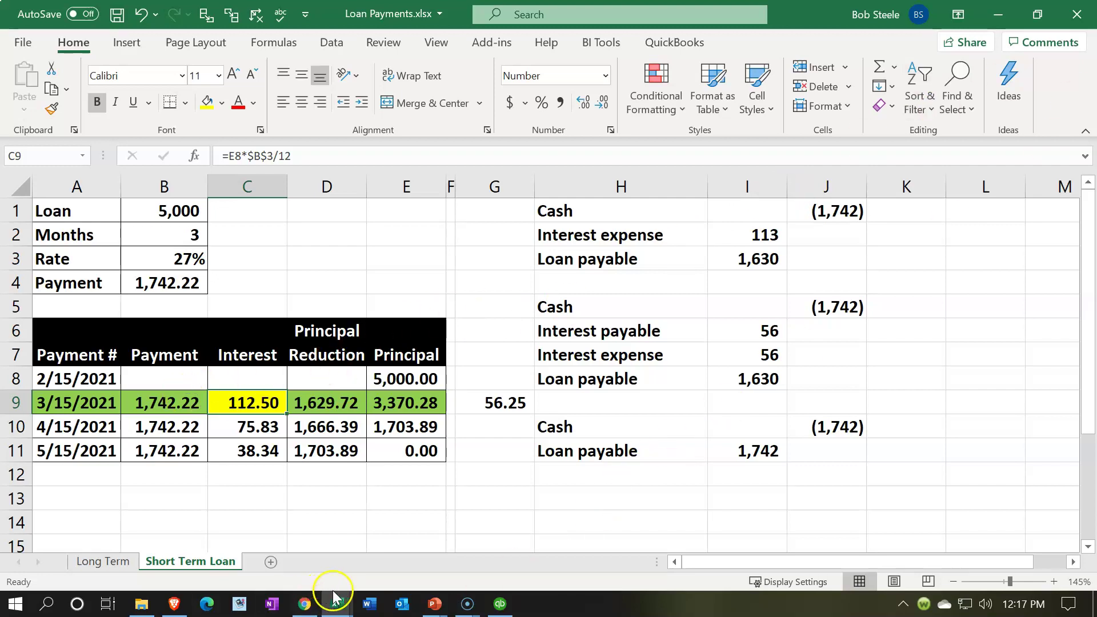
Return to the Adjusting Entry Worksheet workbook and review the reversing entry's Interest Expense and Interest Payable amounts in J36 and J14
mouse_move(334, 600)
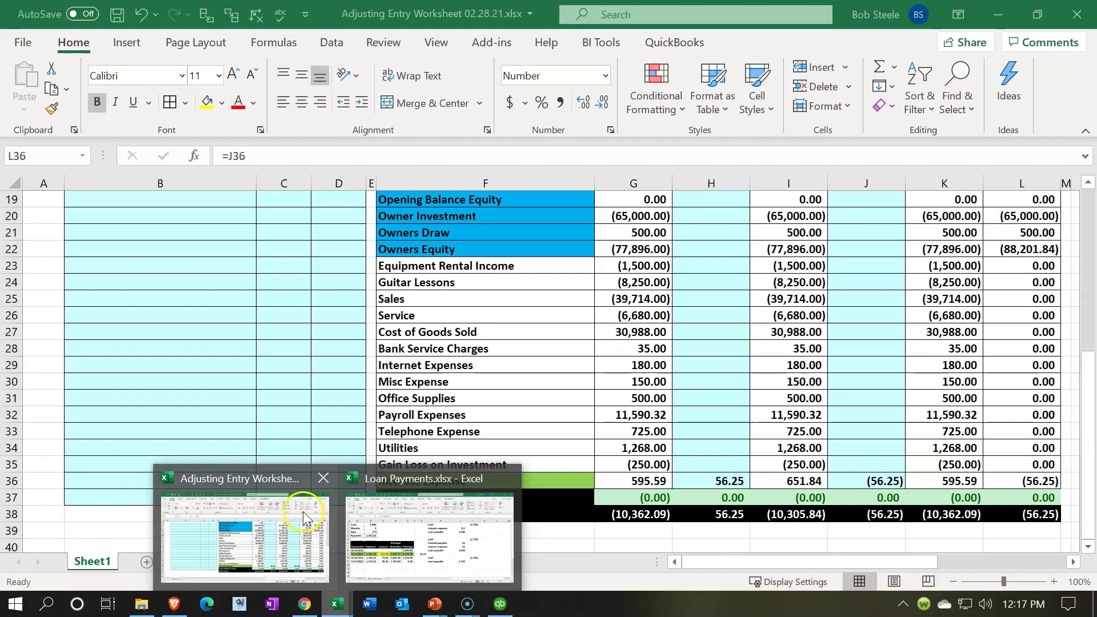
left_click(304, 517)
left_click(878, 483)
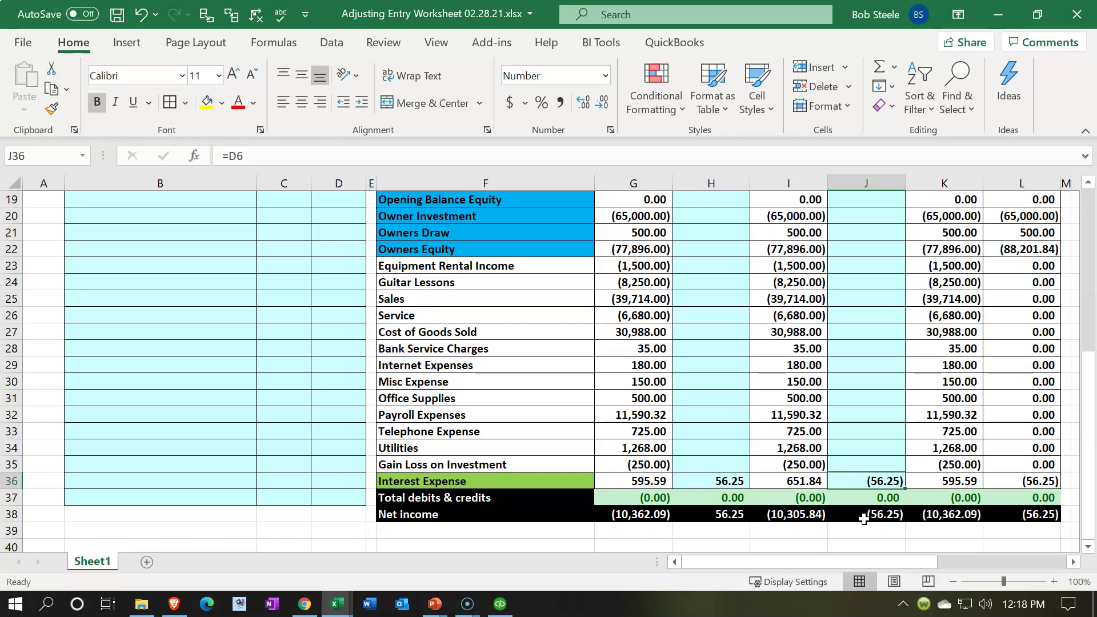
scroll(864, 518, "up", 6)
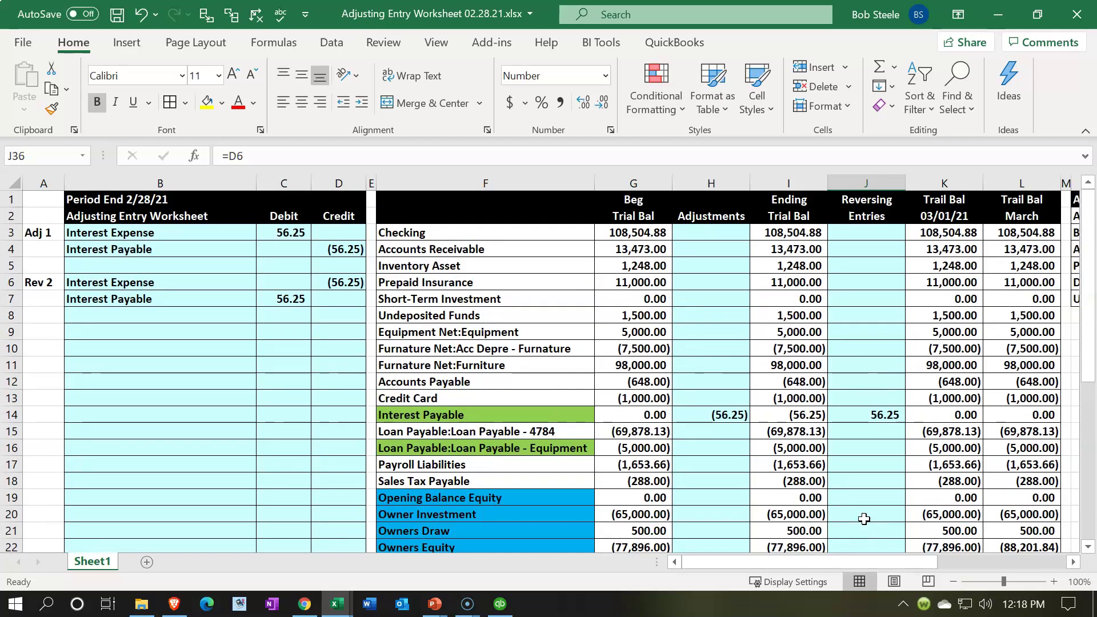
left_click(866, 418)
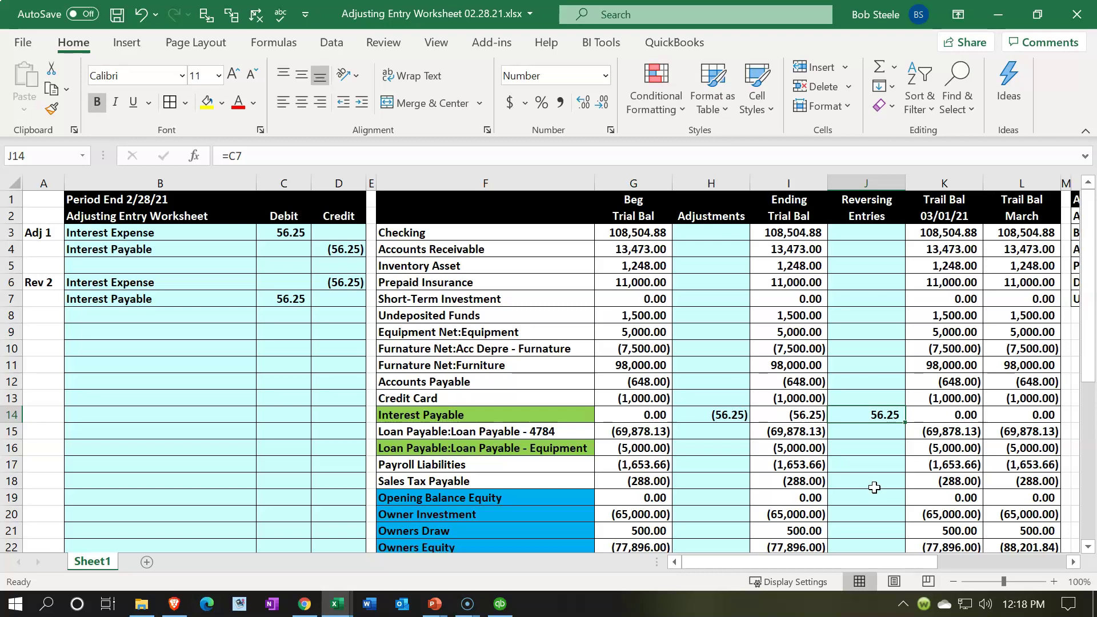
scroll(875, 487, "down", 4)
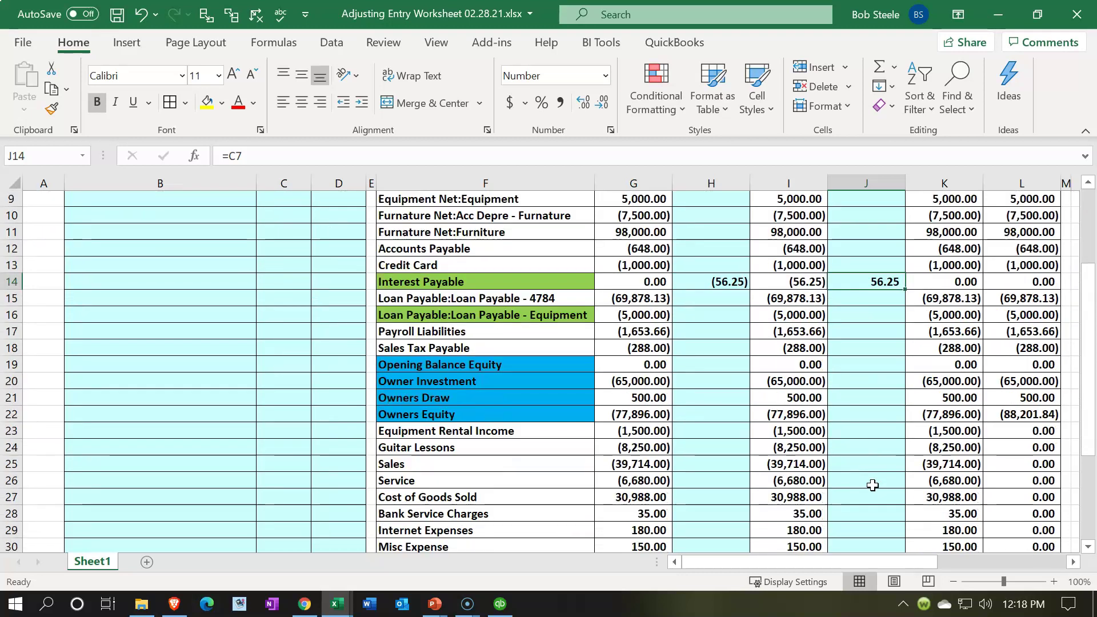
Compare the income and expense balances in I23:I36 and the equity-through-expense ranges K22:K36 and L22:L36, ending on March Interest Expense in L36
scroll(872, 485, "down", 1)
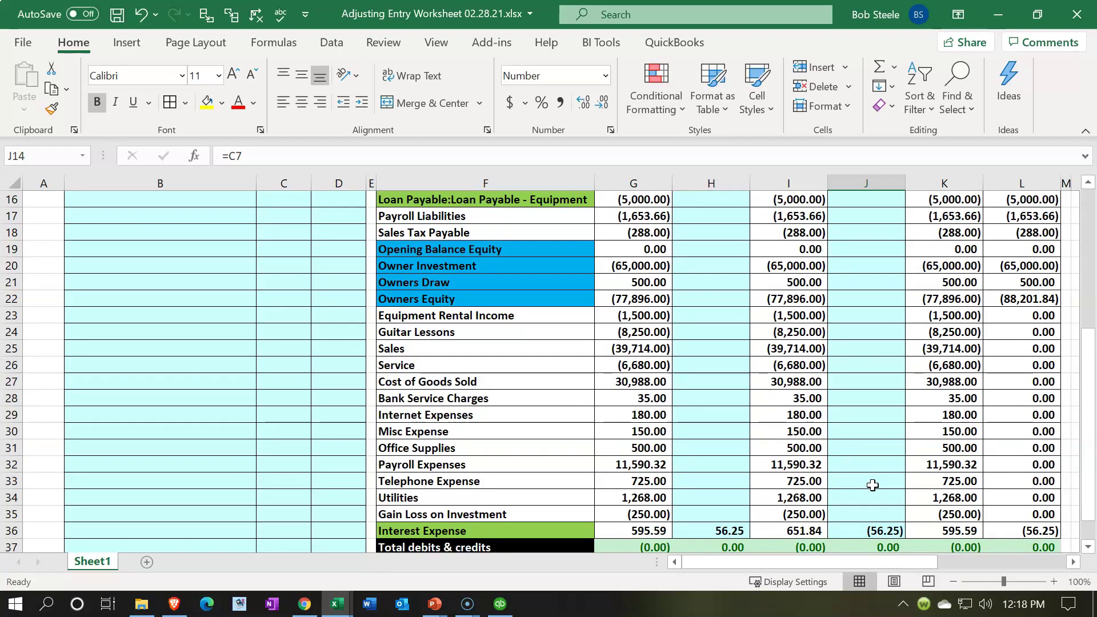
left_click(758, 385)
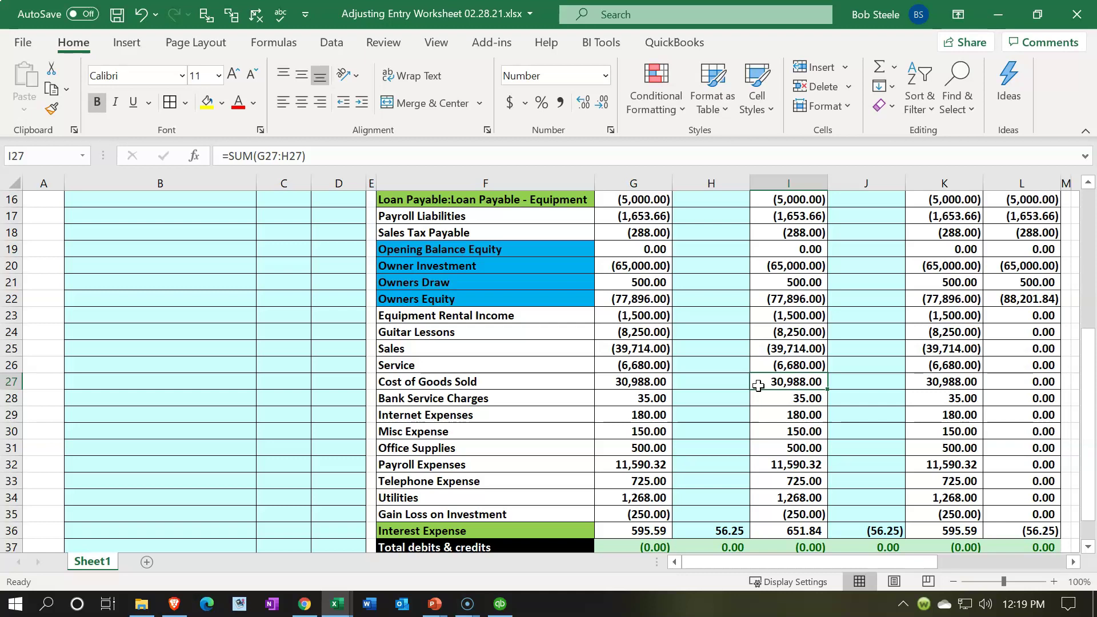
left_click_drag(781, 317, 772, 525)
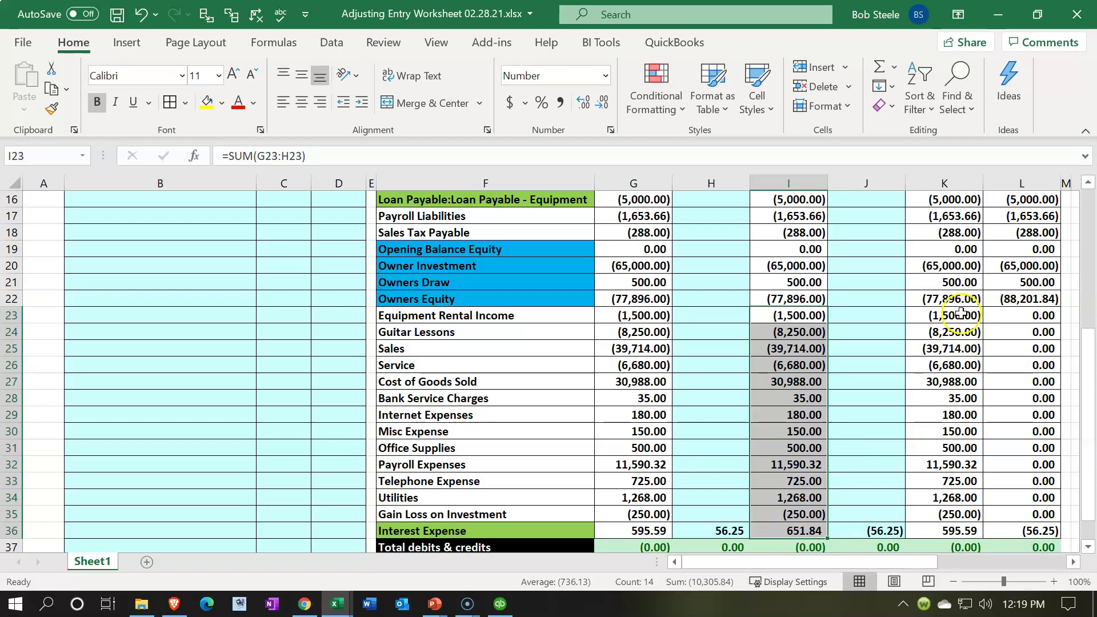
left_click_drag(952, 299, 947, 533)
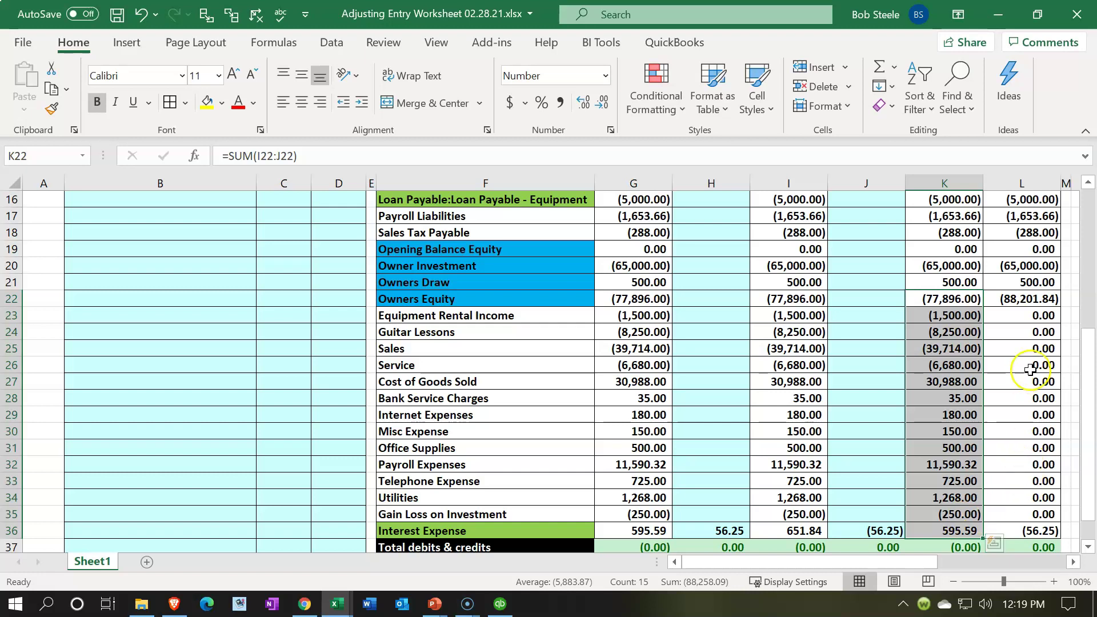
left_click_drag(1023, 299, 1019, 534)
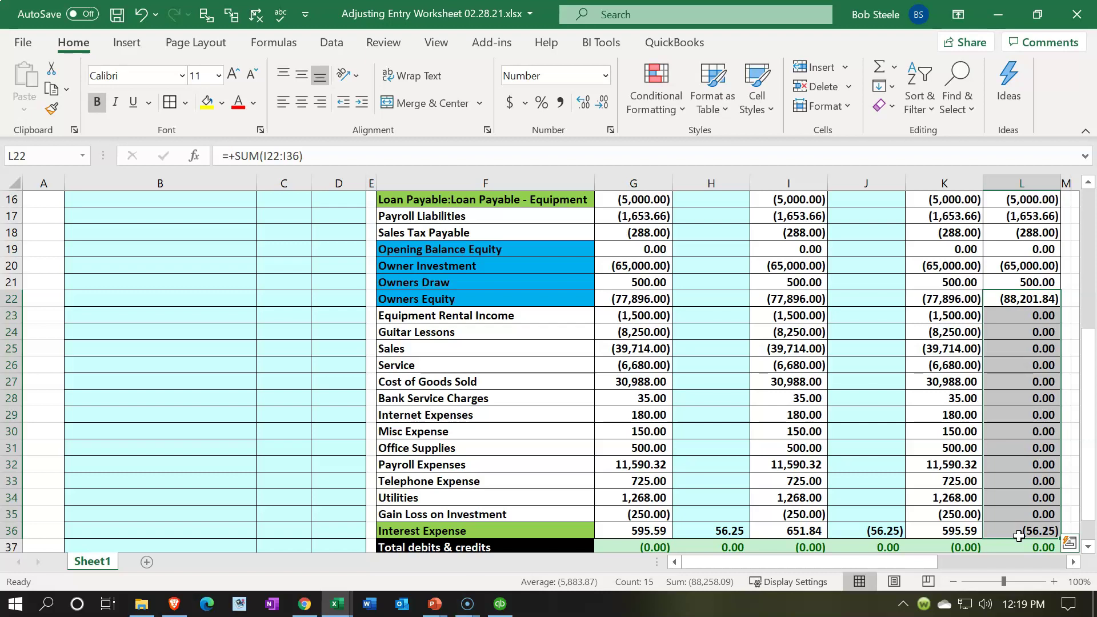
left_click(1019, 536)
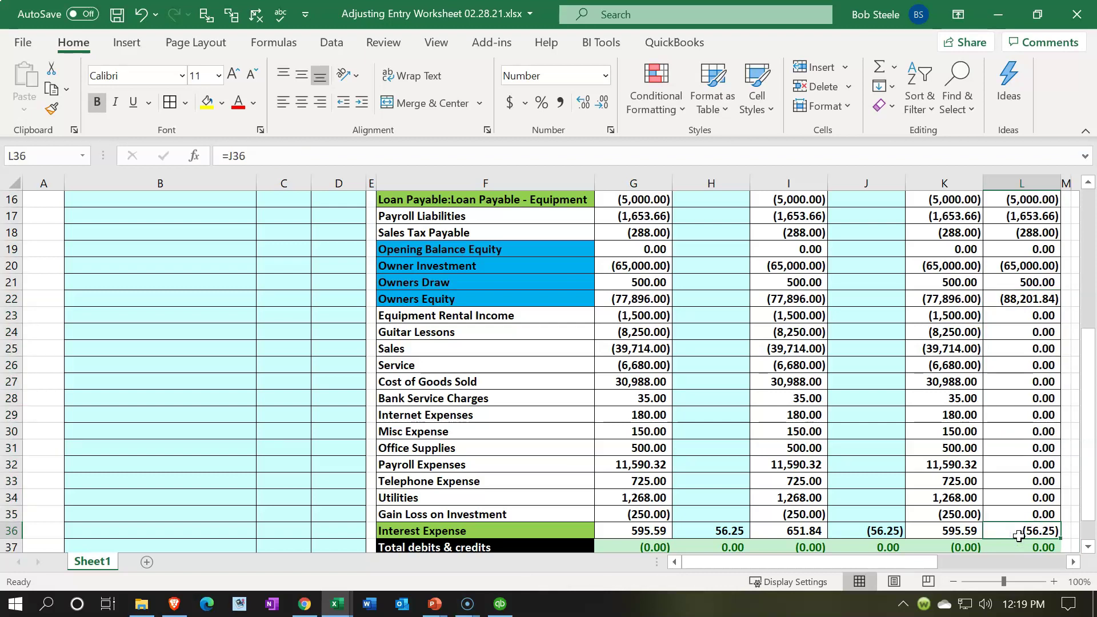